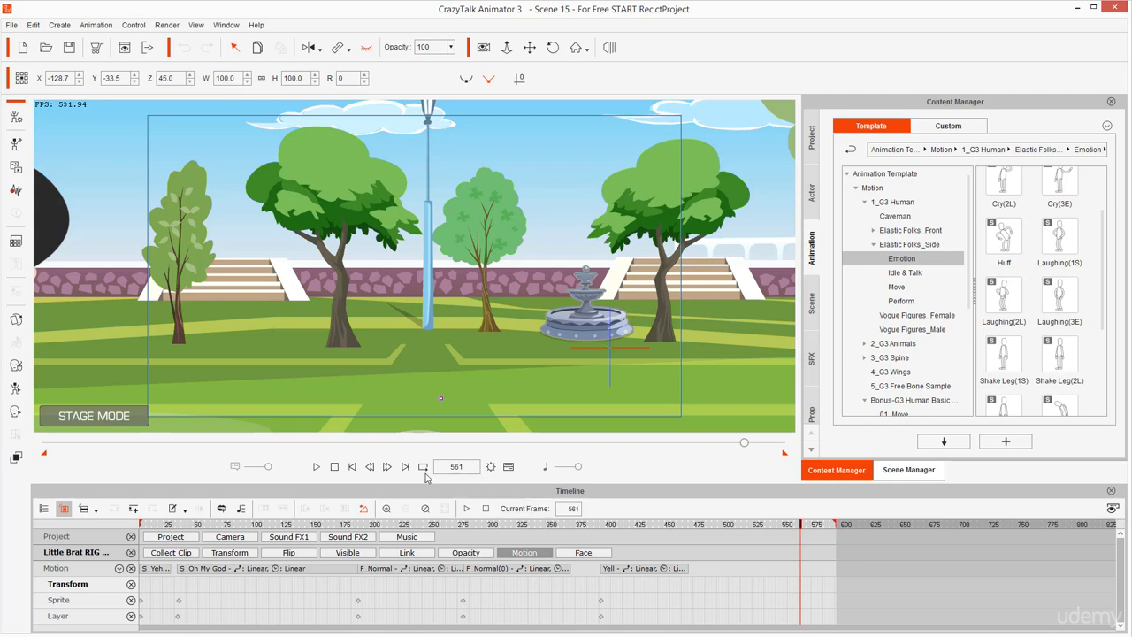
- Return to frame 1 and undock the Timeline so that it floats over the stage
left_click(352, 467)
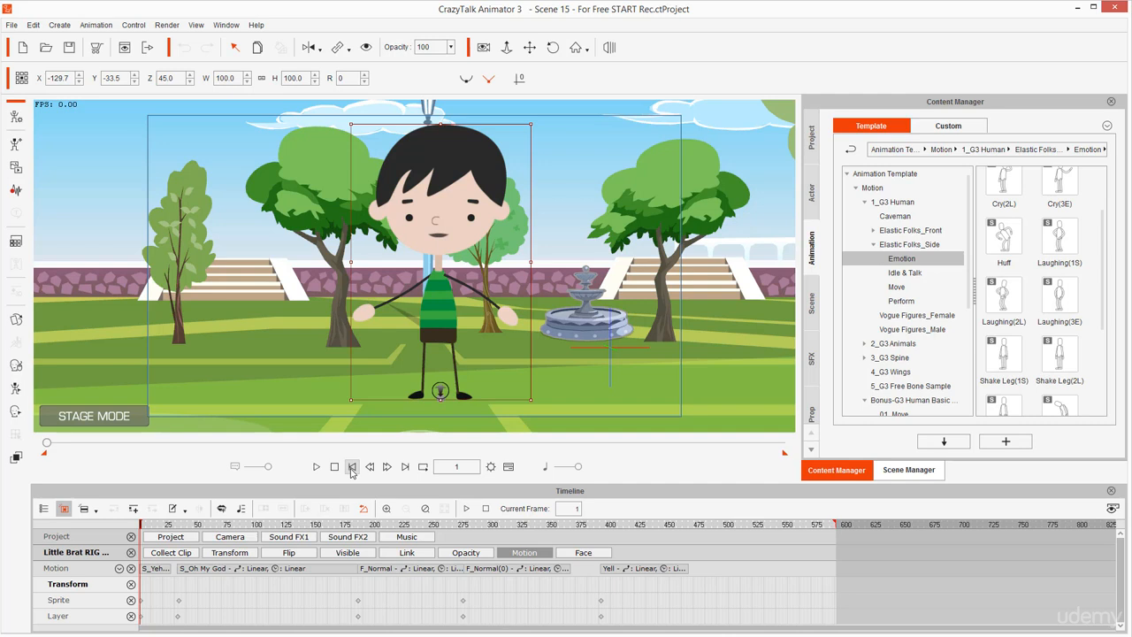
double_click(509, 493)
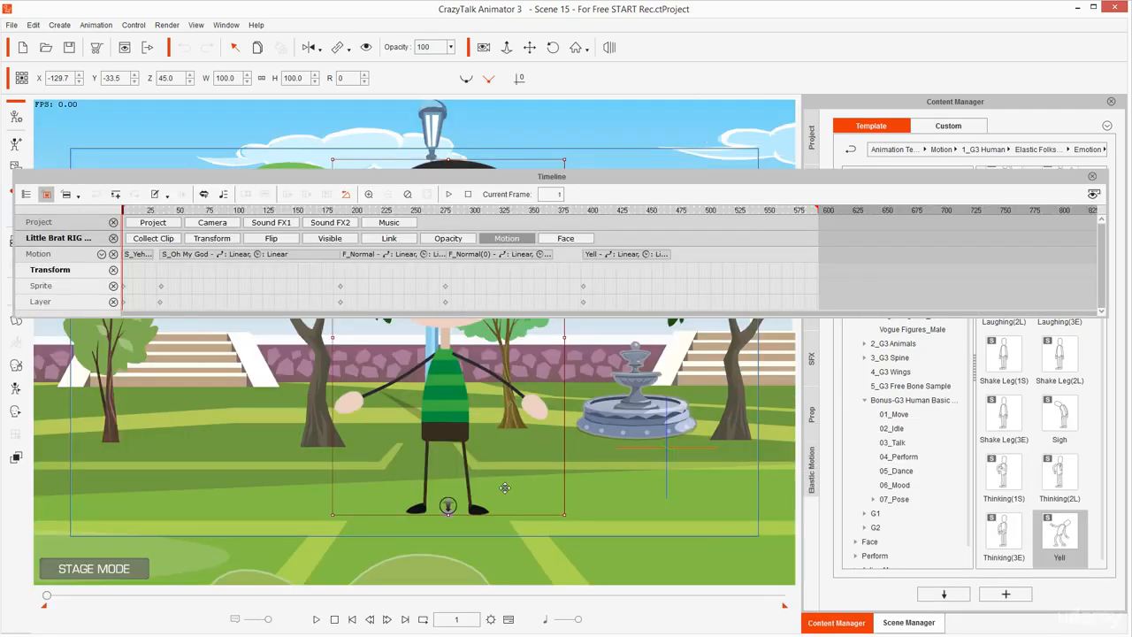
left_click_drag(612, 183, 609, 152)
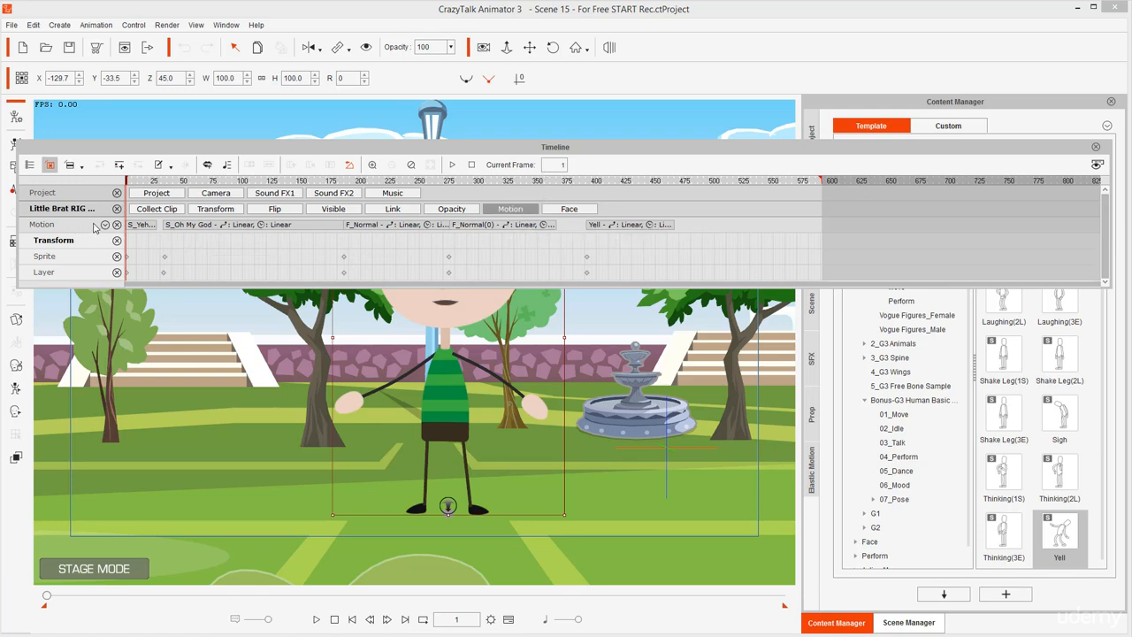
mouse_move(115, 213)
left_mouse_down()
mouse_move(15, 215)
mouse_move(21, 237)
mouse_move(85, 248)
mouse_move(112, 239)
mouse_move(117, 227)
mouse_move(69, 209)
left_mouse_up()
key("Escape")
- Hide the Sprite and Layer tracks under the character's Motion track, keeping only Transform
left_click(105, 225)
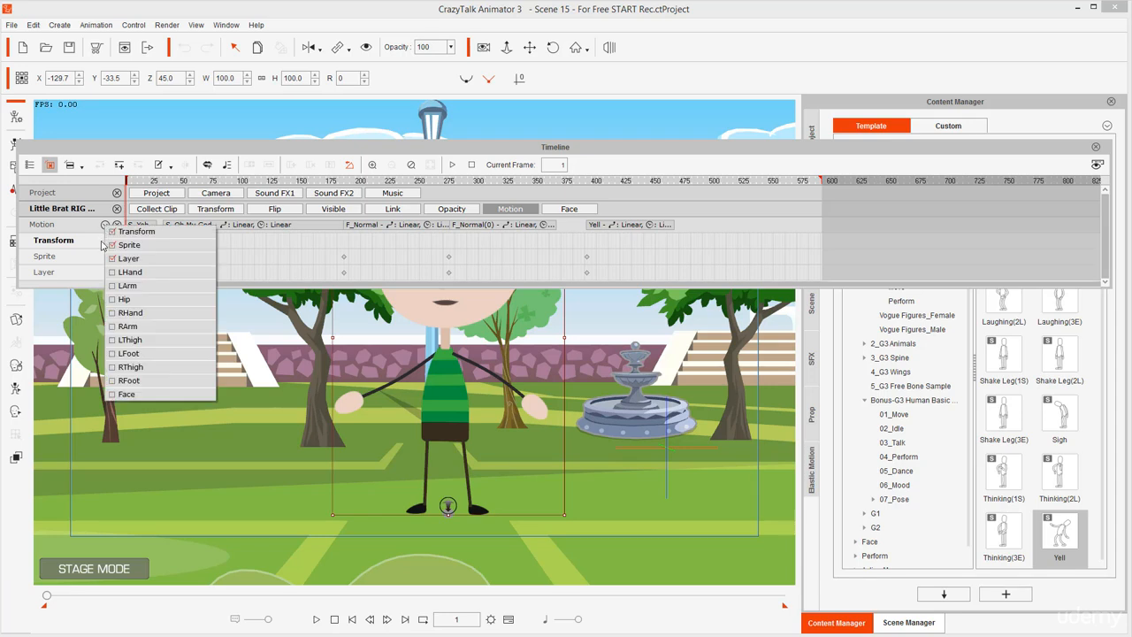
left_click(114, 249)
left_click(115, 257)
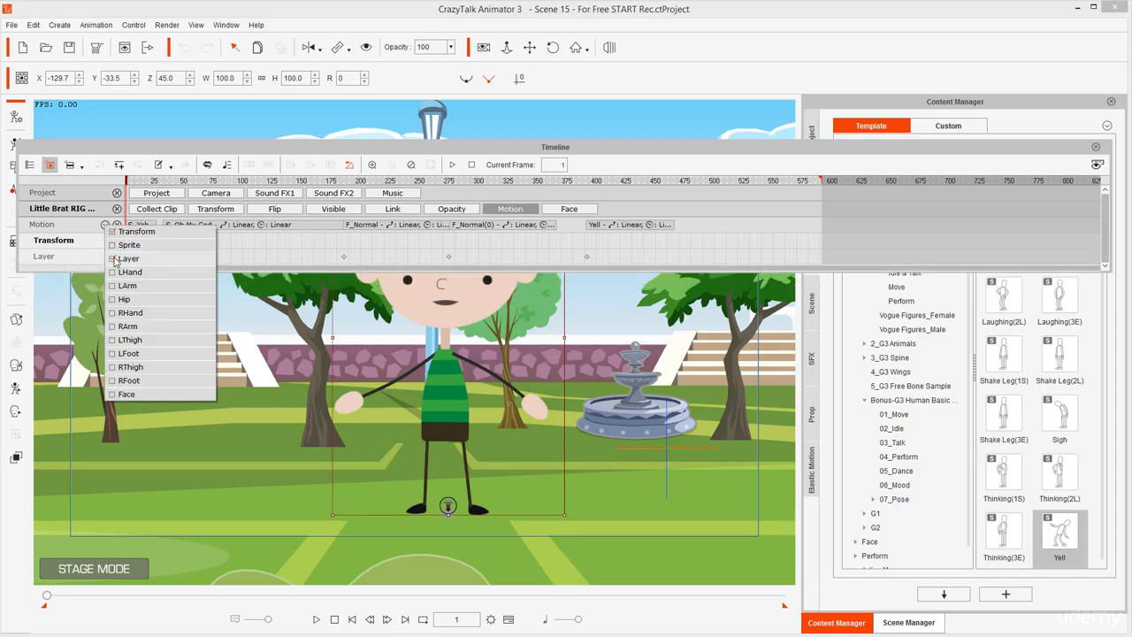
mouse_move(135, 264)
left_mouse_down()
mouse_move(98, 270)
mouse_move(100, 378)
mouse_move(133, 396)
mouse_move(159, 366)
mouse_move(164, 267)
mouse_move(128, 272)
left_mouse_up()
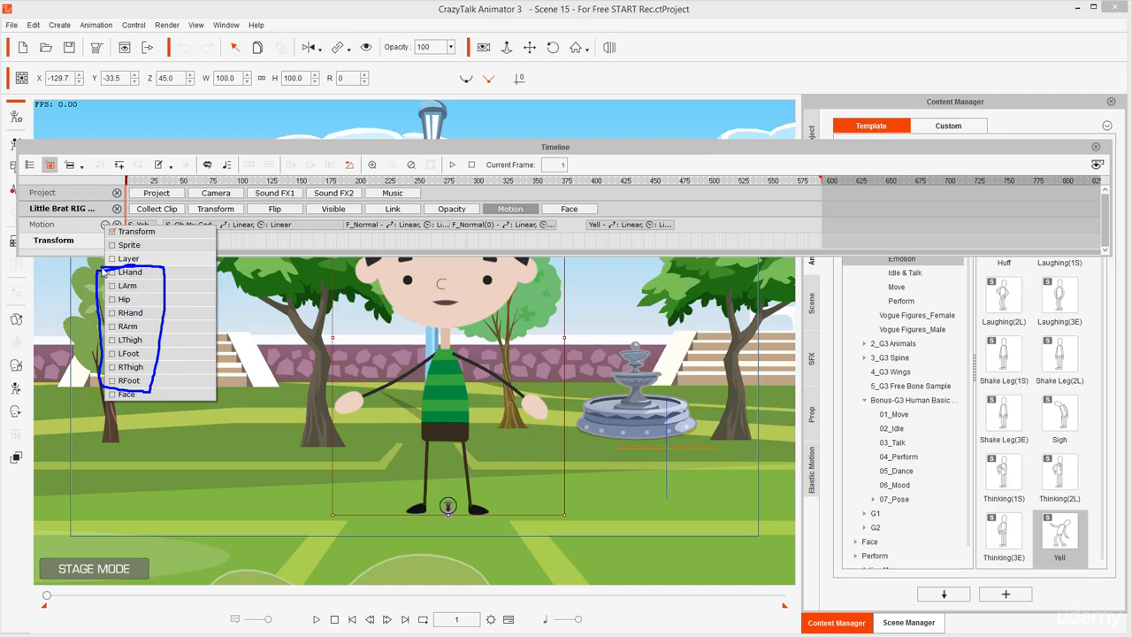
key("Escape")
- Show the LHand, LArm, Hip, RHand, RArm, LThigh, LFoot, RThigh and RFoot tracks under the Motion track
left_click(105, 225)
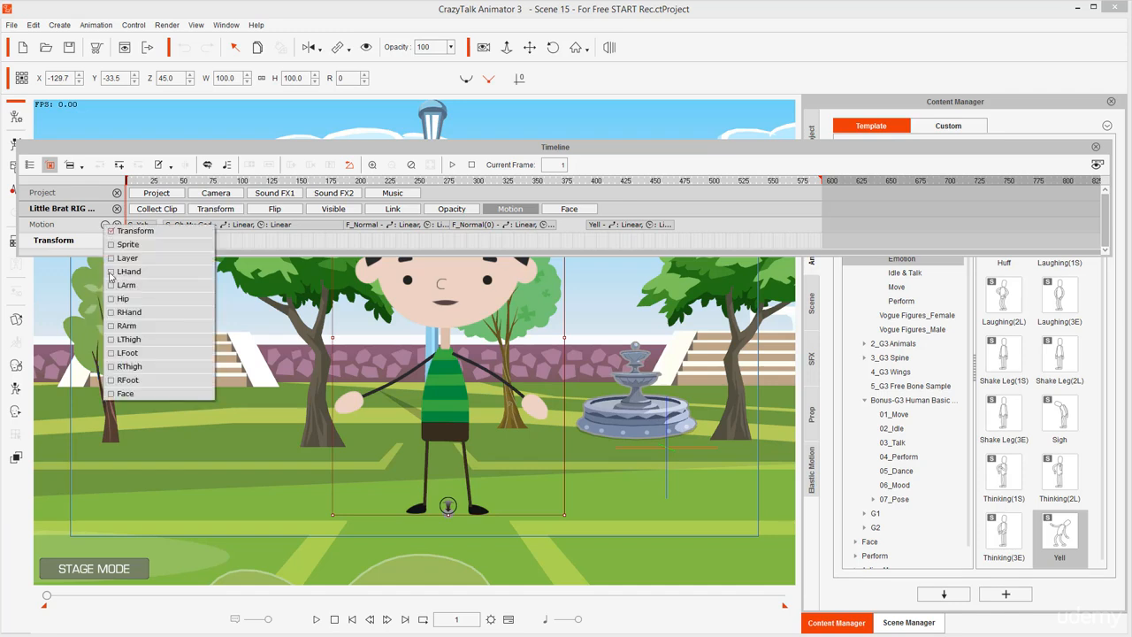
left_click(112, 272)
left_click(112, 286)
left_click(112, 299)
left_click(111, 313)
left_click(111, 326)
left_click(112, 340)
left_click(112, 353)
left_click(111, 366)
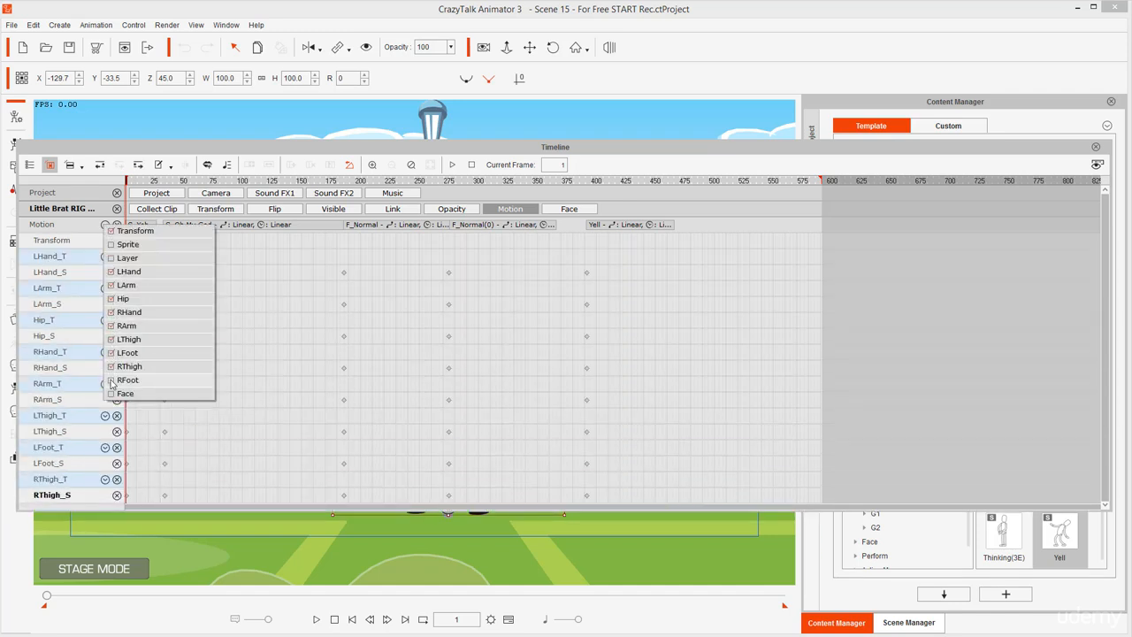
left_click(112, 380)
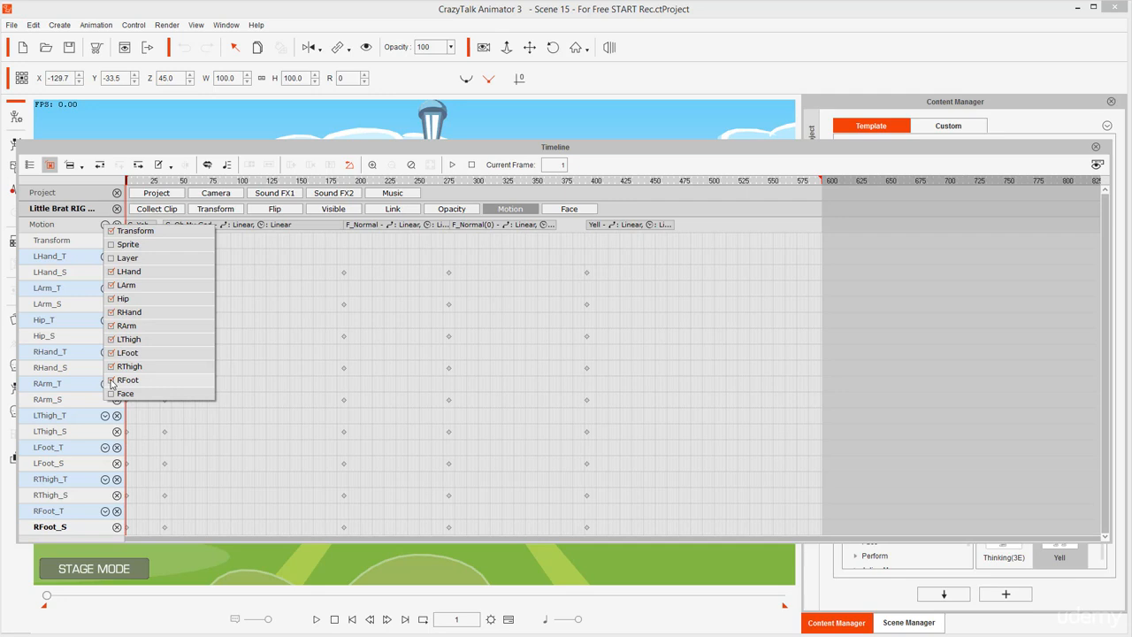
left_click(80, 226)
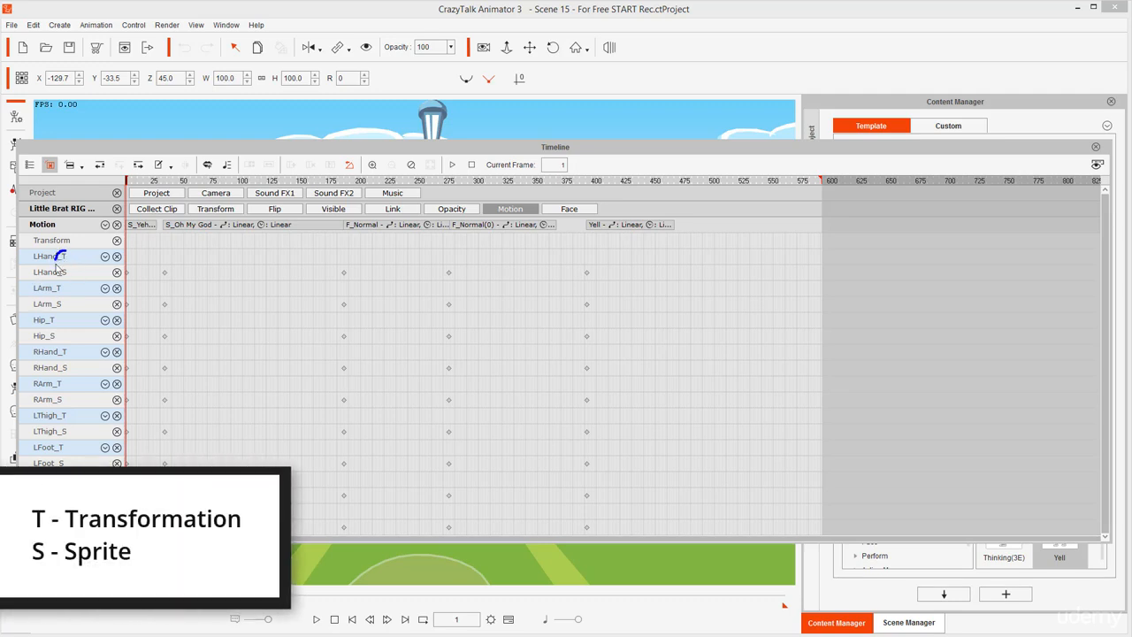
mouse_move(62, 286)
left_mouse_down()
mouse_move(74, 275)
mouse_move(65, 267)
mouse_move(57, 279)
mouse_move(69, 282)
left_mouse_up()
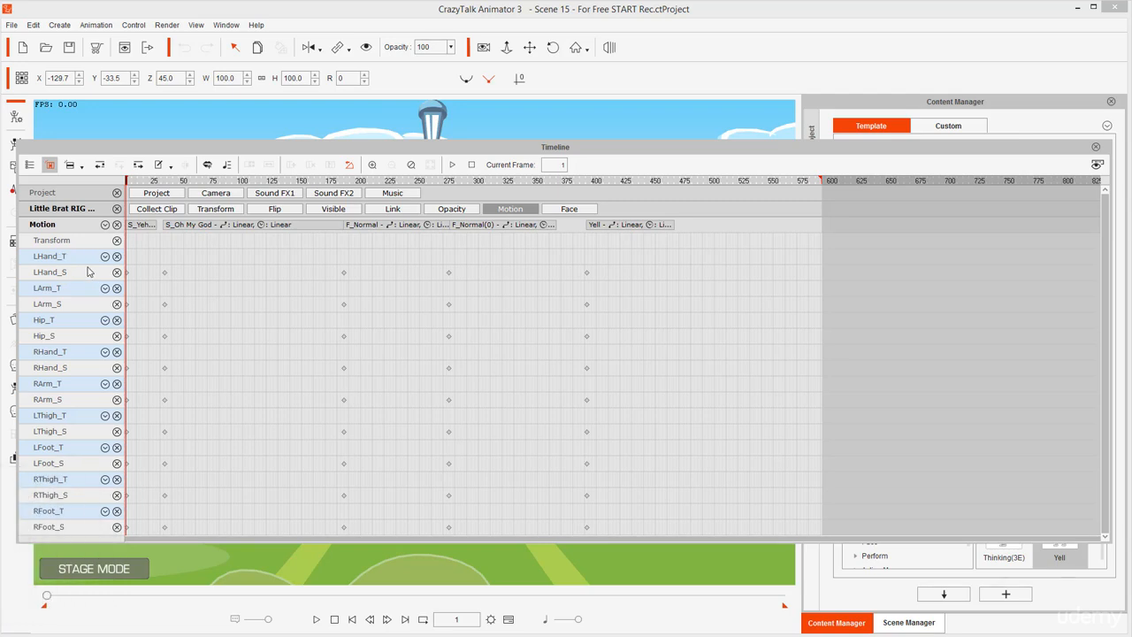
mouse_move(74, 254)
left_mouse_down()
mouse_move(26, 257)
mouse_move(28, 267)
mouse_move(75, 266)
mouse_move(72, 251)
mouse_move(54, 277)
mouse_move(32, 278)
mouse_move(67, 310)
mouse_move(25, 313)
mouse_move(34, 339)
left_mouse_up()
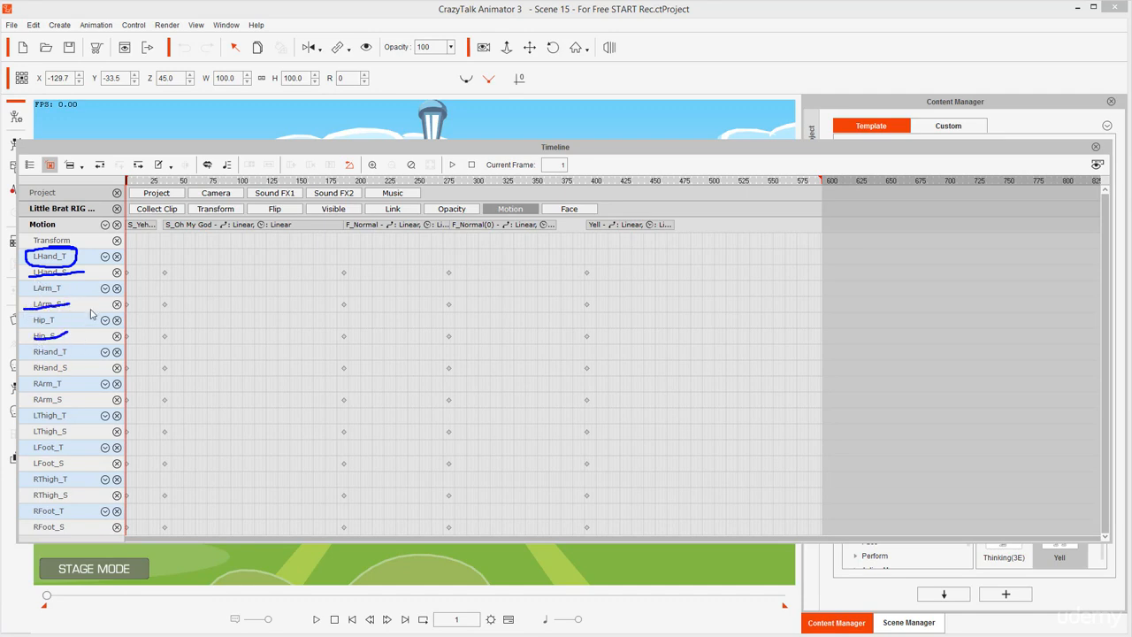
mouse_move(119, 267)
left_mouse_down()
mouse_move(104, 273)
mouse_move(128, 274)
mouse_move(115, 263)
left_mouse_up()
key("Escape")
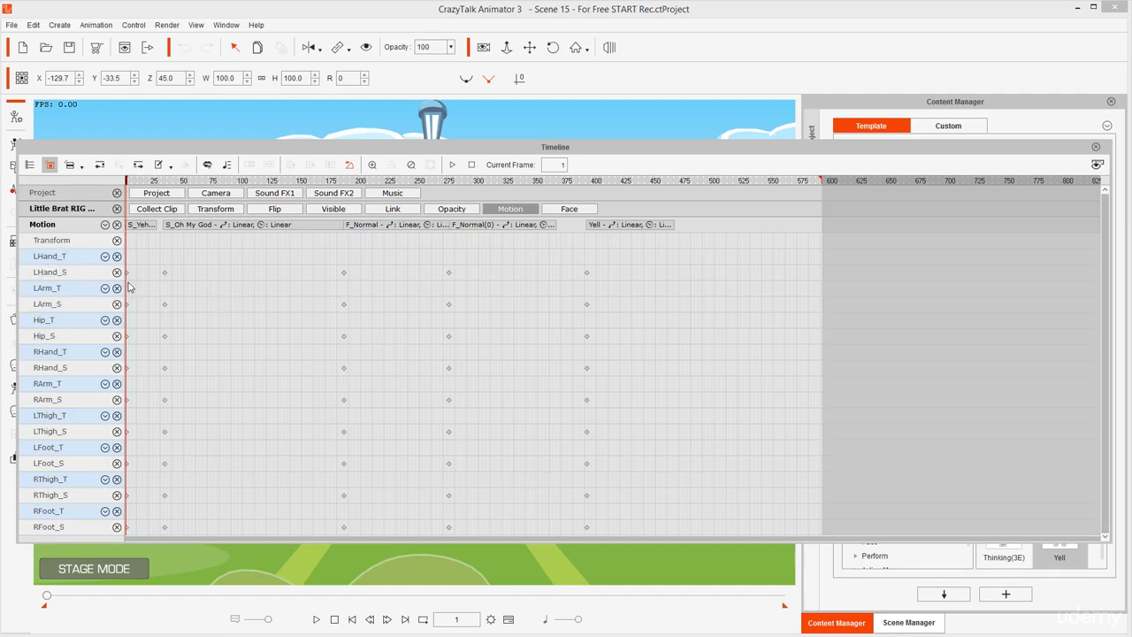
- Hide all sprite (_S) tracks of the hands, arms, hip, thighs and feet, leaving only their transformation (_T) tracks
left_click(116, 272)
left_click(116, 288)
left_click(116, 303)
left_click(116, 320)
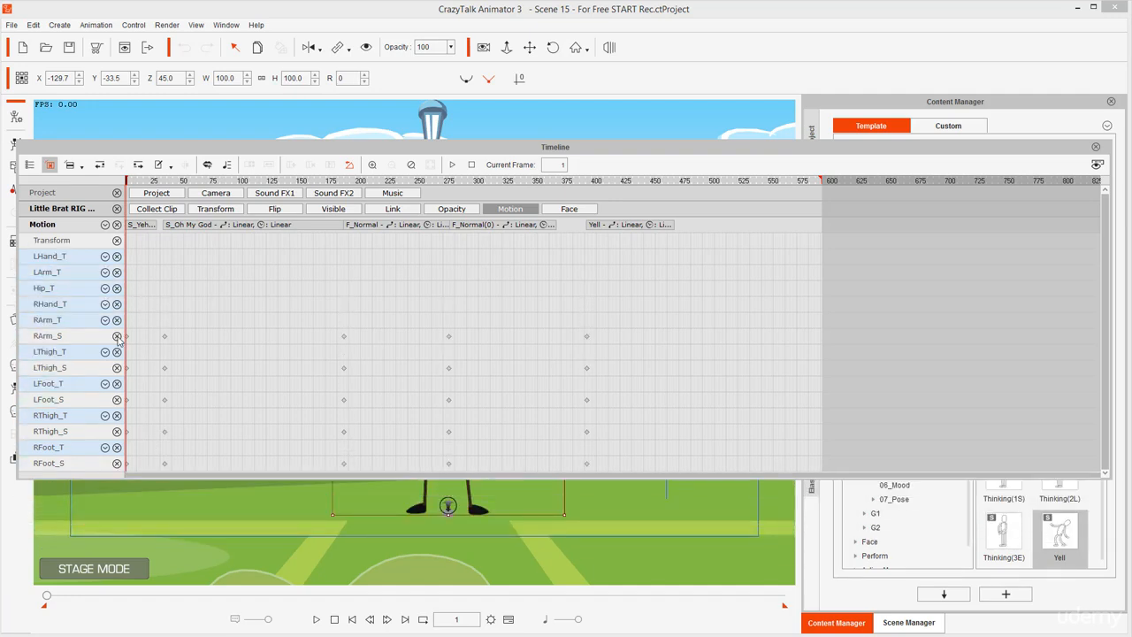
left_click(116, 335)
left_click(116, 351)
left_click(116, 367)
left_click(116, 383)
left_click(116, 399)
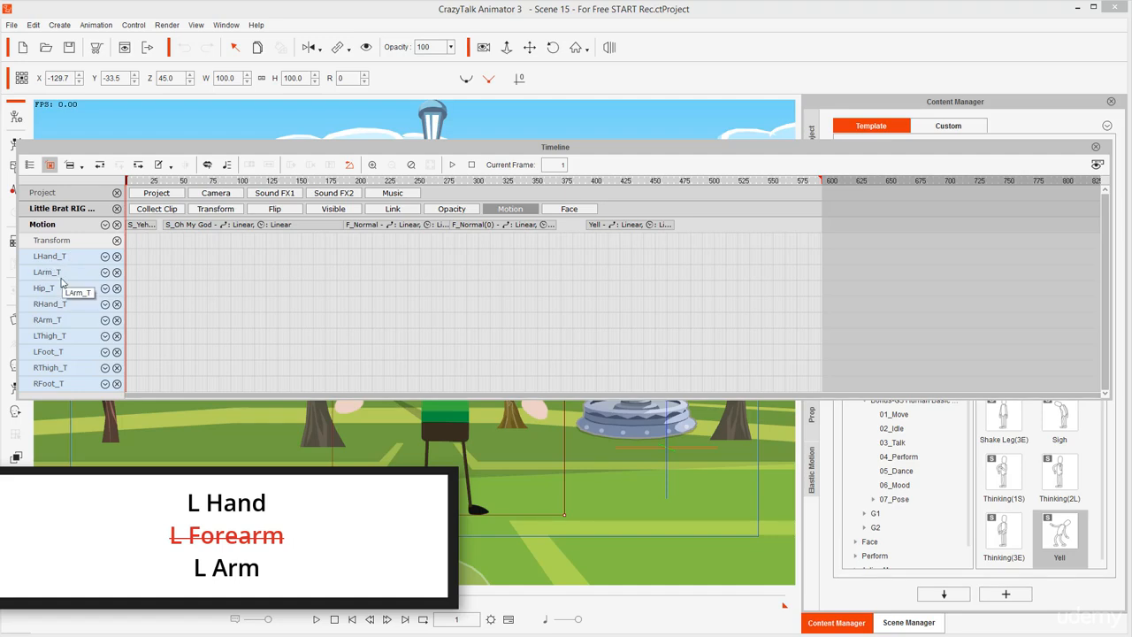
- Move the floating Timeline higher over the stage and open the 2D Motion Key Editor for the boy character
left_click_drag(497, 147, 514, 121)
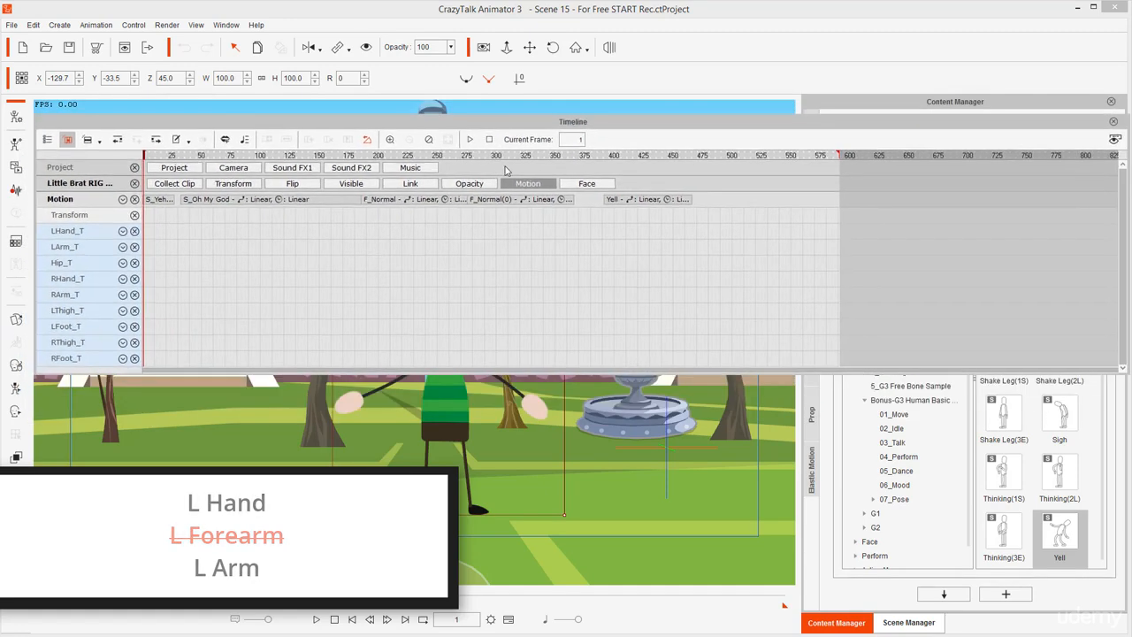
left_click(455, 411)
key("k")
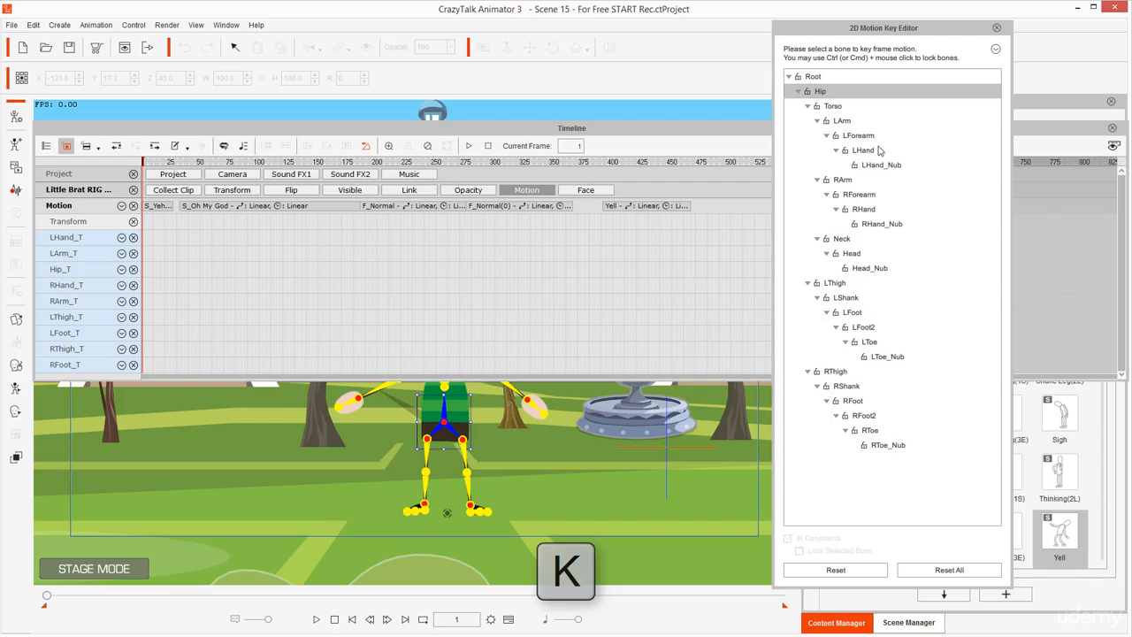
mouse_move(879, 148)
left_mouse_down()
mouse_move(818, 151)
mouse_move(880, 158)
mouse_move(823, 118)
mouse_move(843, 131)
mouse_move(860, 121)
left_mouse_up()
mouse_move(925, 133)
left_mouse_down()
mouse_move(882, 135)
mouse_move(904, 124)
left_mouse_up()
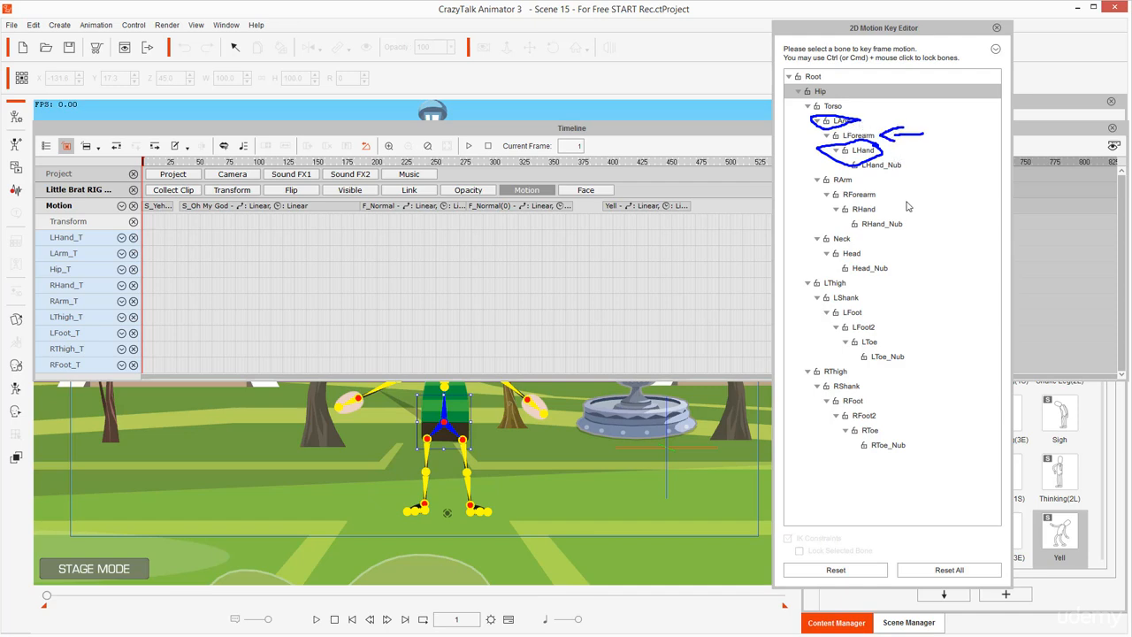
left_click_drag(904, 192, 890, 189)
mouse_move(855, 279)
left_mouse_down()
mouse_move(826, 279)
mouse_move(813, 289)
mouse_move(829, 279)
mouse_move(818, 312)
mouse_move(865, 326)
mouse_move(852, 311)
mouse_move(892, 301)
mouse_move(863, 301)
left_mouse_up()
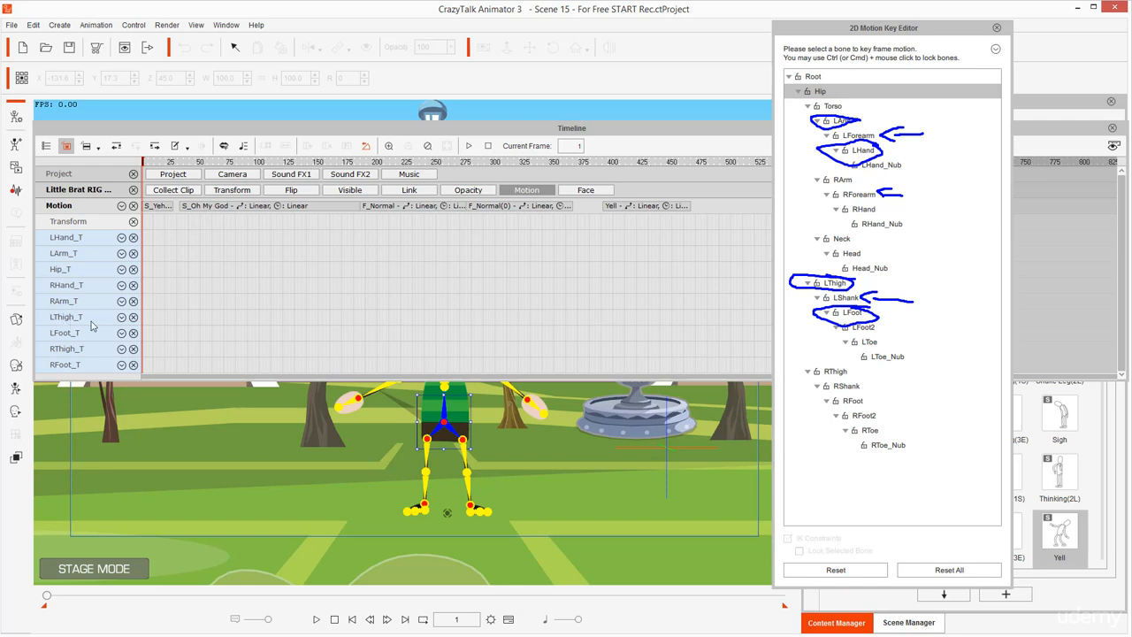
mouse_move(80, 316)
left_mouse_down()
mouse_move(103, 316)
mouse_move(100, 333)
left_mouse_up()
mouse_move(899, 386)
left_mouse_down()
mouse_move(865, 386)
mouse_move(871, 395)
left_mouse_up()
key("Escape")
- Bring the Timeline to the front and show the LForearm track under LArm_T and the RForearm track under RArm_T
left_click(570, 133)
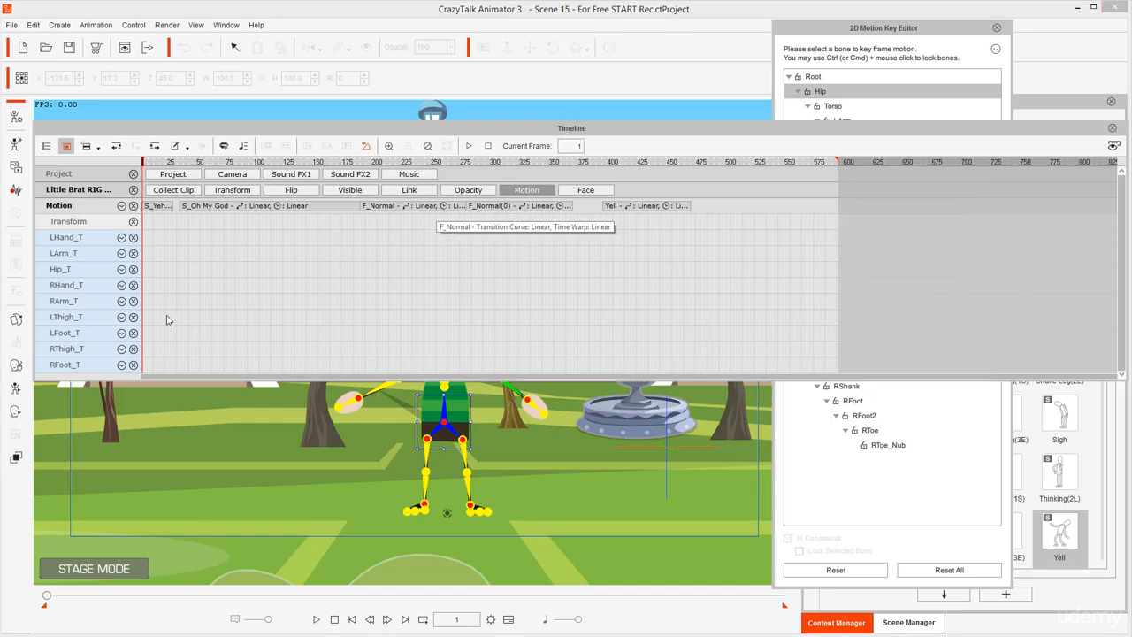
left_click(81, 258)
left_click(121, 254)
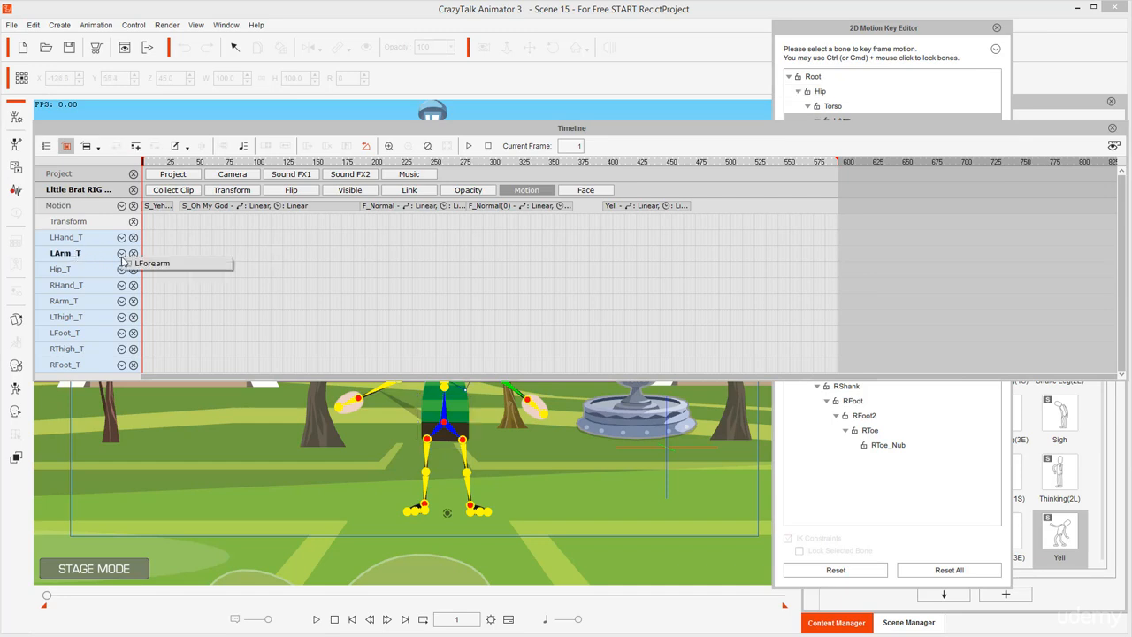
left_click(150, 265)
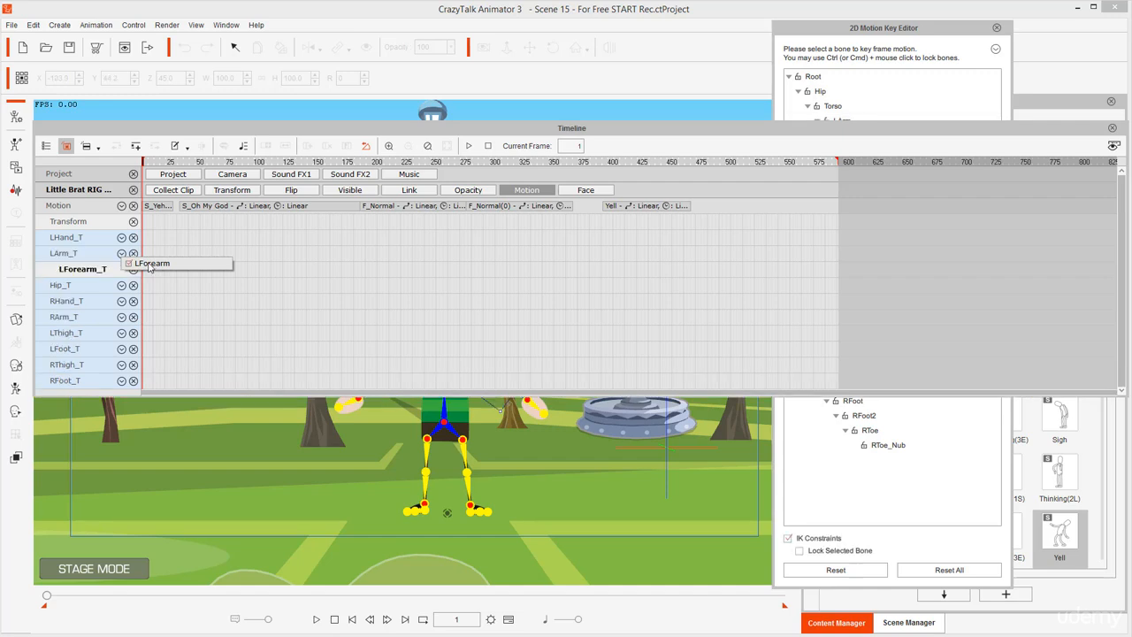
left_click(121, 319)
left_click(148, 329)
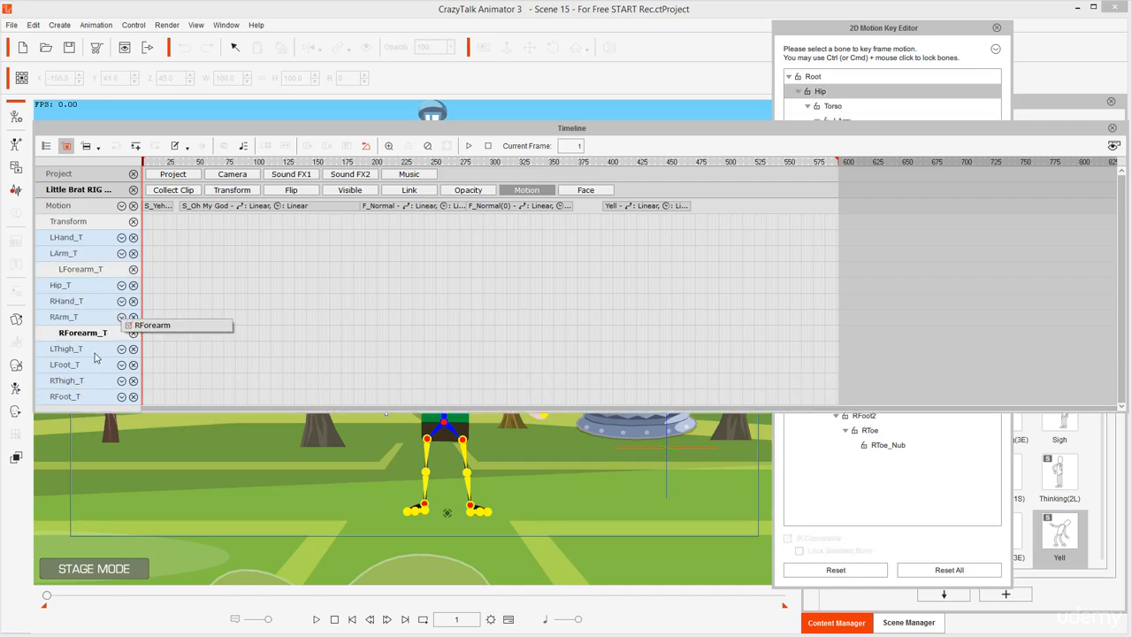
- Show the LShank track under LThigh_T and the RShank track under RThigh_T, finishing with the playhead at frame 1
left_click(122, 350)
left_click(146, 355)
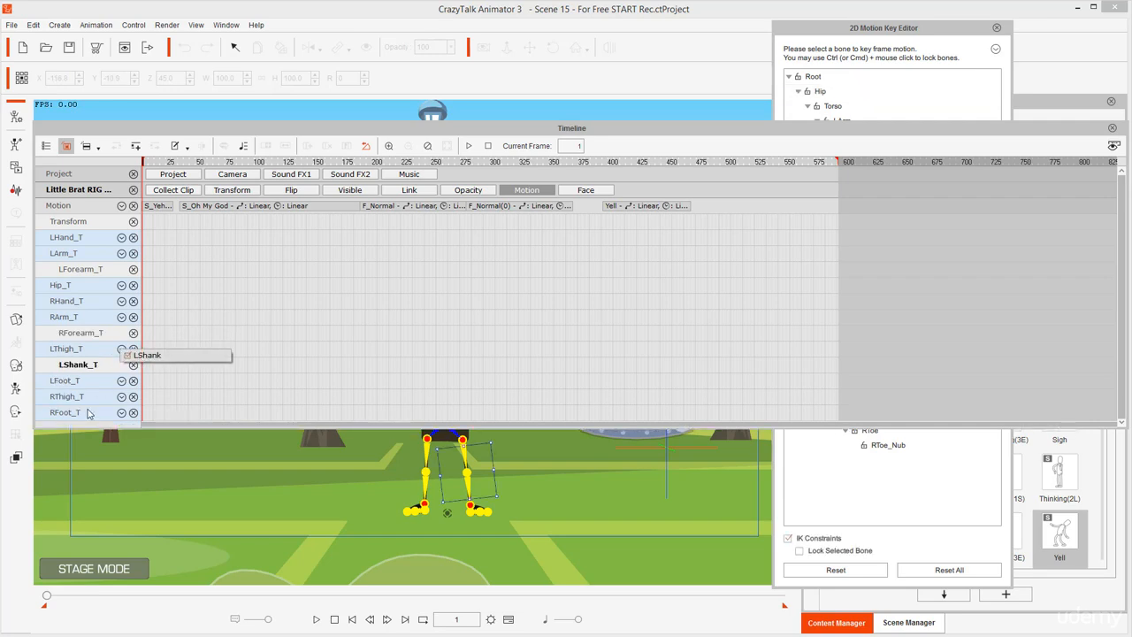
left_click(121, 398)
left_click(152, 404)
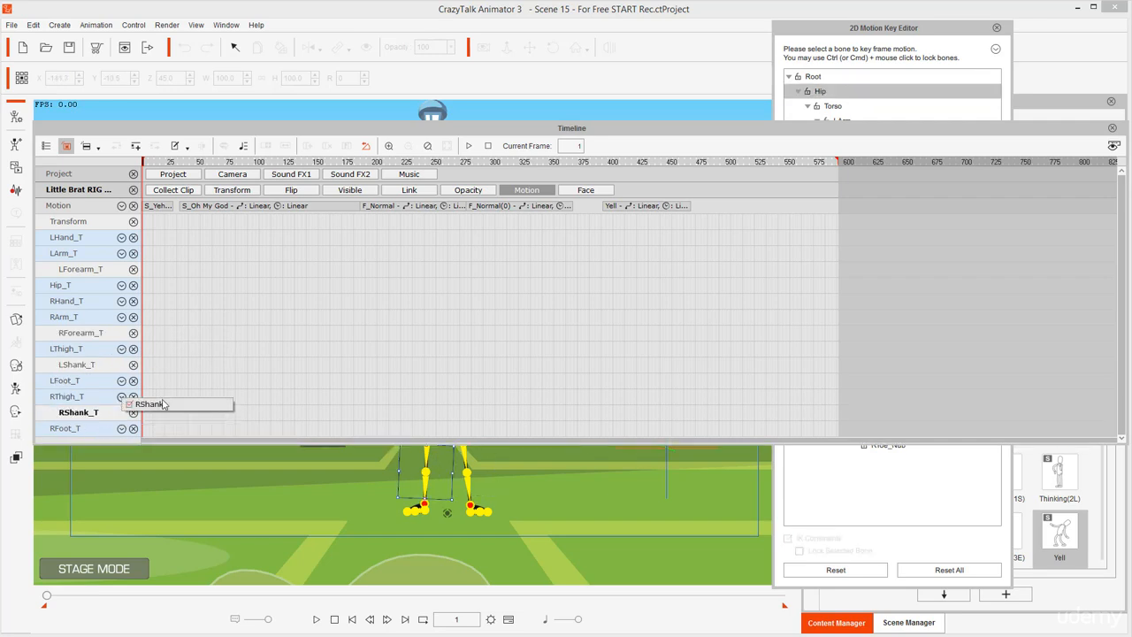
left_click(195, 327)
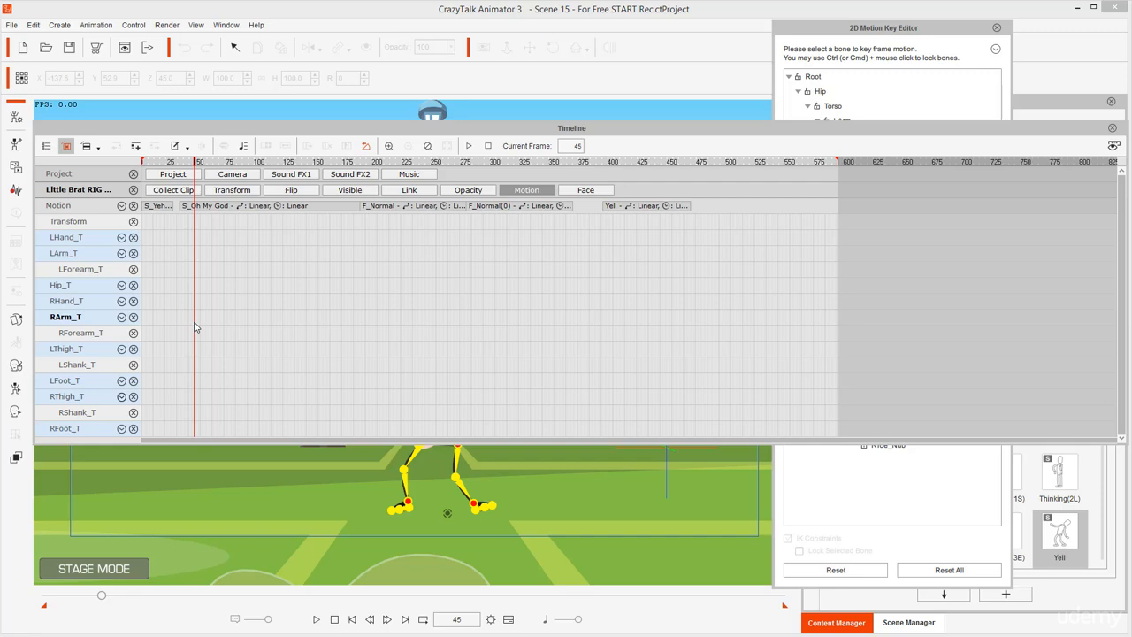
left_click(212, 244)
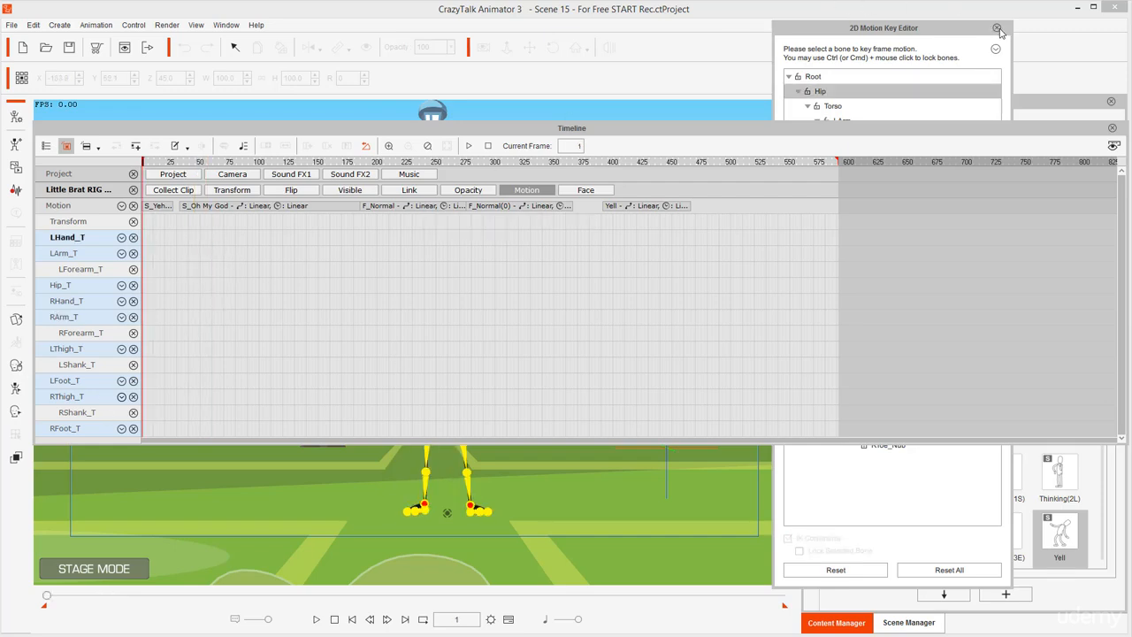
- Dock the Timeline below the stage again and enlarge it so that more of the limb tracks fit
double_click(559, 131)
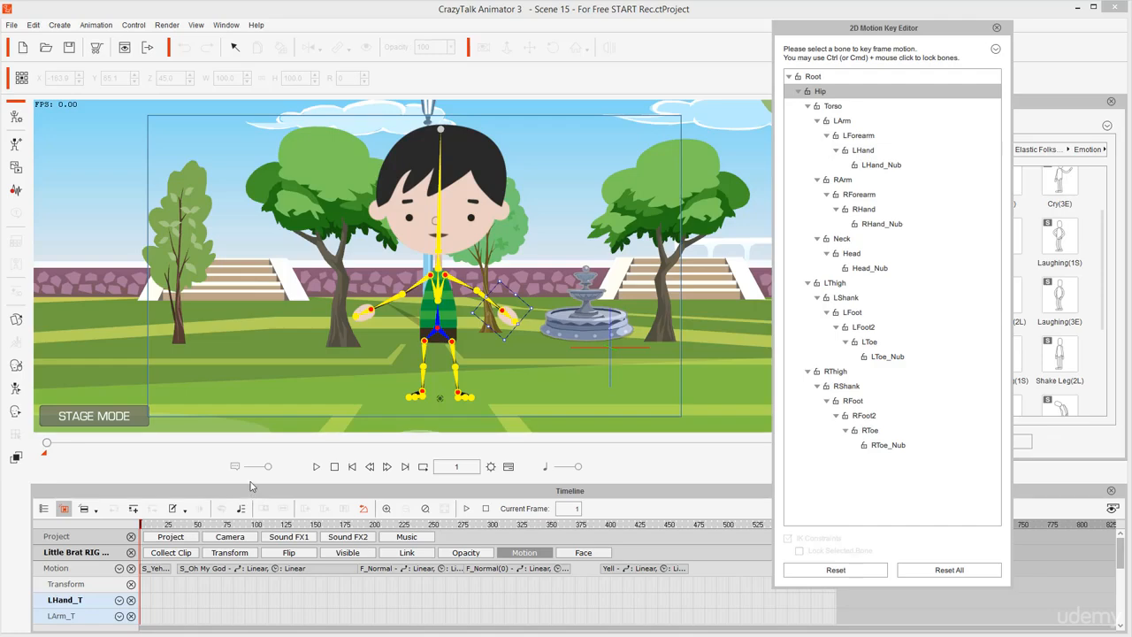
left_click_drag(252, 486, 253, 374)
scroll(144, 498, "down", 4)
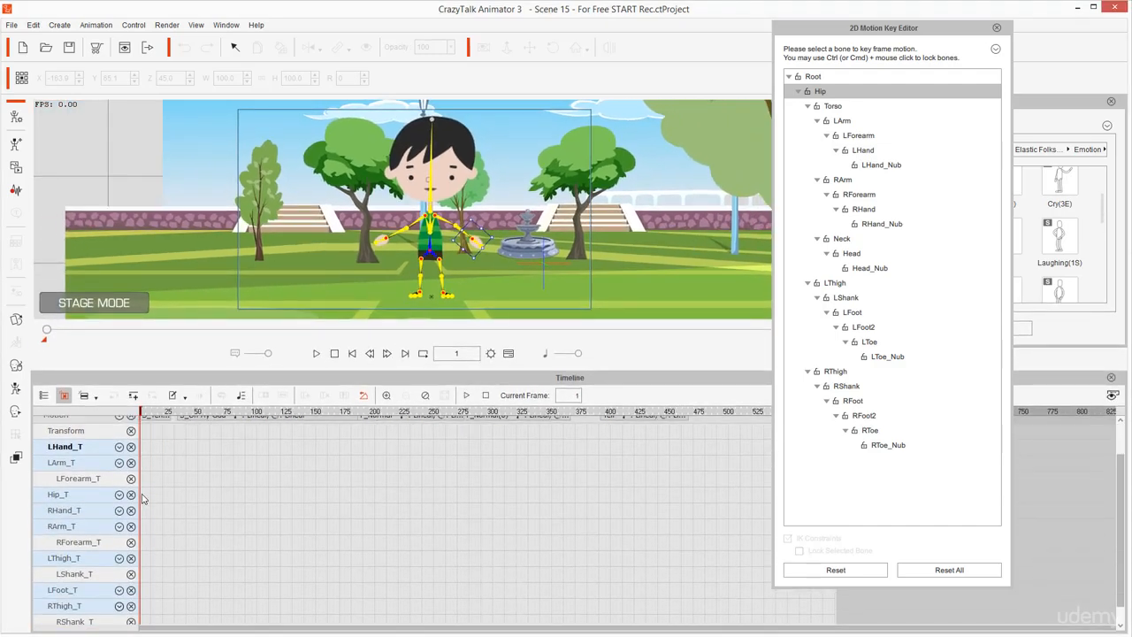
scroll(144, 494, "up", 2)
scroll(145, 492, "down", 2)
scroll(146, 491, "up", 3)
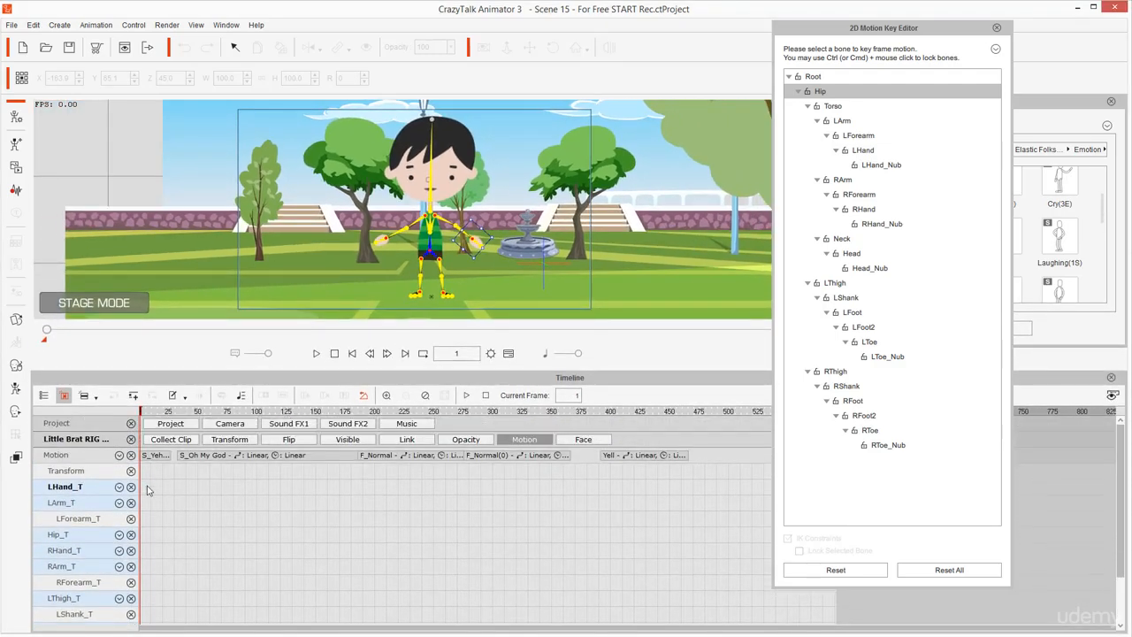
scroll(148, 490, "down", 3)
scroll(147, 490, "up", 3)
- Zoom in on the timeline, review the S_Yeh clip's arm poses at frames 12, 8 and 13, and return to frame 1
left_click_drag(149, 413, 208, 426)
scroll(180, 487, "up", 3)
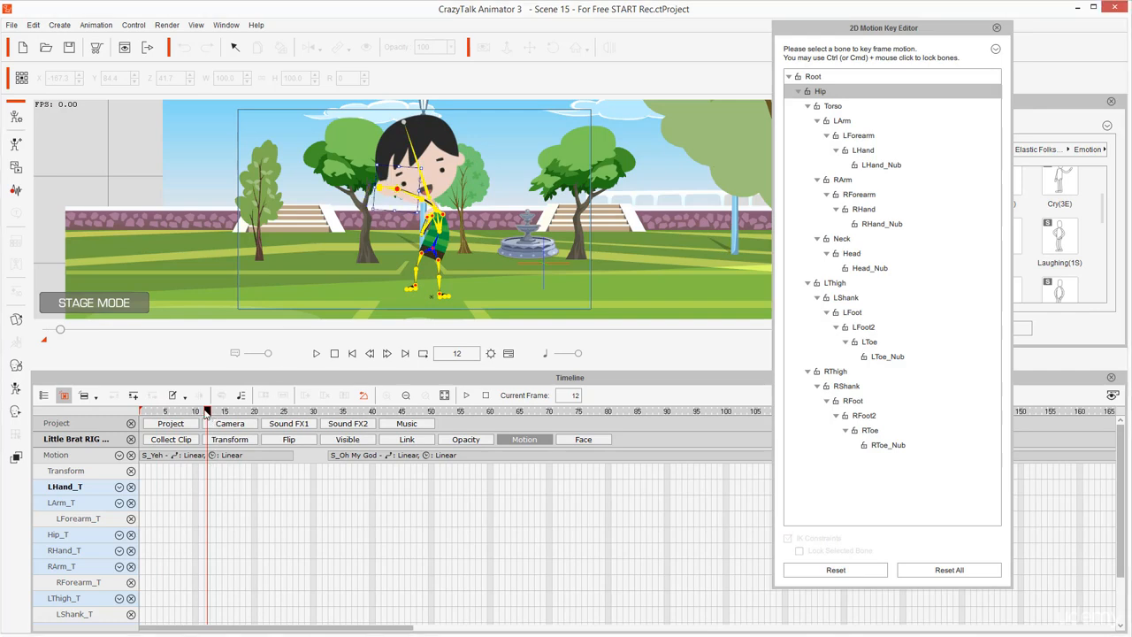
left_click_drag(208, 413, 183, 422)
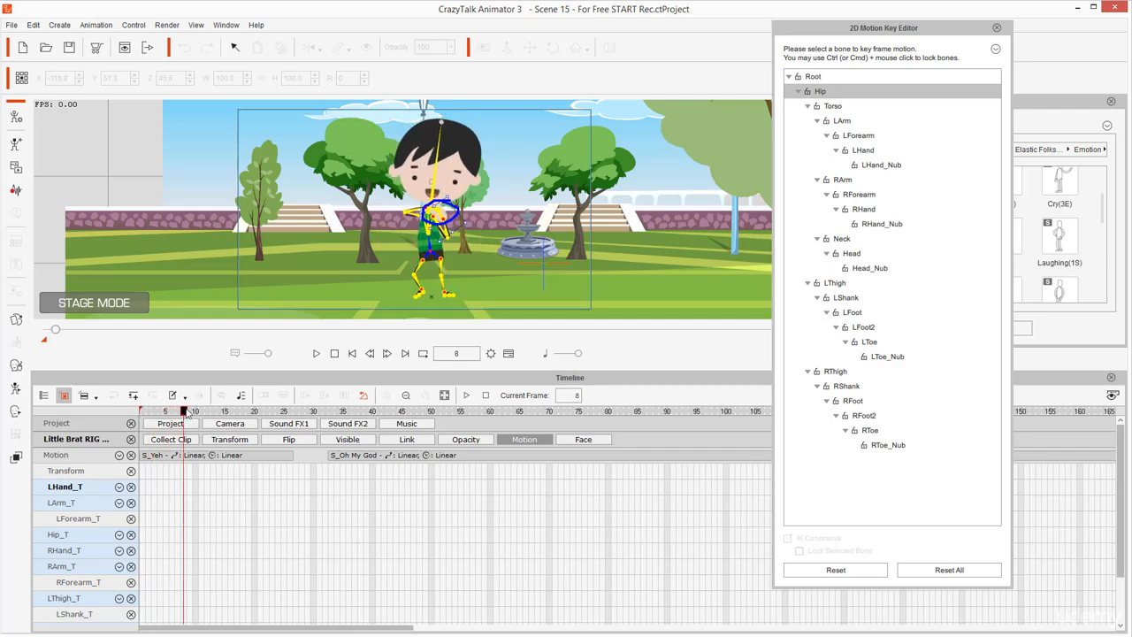
left_click_drag(185, 416, 213, 416)
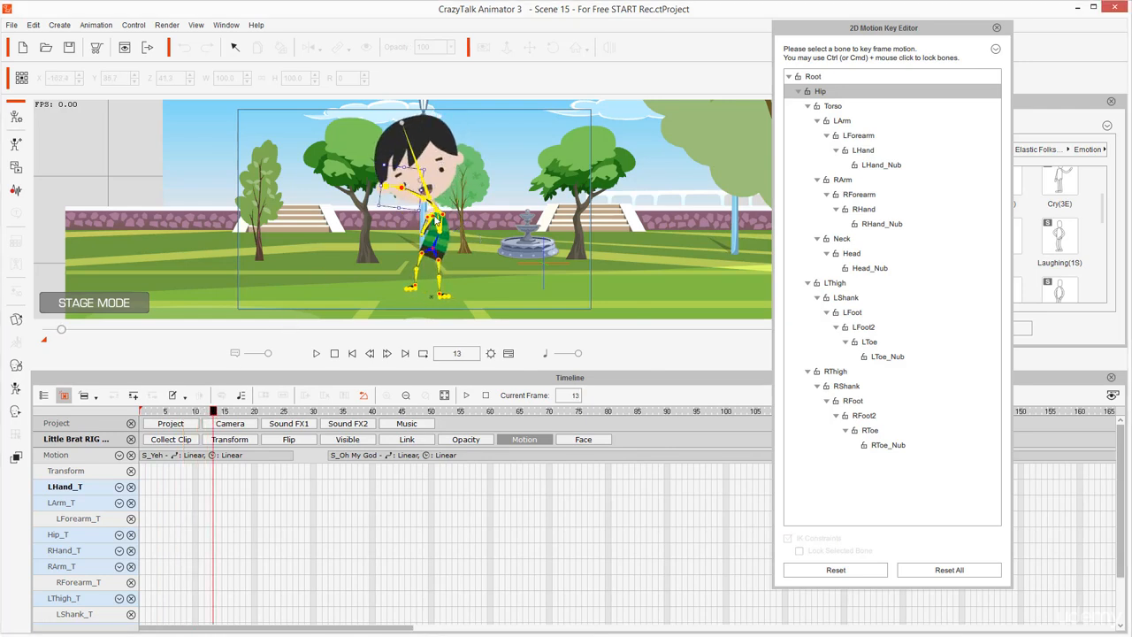
mouse_move(442, 220)
left_mouse_down()
mouse_move(473, 200)
mouse_move(495, 152)
mouse_move(485, 138)
left_mouse_up()
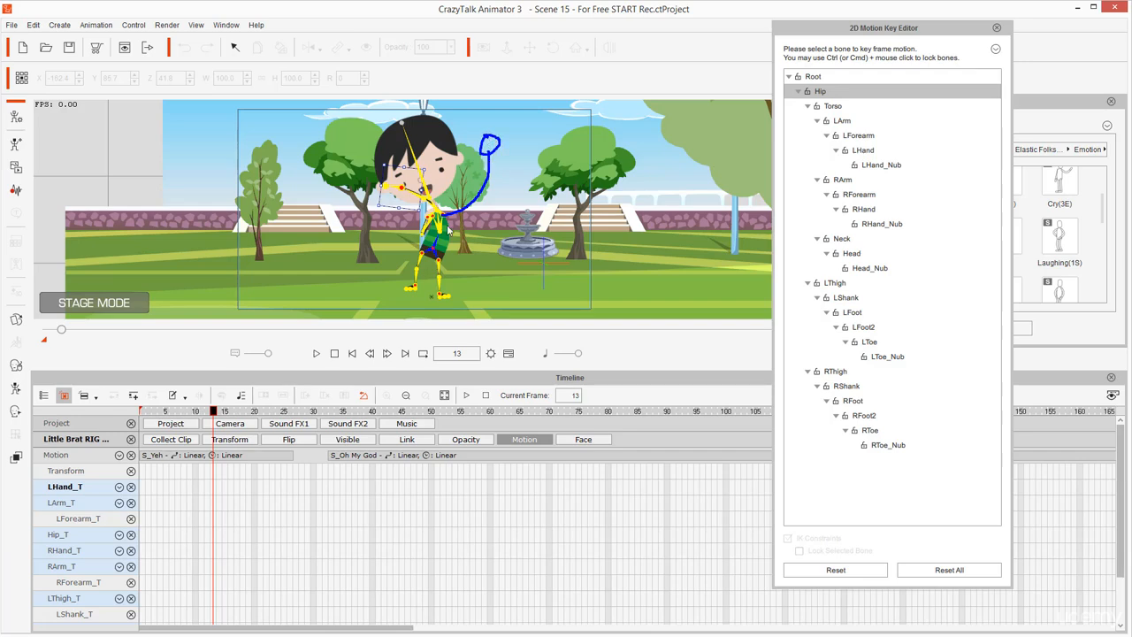
left_click_drag(213, 412, 139, 414)
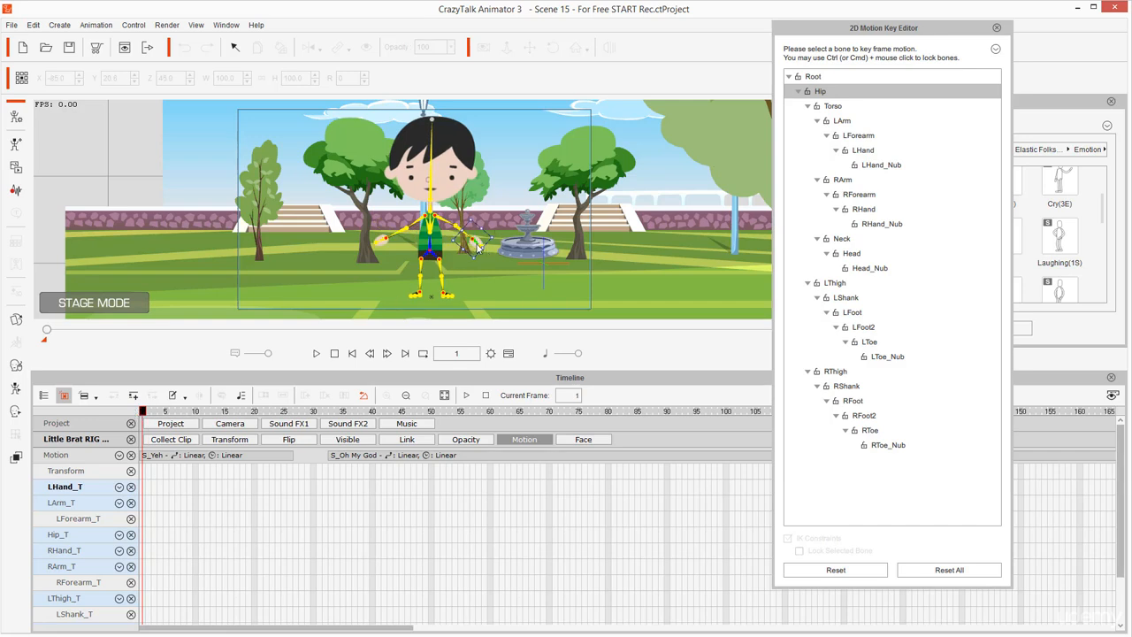
- Lower the outstretched left hand to hang beside the character's hip at frame 1
left_click_drag(477, 248, 452, 259)
mouse_move(152, 537)
left_mouse_down()
mouse_move(148, 456)
mouse_move(128, 487)
mouse_move(144, 541)
mouse_move(155, 517)
mouse_move(188, 514)
mouse_move(169, 517)
left_mouse_up()
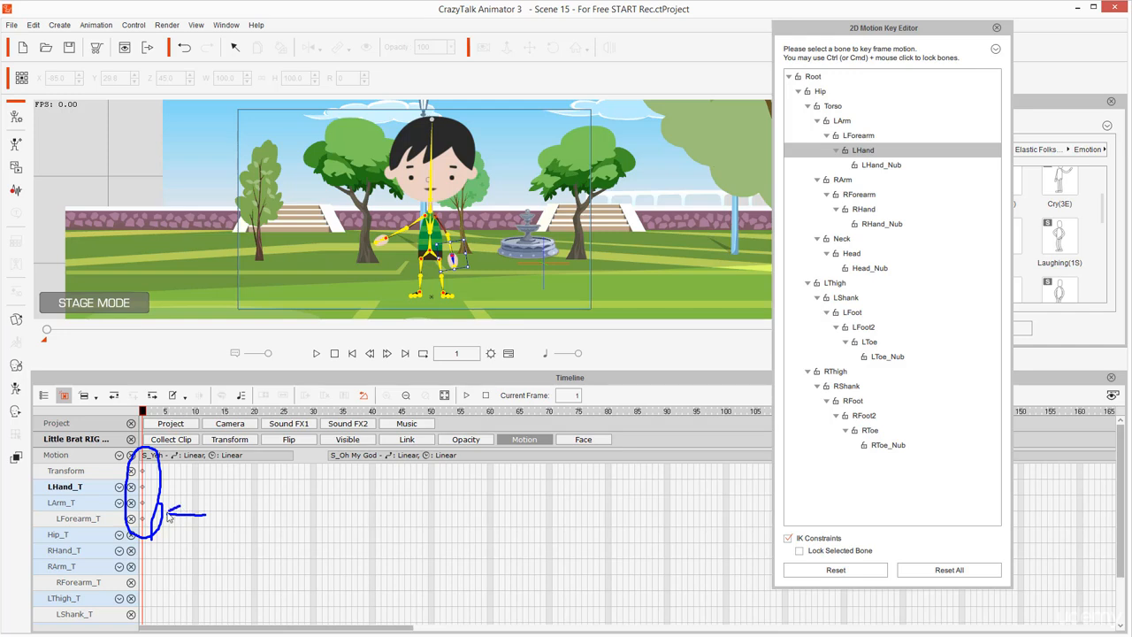
key("Escape")
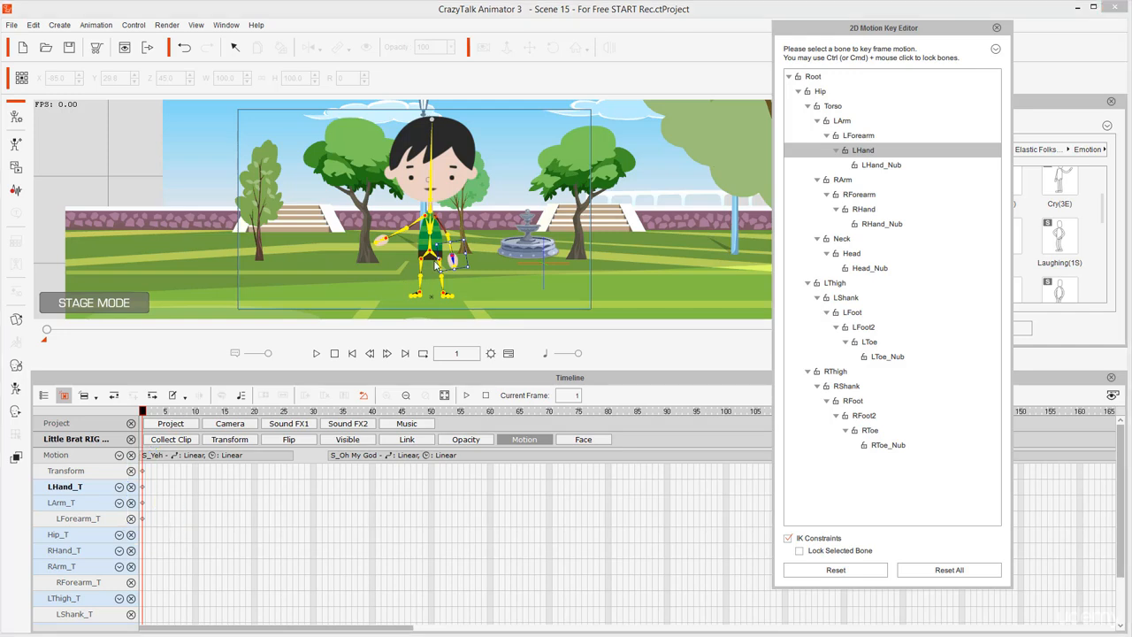
- Move the left hand slightly outward from the chest at frame 7 and from the face out beside the head at frame 12
left_click_drag(148, 414, 178, 413)
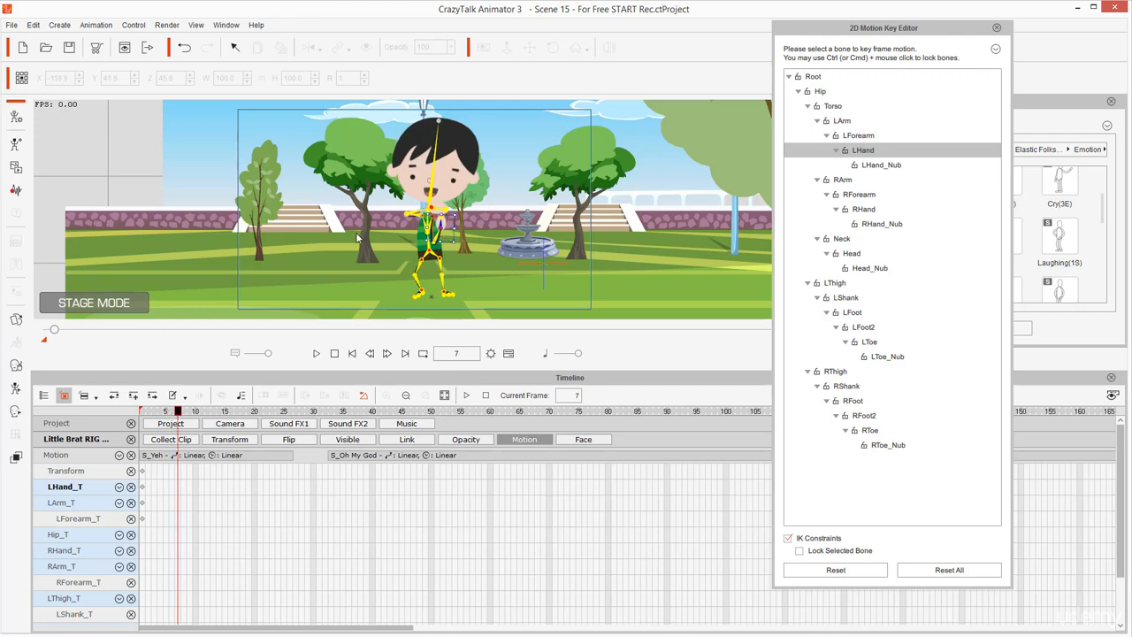
mouse_move(447, 228)
left_mouse_down()
mouse_move(464, 222)
mouse_move(458, 229)
left_mouse_up()
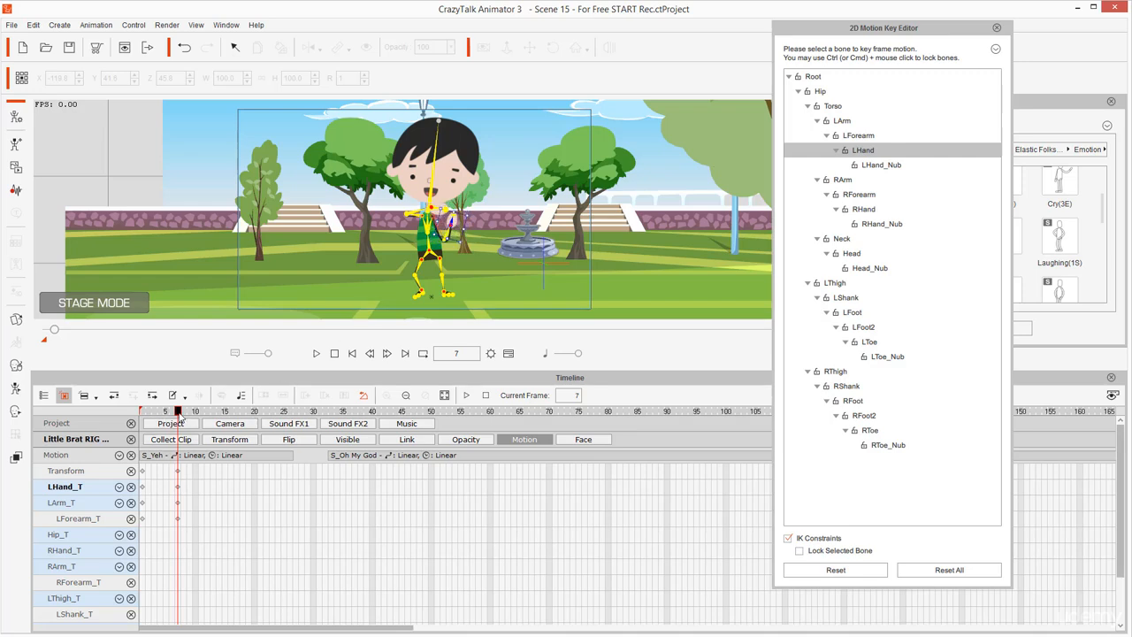
left_click_drag(181, 413, 208, 413)
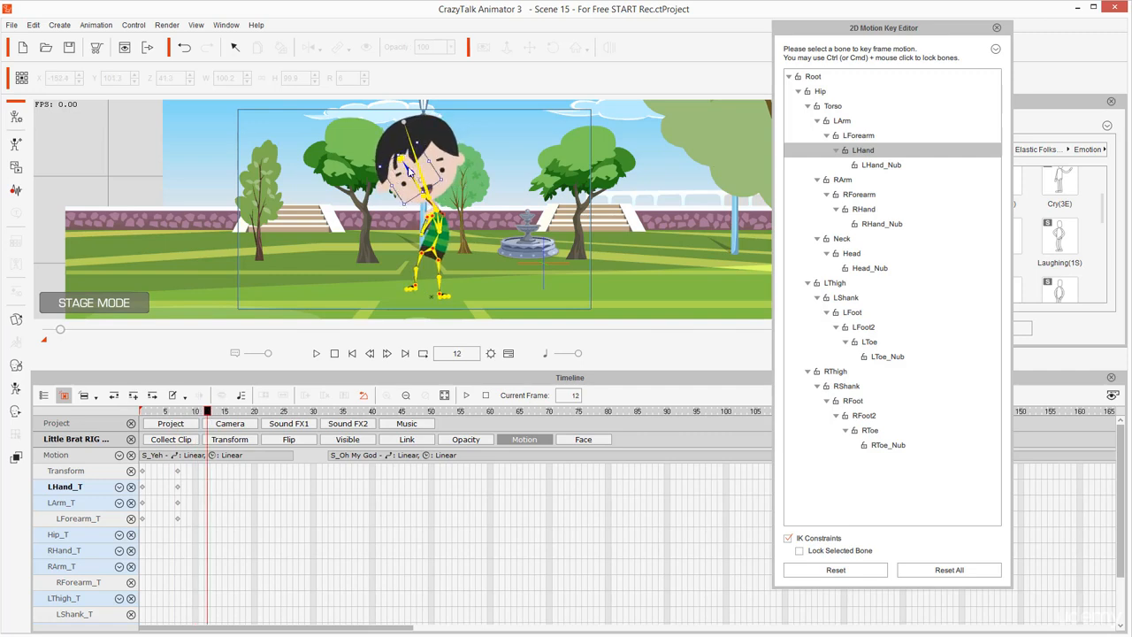
left_click_drag(409, 169, 478, 167)
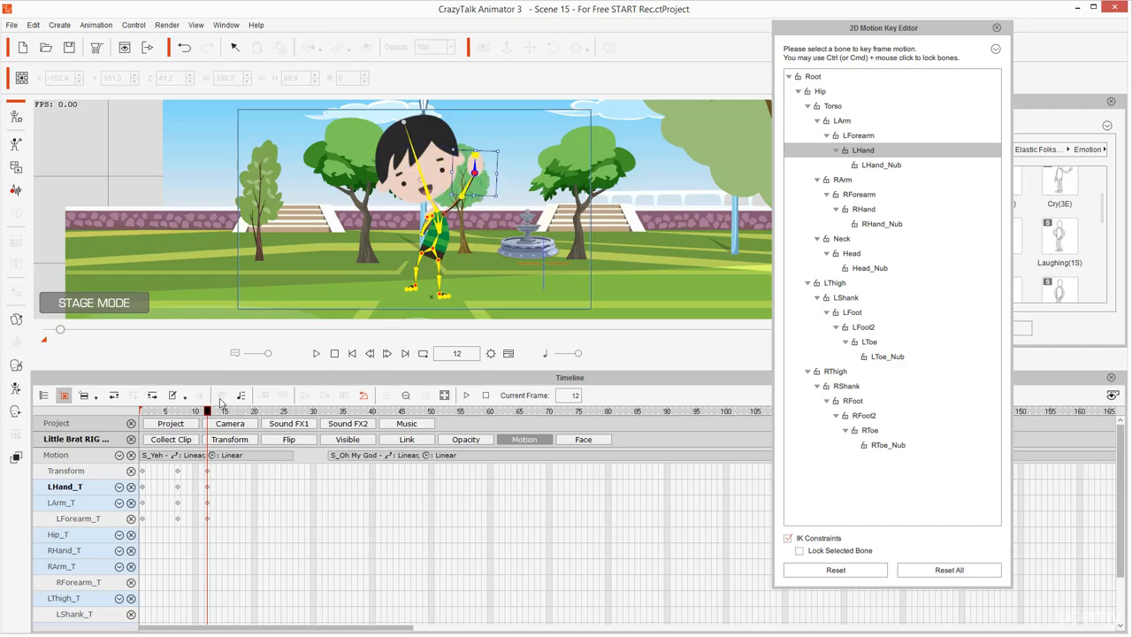
- Nudge the left hand slightly to key its pose at frame 16, and bring it back beside the hip at frame 26
left_click_drag(210, 414, 233, 422)
key("space")
key("space")
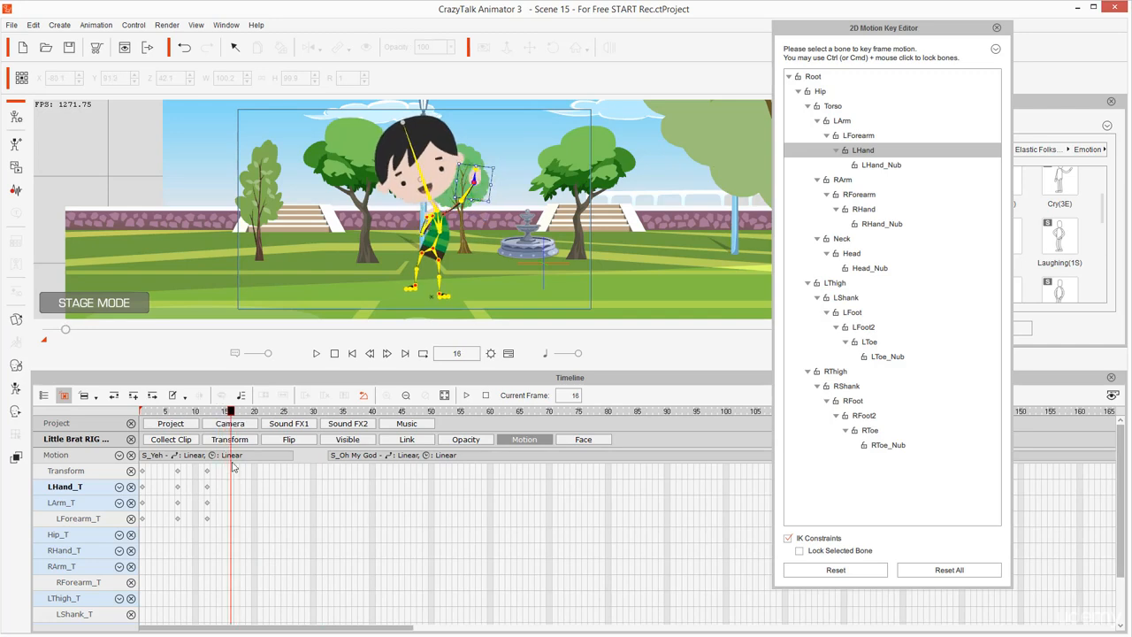
left_click_drag(232, 466, 231, 543)
mouse_move(466, 162)
left_mouse_down()
mouse_move(452, 201)
mouse_move(501, 204)
mouse_move(497, 159)
mouse_move(471, 168)
left_mouse_up()
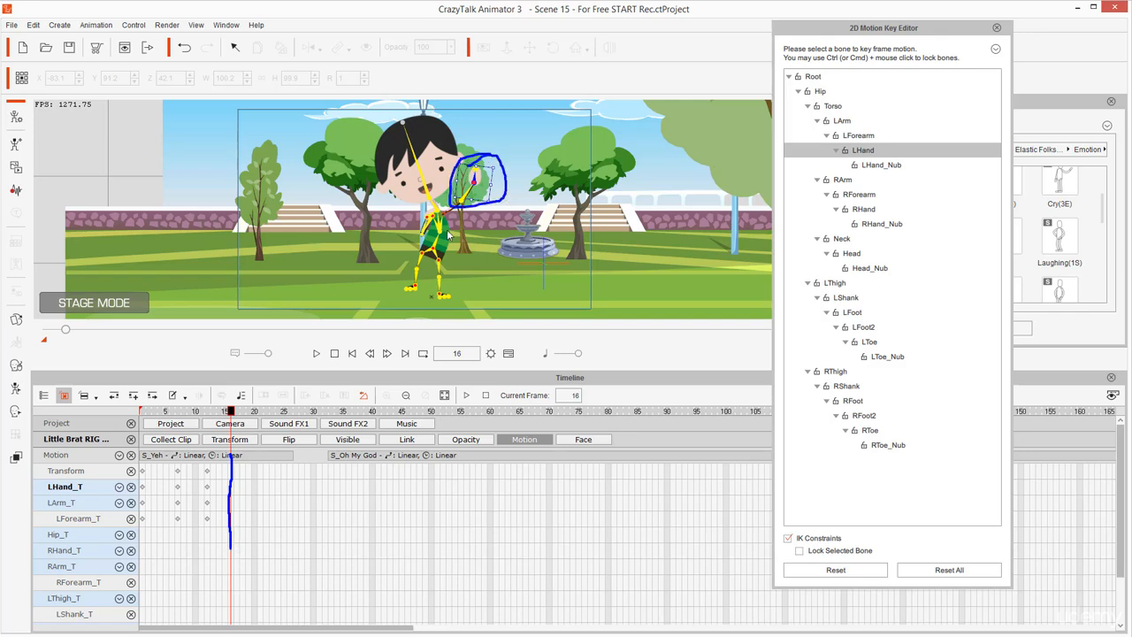
key("Escape")
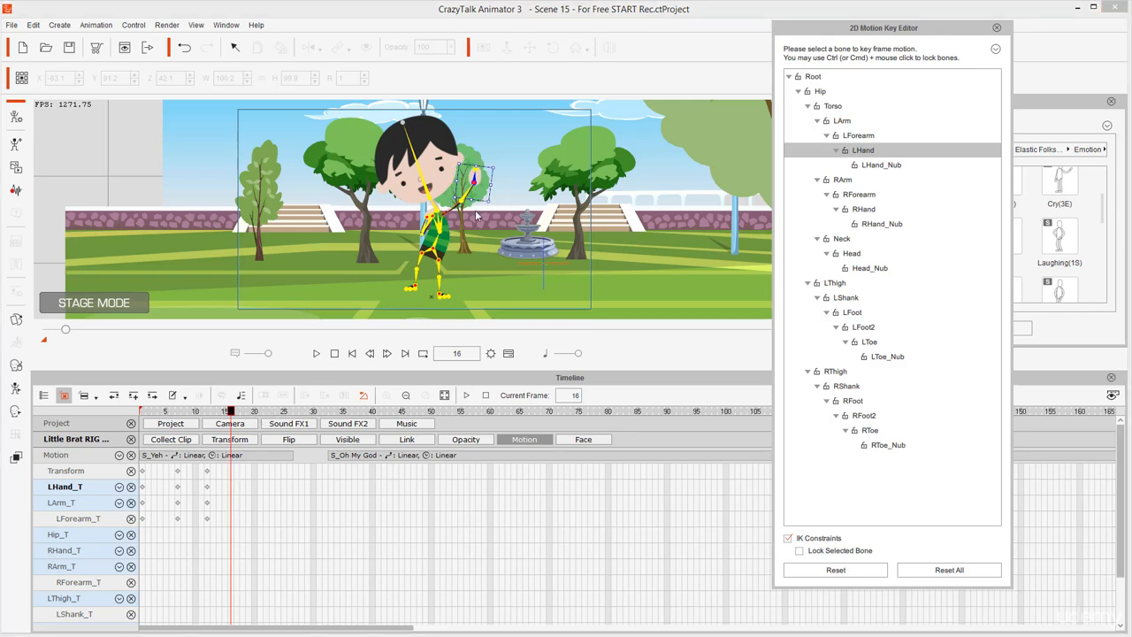
left_click_drag(477, 182, 475, 173)
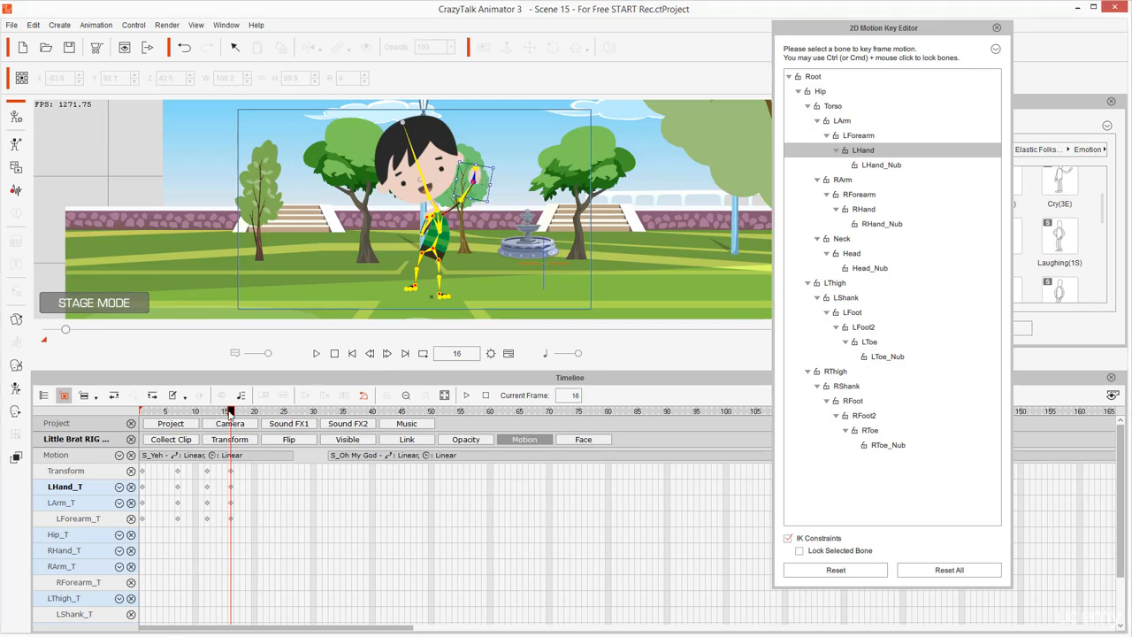
left_click_drag(231, 412, 290, 421)
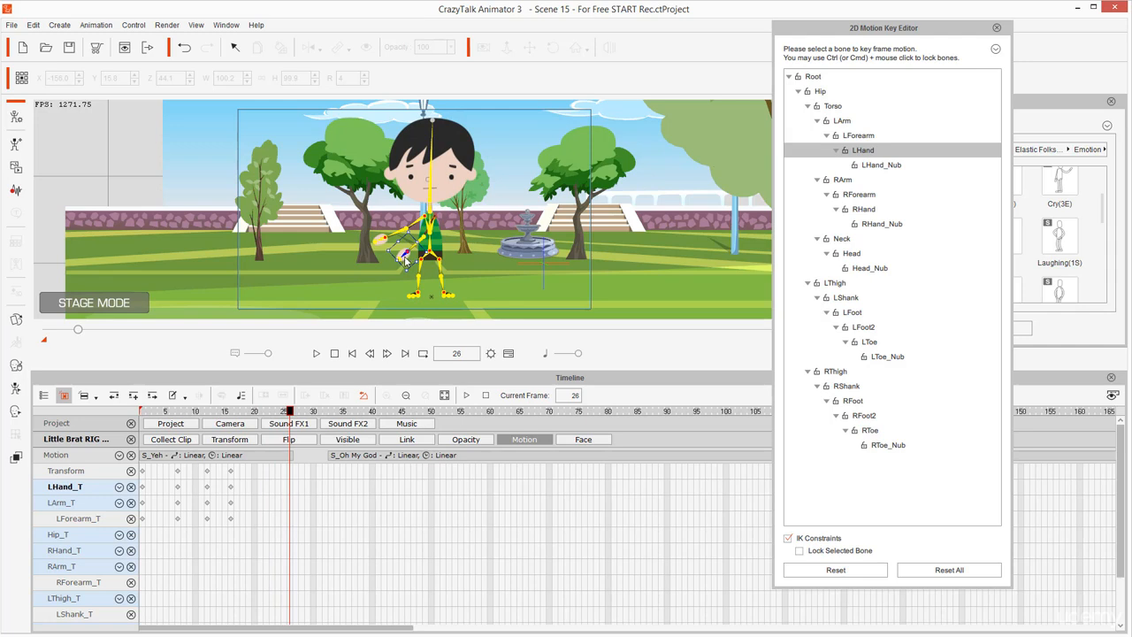
left_click_drag(405, 259, 458, 268)
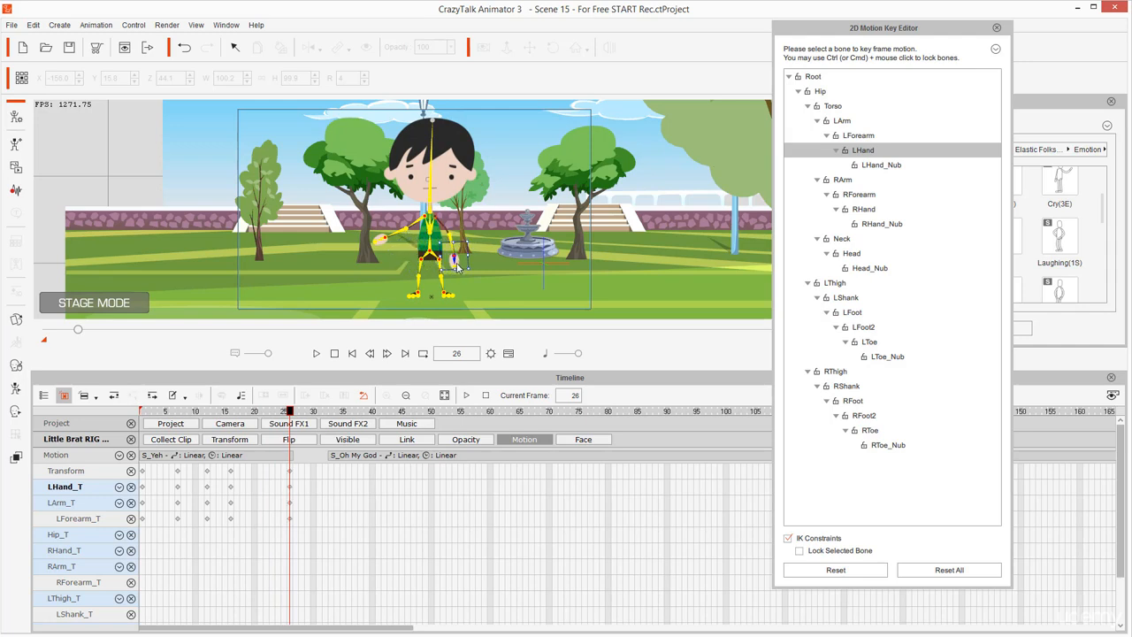
- Play the S_Yeh clip from frame 1 several times to check the left arm's motion, then scrub back through it
key("space")
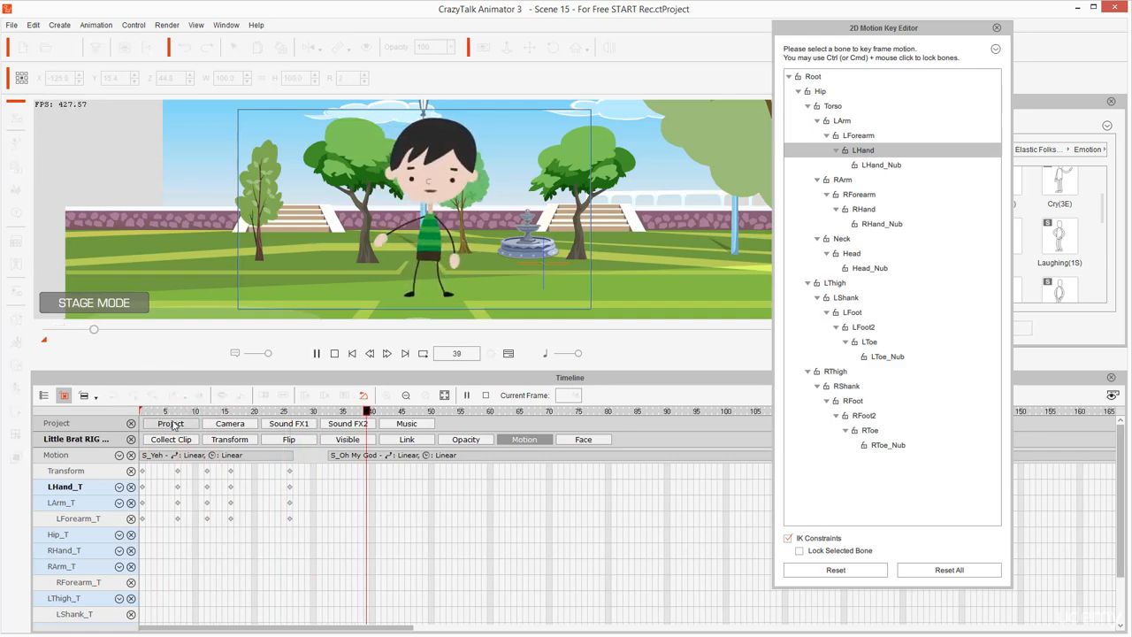
key("space")
left_click(201, 412)
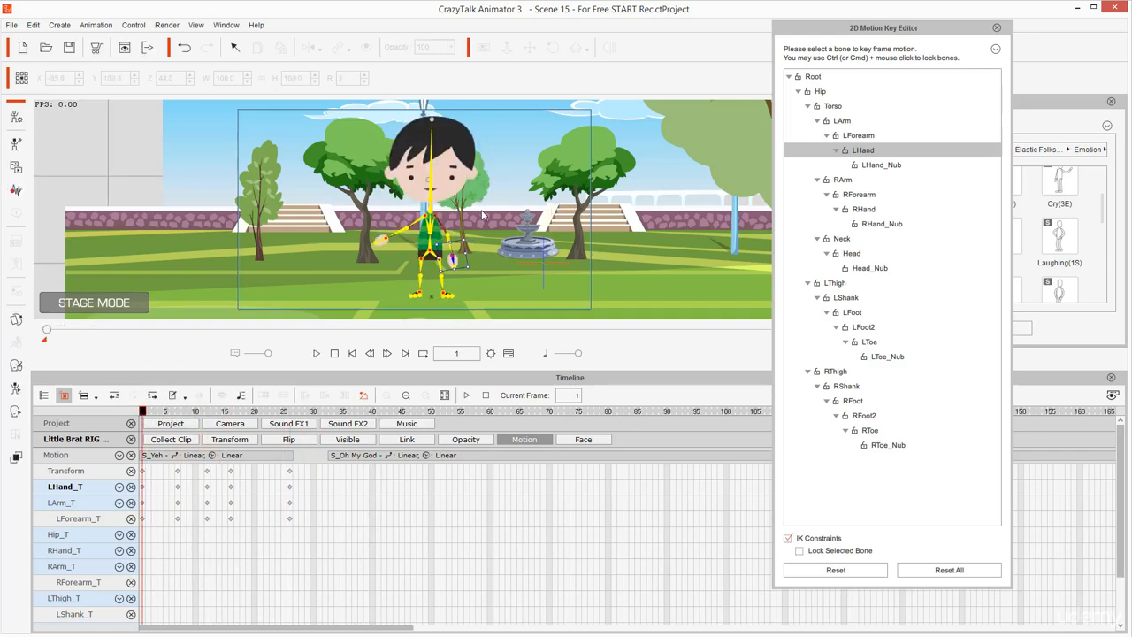
mouse_move(431, 199)
left_mouse_down()
mouse_move(454, 281)
mouse_move(476, 208)
mouse_move(416, 193)
left_mouse_up()
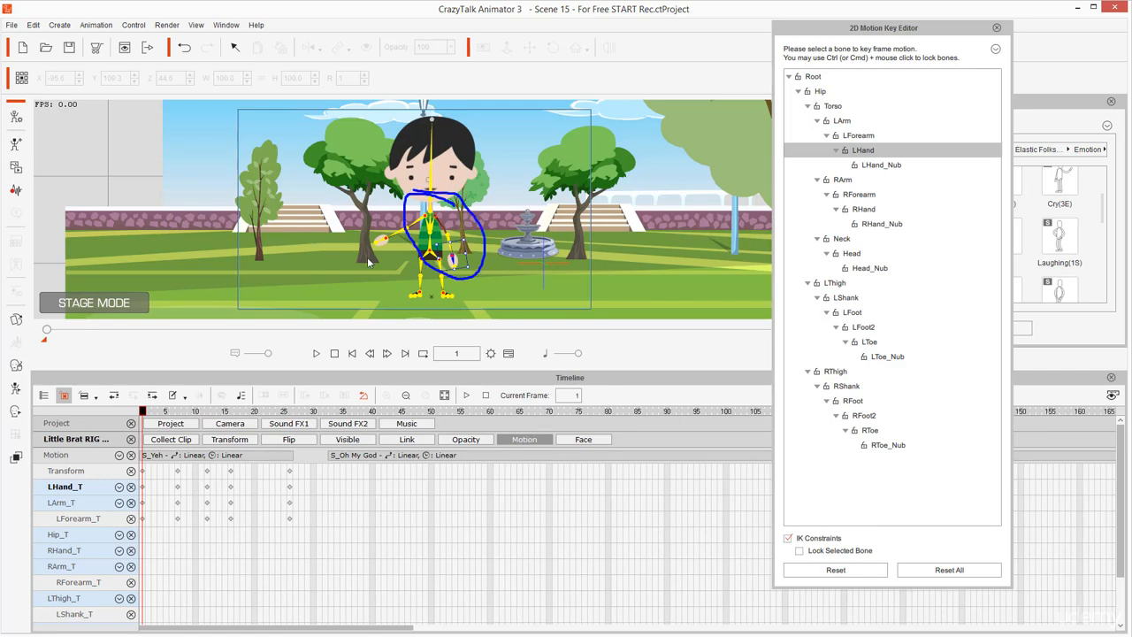
key("Escape")
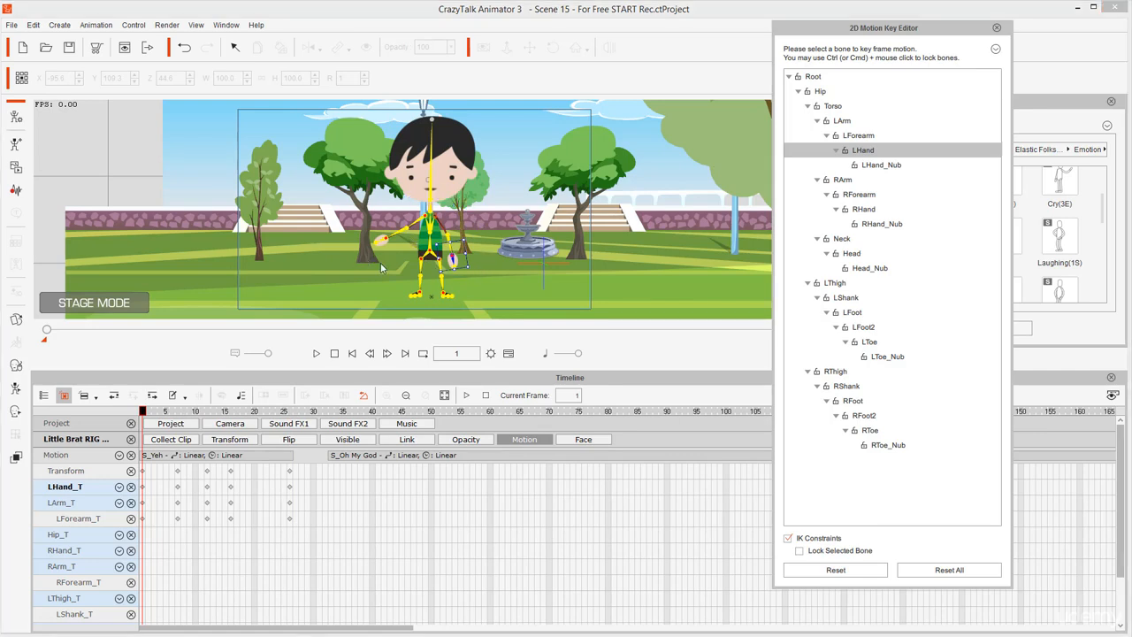
key("space")
left_click(351, 353)
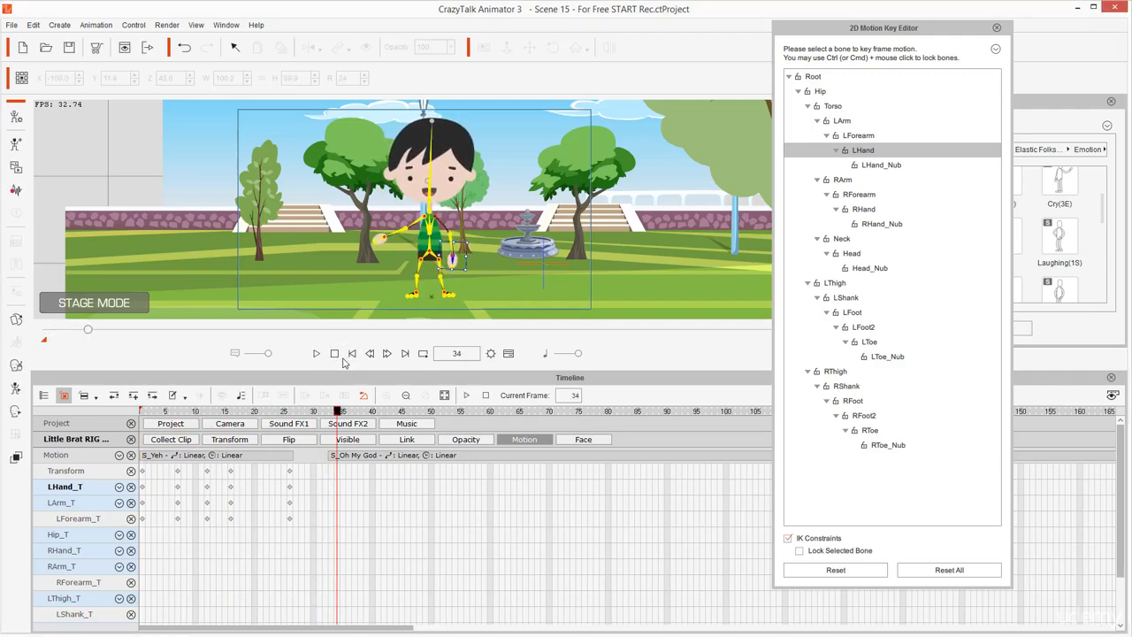
key("space")
left_click(354, 358)
key("space")
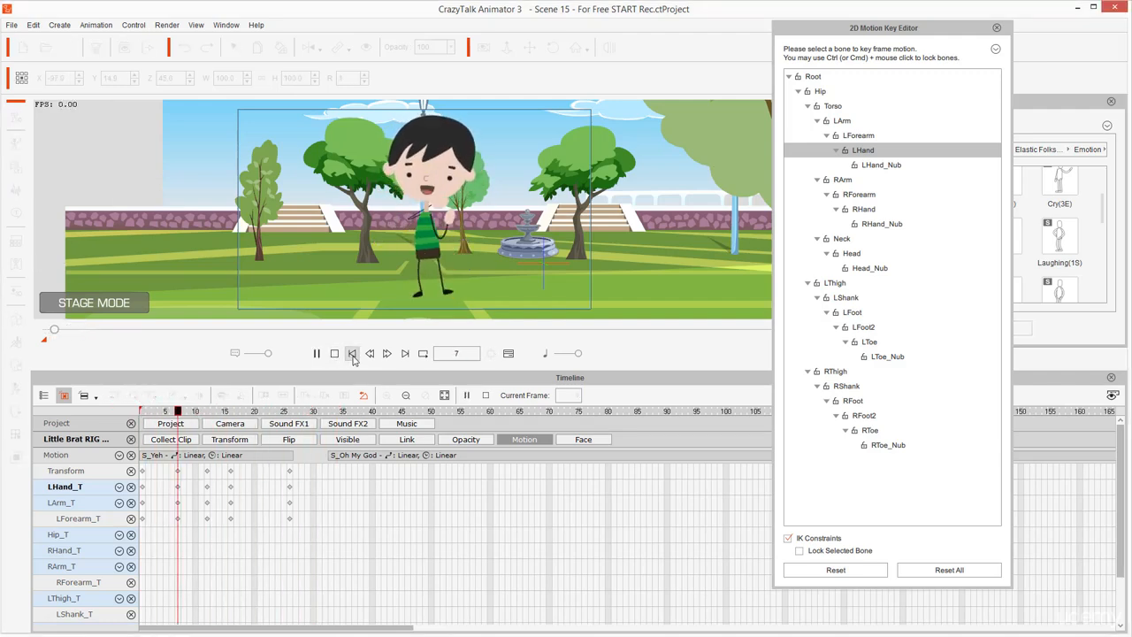
key("space")
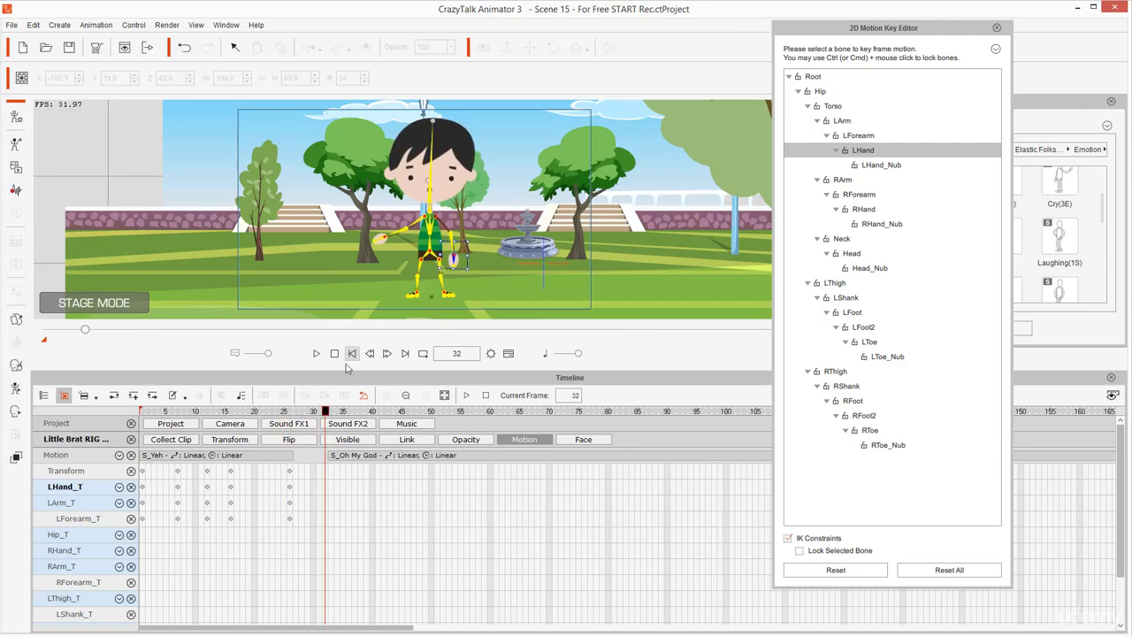
left_click(283, 413)
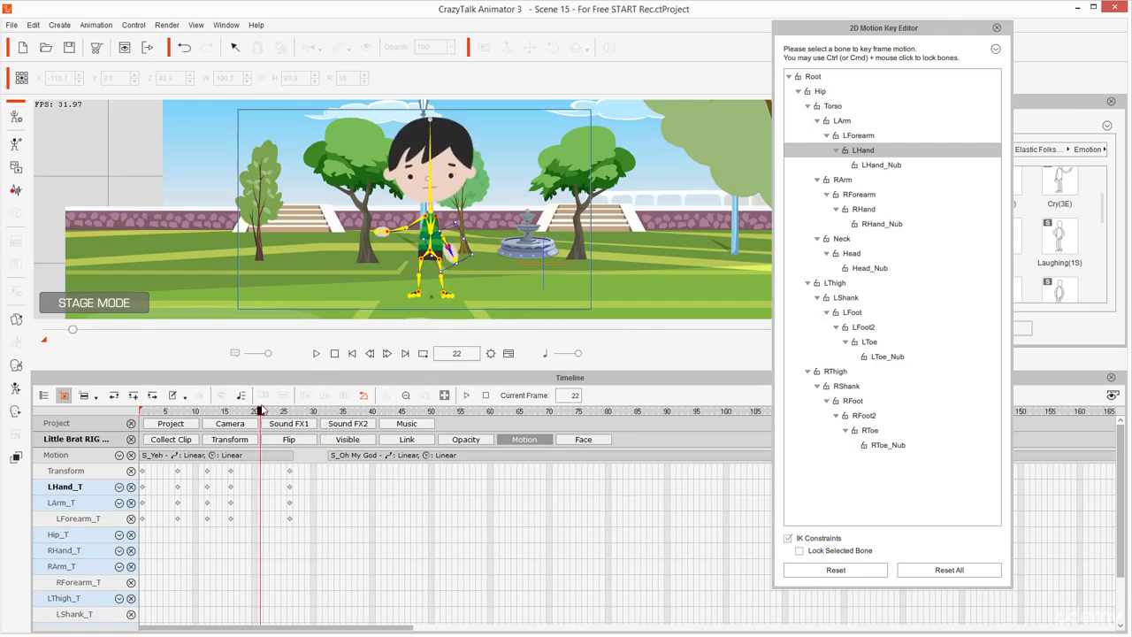
- Select the RHand bone and lower the right hand slightly at frame 1, undoing the extra adjustment
left_click(381, 241)
left_click_drag(292, 416, 133, 416)
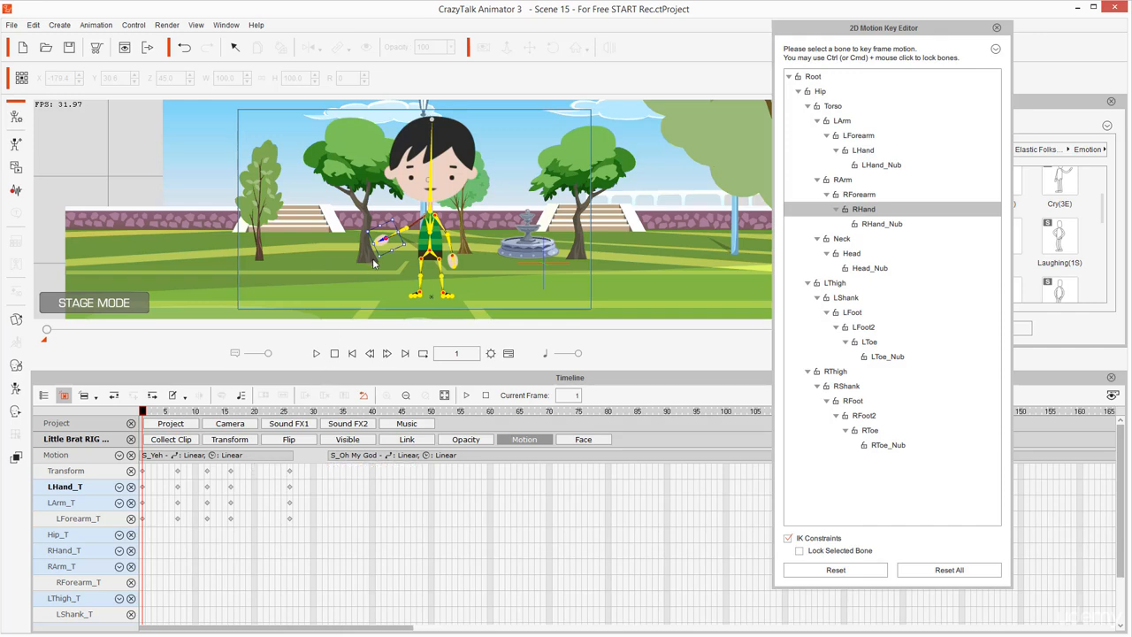
left_click_drag(386, 248, 387, 253)
mouse_move(156, 532)
left_mouse_down()
mouse_move(135, 584)
mouse_move(148, 601)
mouse_move(169, 545)
mouse_move(134, 557)
left_mouse_up()
key("Escape")
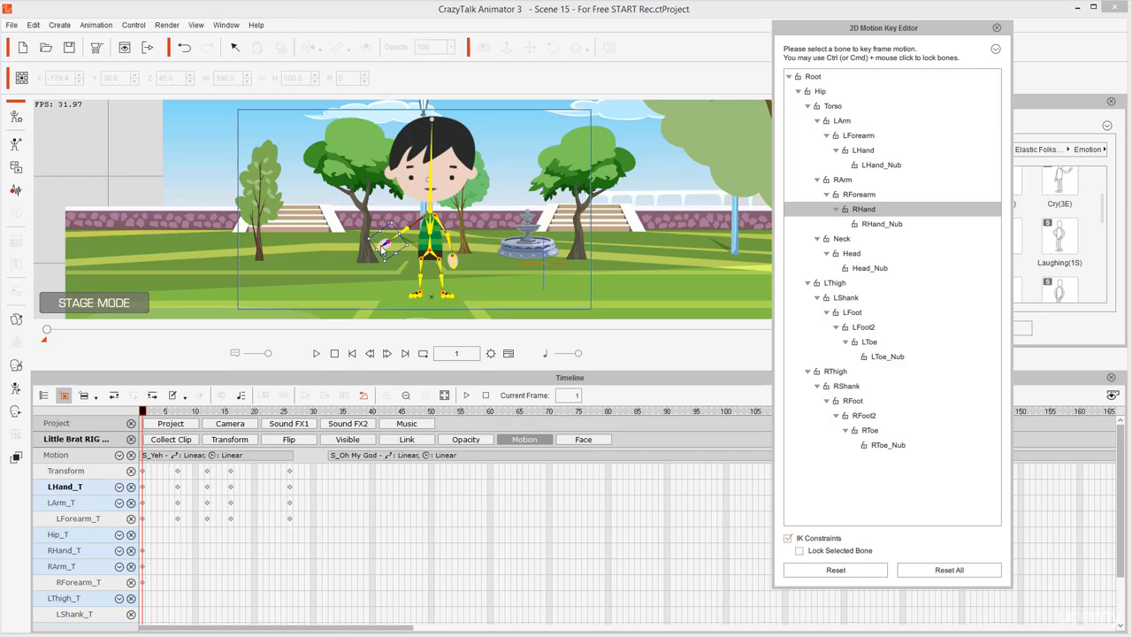
left_click_drag(382, 251, 394, 260)
key("ctrl+z")
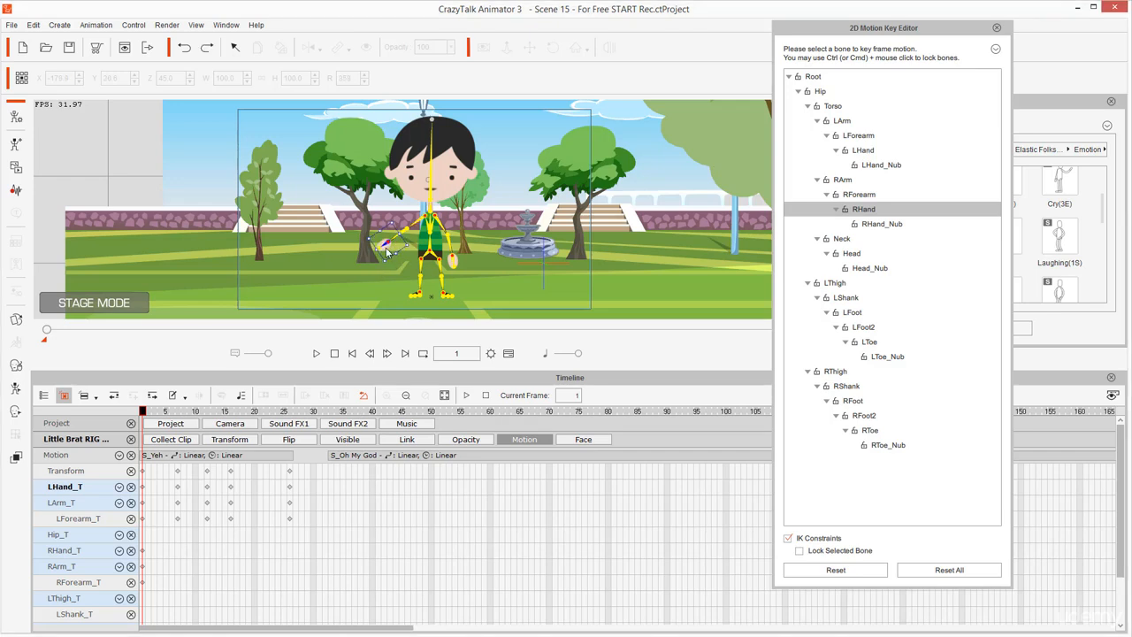
- Move the 2D Motion Key Editor clear of the stage and lower the right hand toward the body at frame 1
left_click_drag(858, 28, 950, 32)
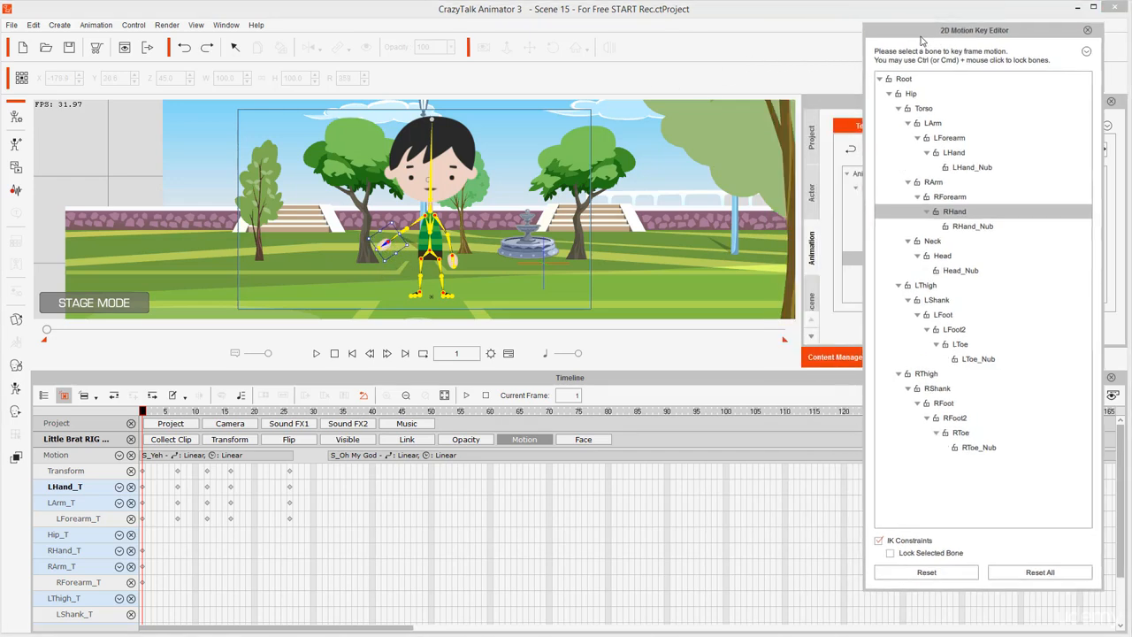
mouse_move(814, 121)
left_mouse_down()
mouse_move(723, 112)
mouse_move(784, 155)
mouse_move(813, 91)
mouse_move(772, 115)
left_mouse_up()
left_click(513, 11)
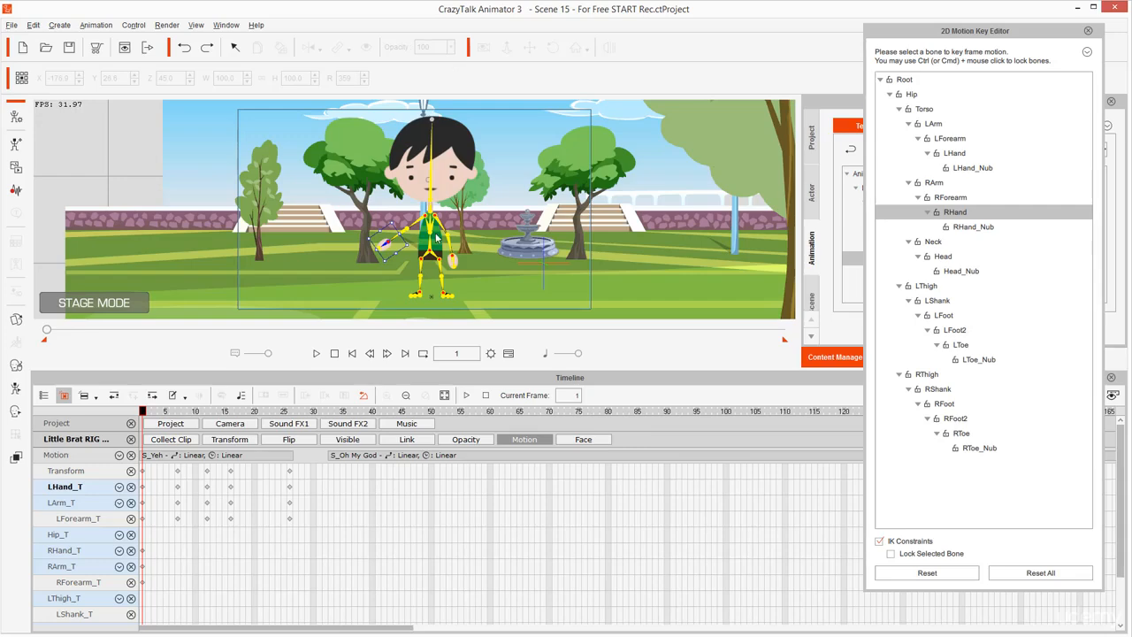
left_click_drag(438, 199, 449, 77)
left_click_drag(438, 228, 453, 208)
left_click(368, 232)
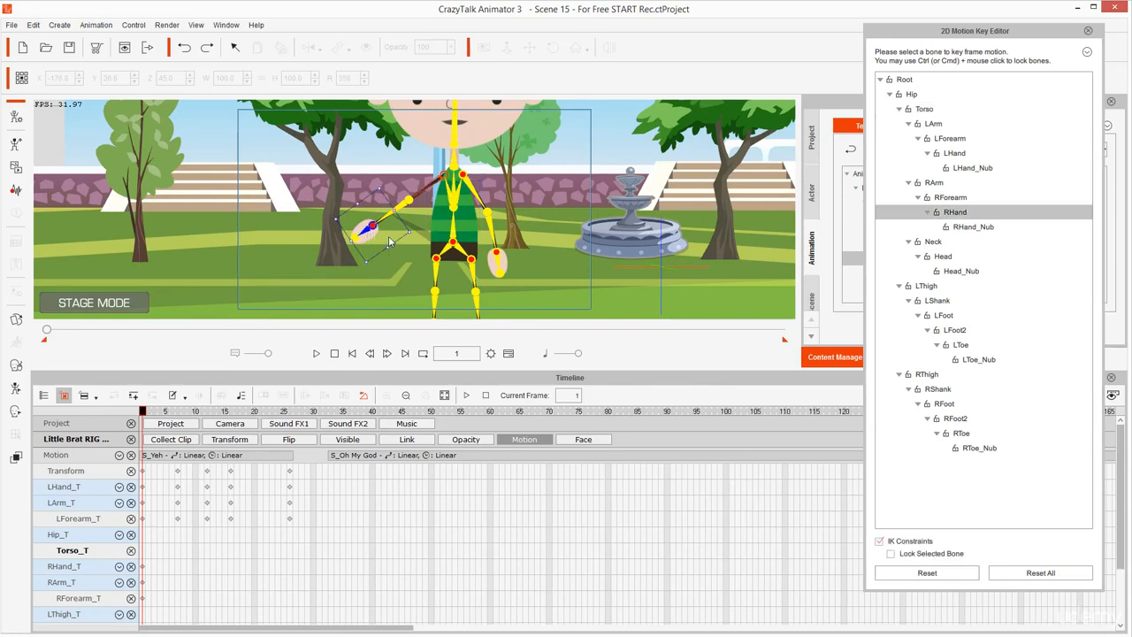
left_click_drag(382, 239, 436, 275)
- Move the right hand away from the face and out to the character's side at frame 7
mouse_move(152, 412)
left_mouse_down()
mouse_move(193, 423)
mouse_move(179, 422)
mouse_move(172, 589)
left_mouse_up()
left_click_drag(205, 458, 205, 602)
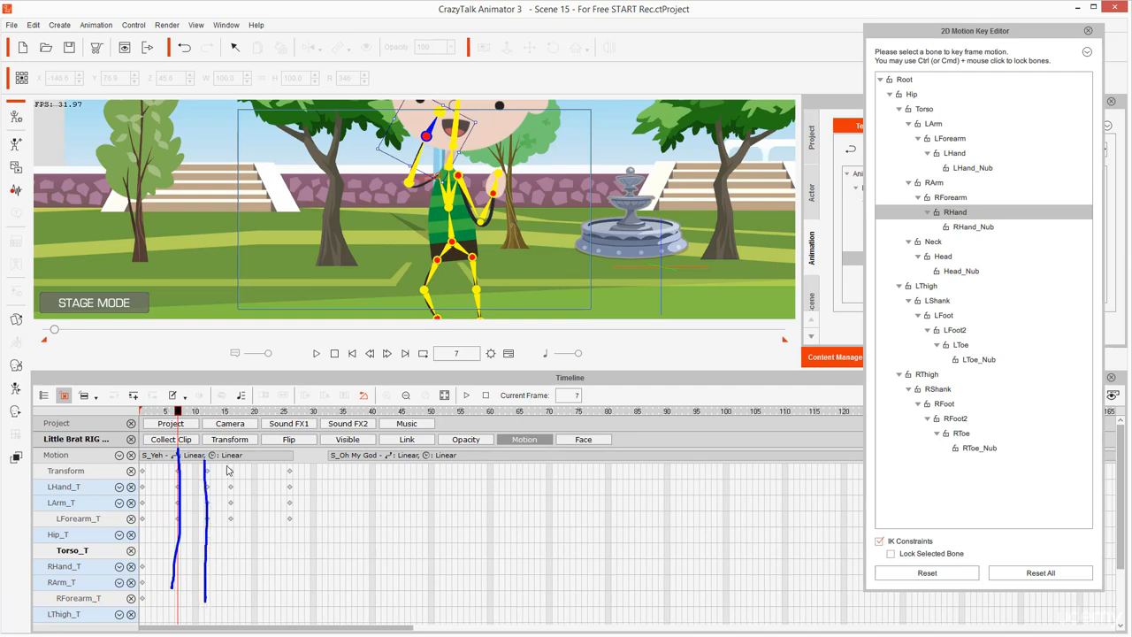
left_click_drag(229, 464, 226, 578)
left_click_drag(291, 467, 293, 592)
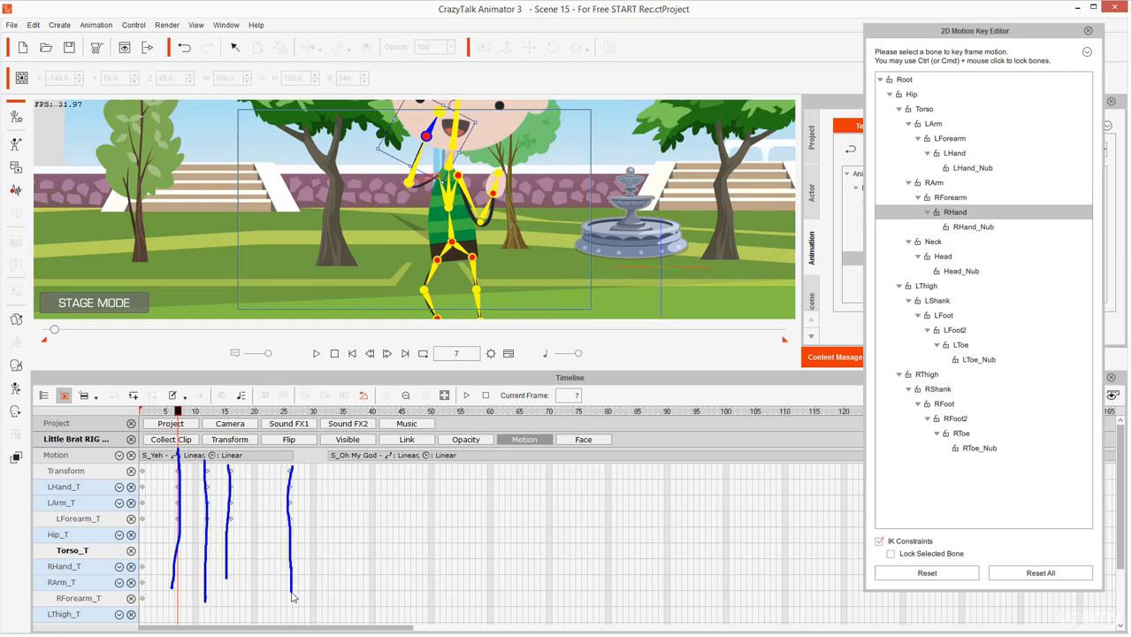
key("Escape")
left_click_drag(433, 138, 374, 174)
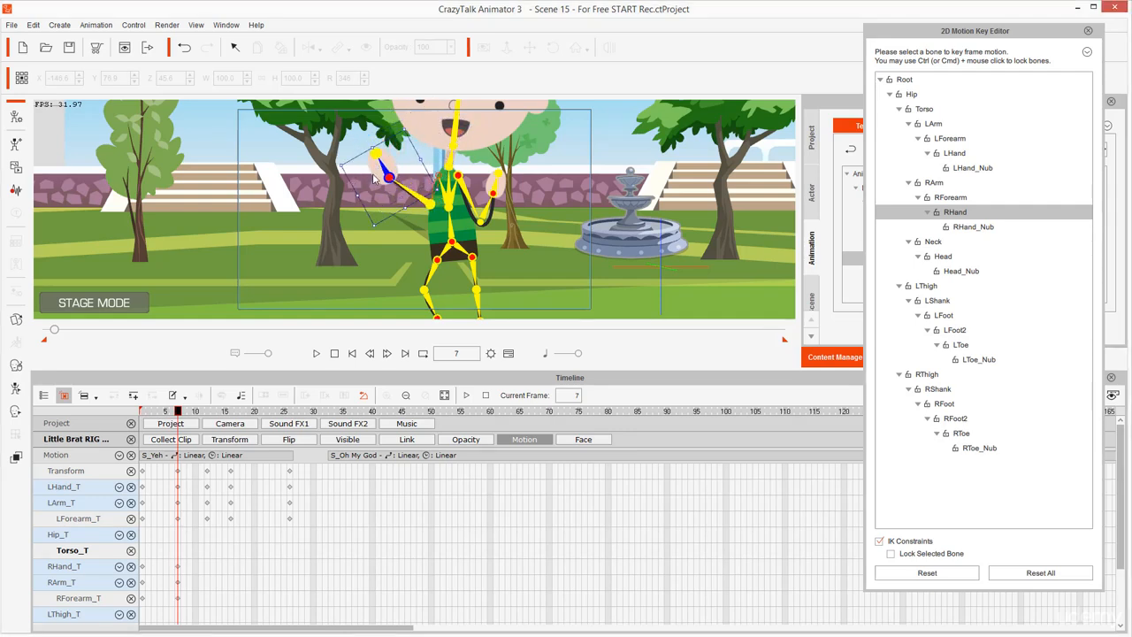
- Raise the right hand in front of the shoulder at frame 12 and lift it a little higher at frame 7
left_click(208, 413)
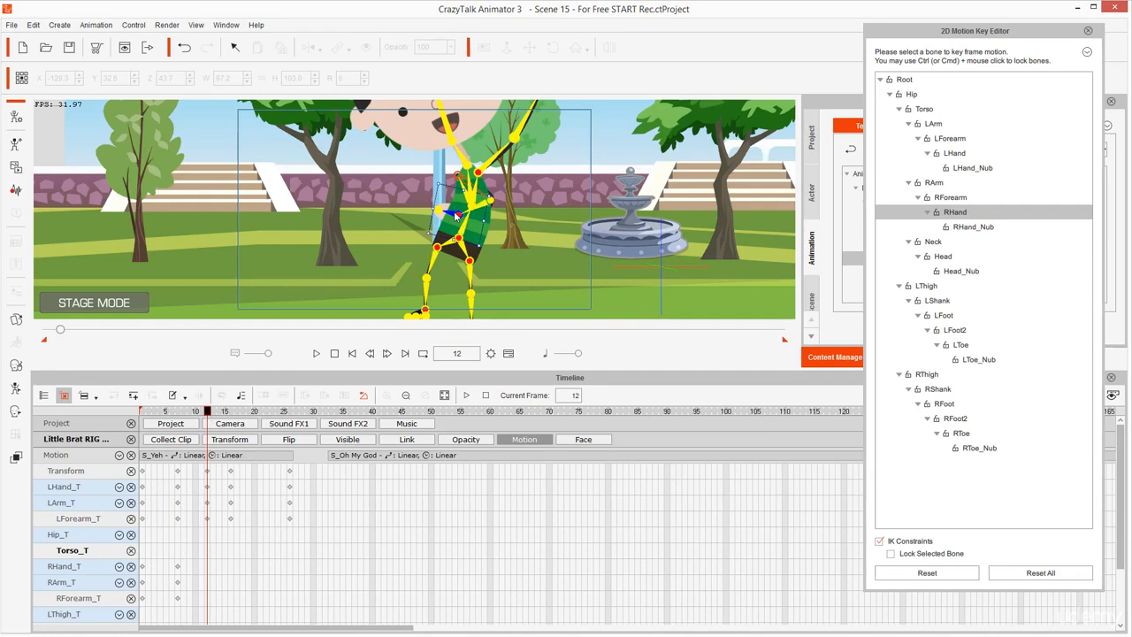
left_click_drag(454, 214, 447, 171)
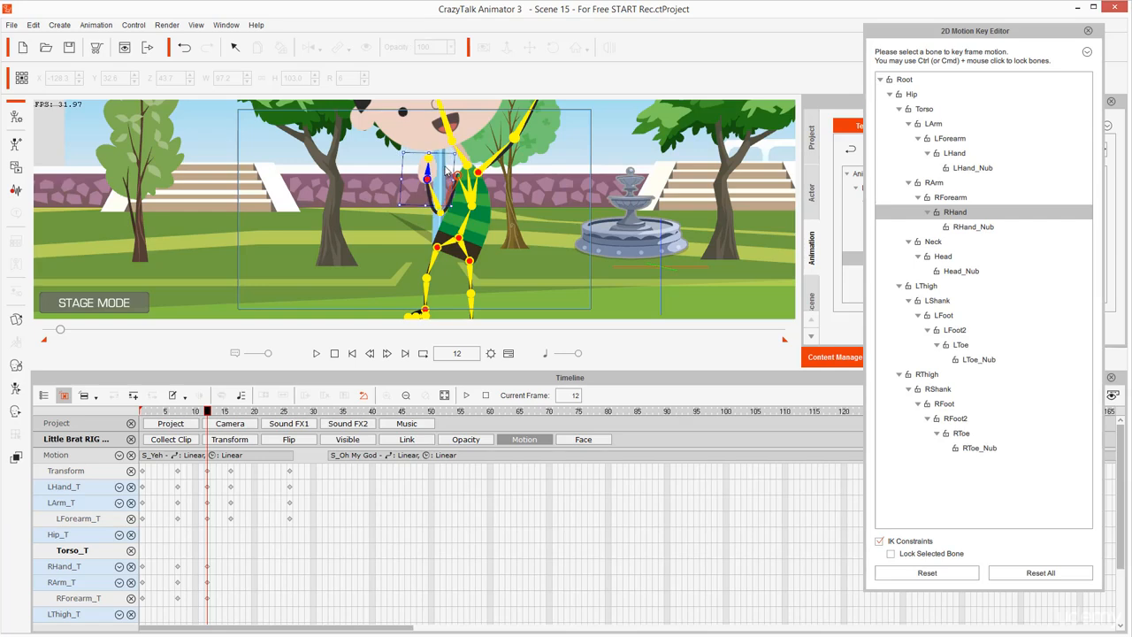
left_click_drag(203, 415, 179, 399)
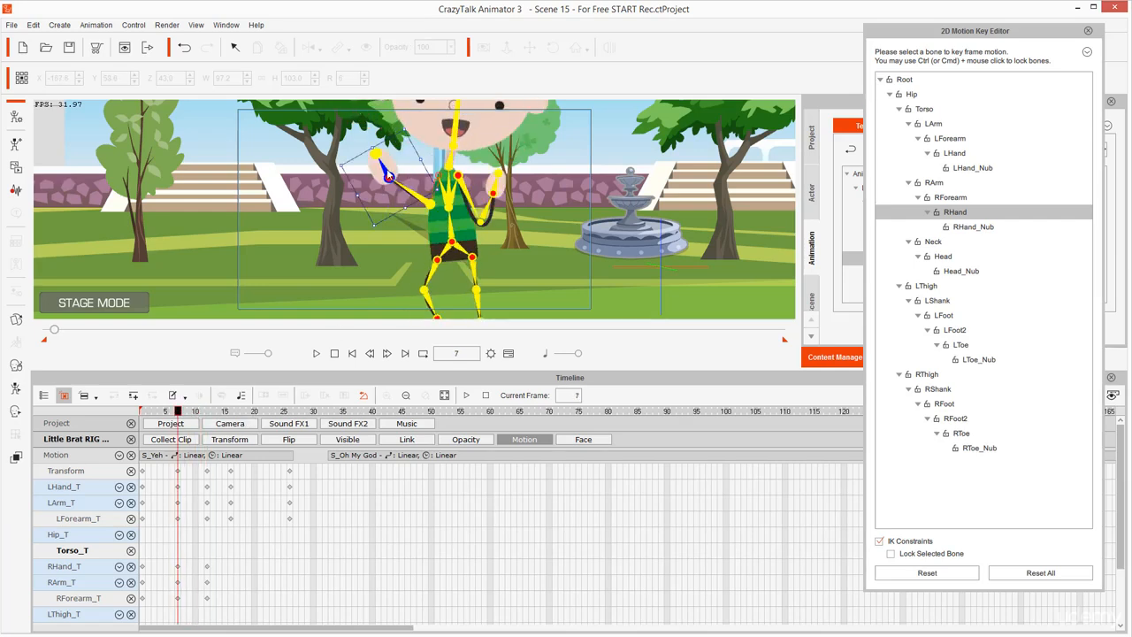
left_click_drag(390, 175, 375, 148)
- Nudge the right hand slightly outward at frame 16 and lower it closer to the body at frame 26
left_click_drag(168, 419, 231, 407)
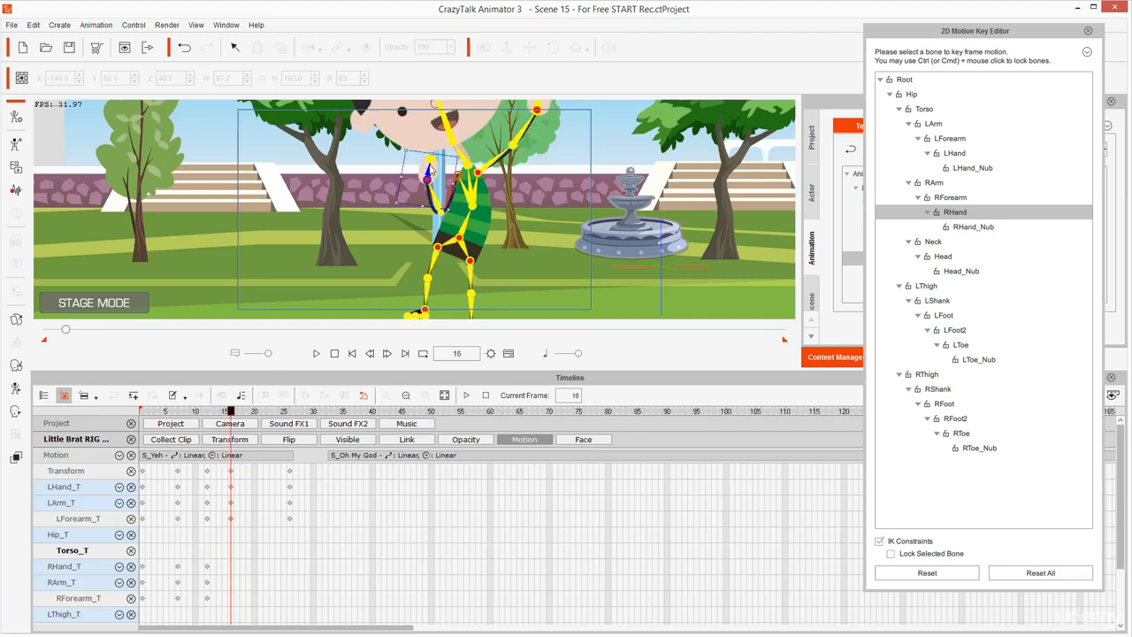
left_click_drag(429, 177, 426, 181)
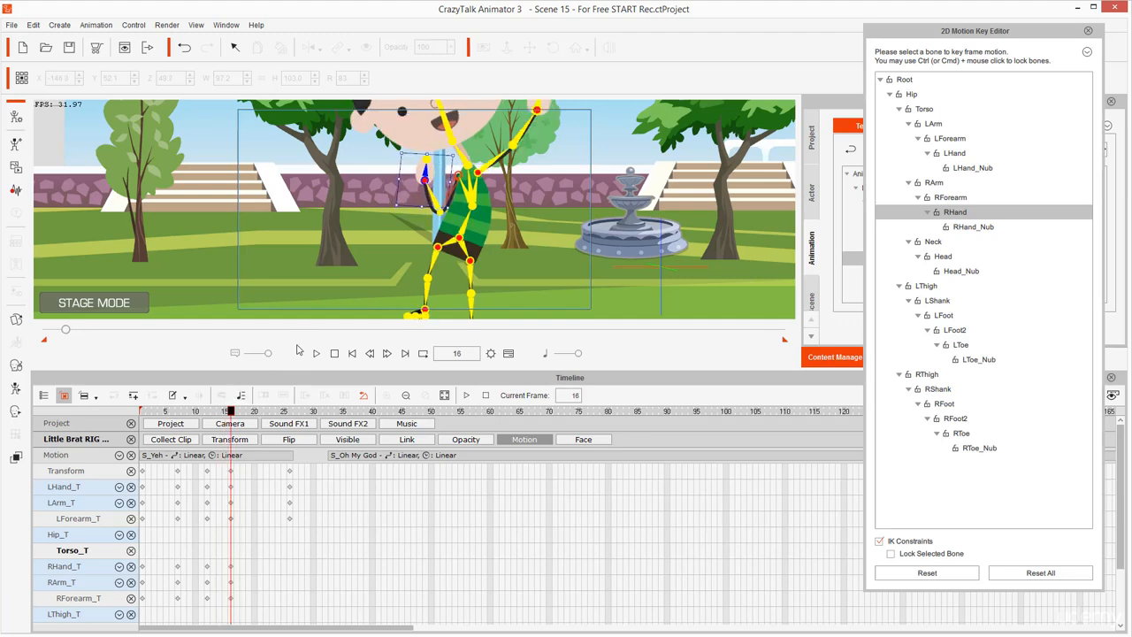
left_click_drag(254, 414, 289, 419)
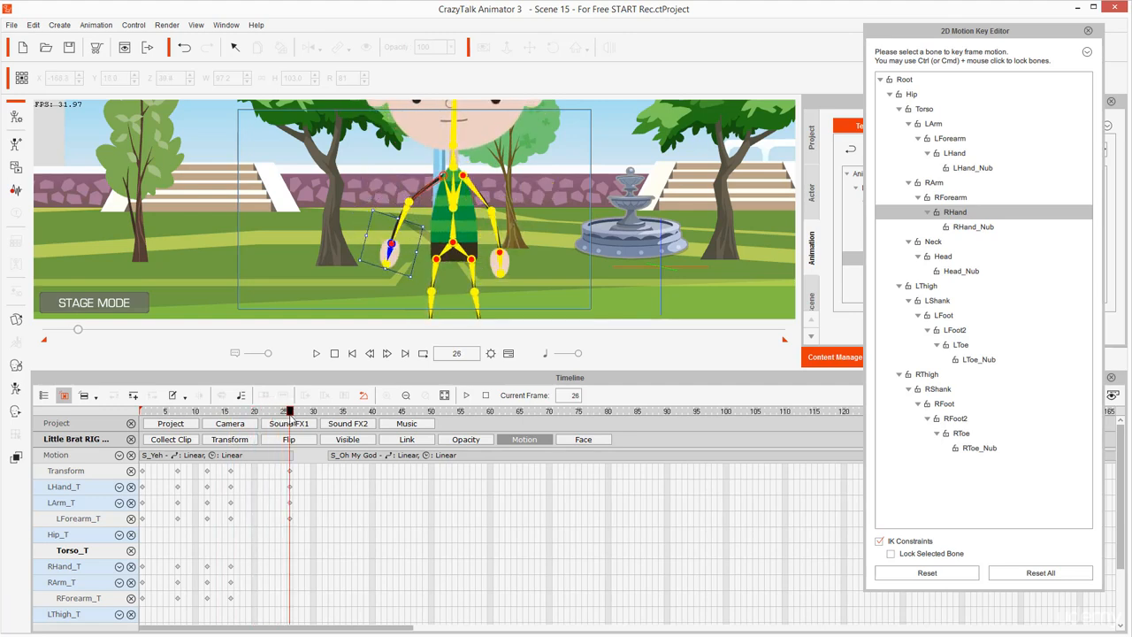
left_click_drag(393, 254, 419, 275)
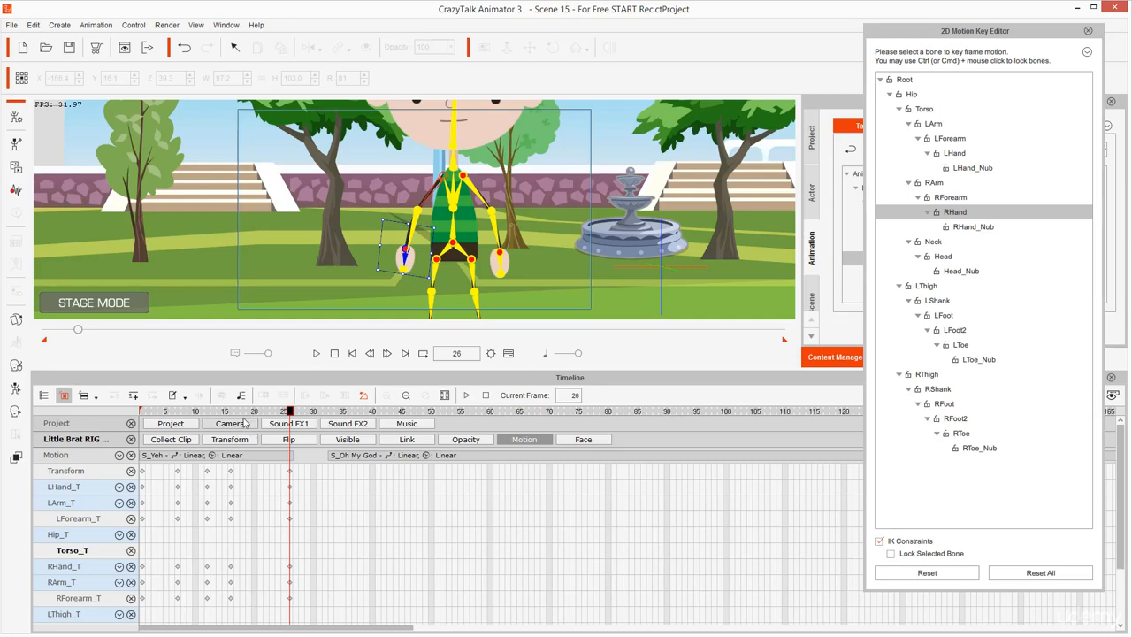
- Play back the animation with the whole character in view to review the arm motion, and close the 2D Motion Key Editor
key("space")
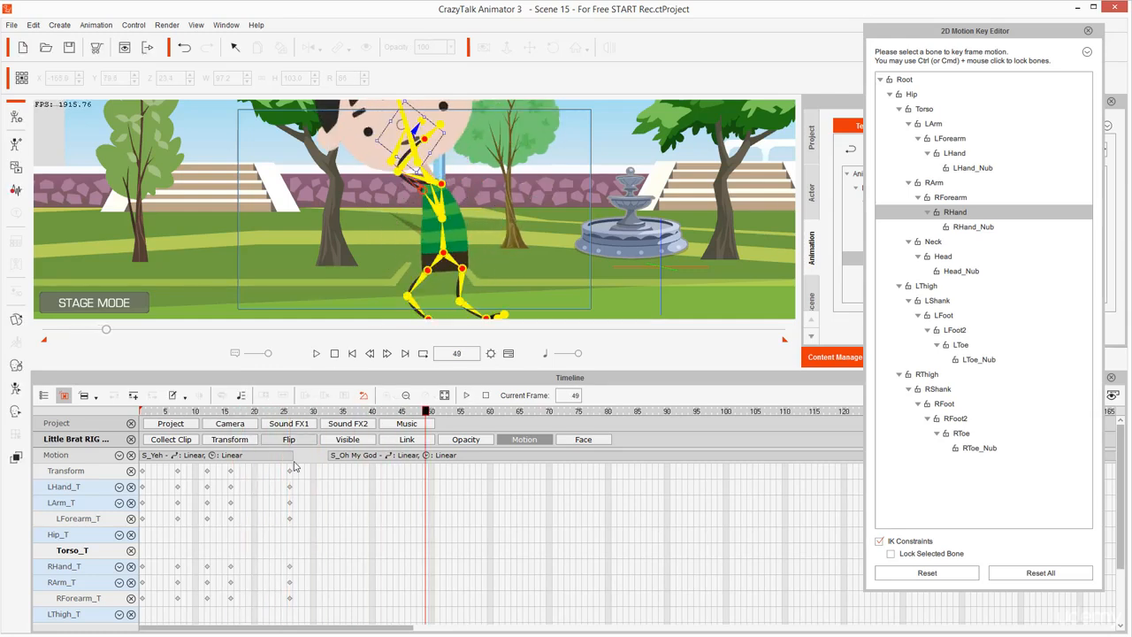
key("space")
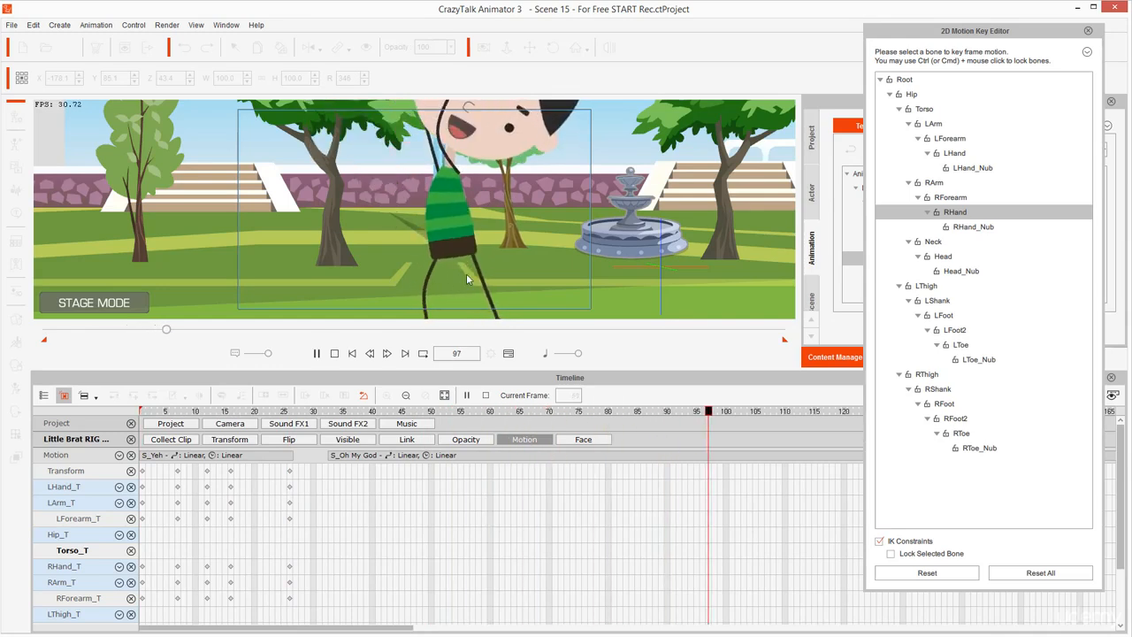
key("space")
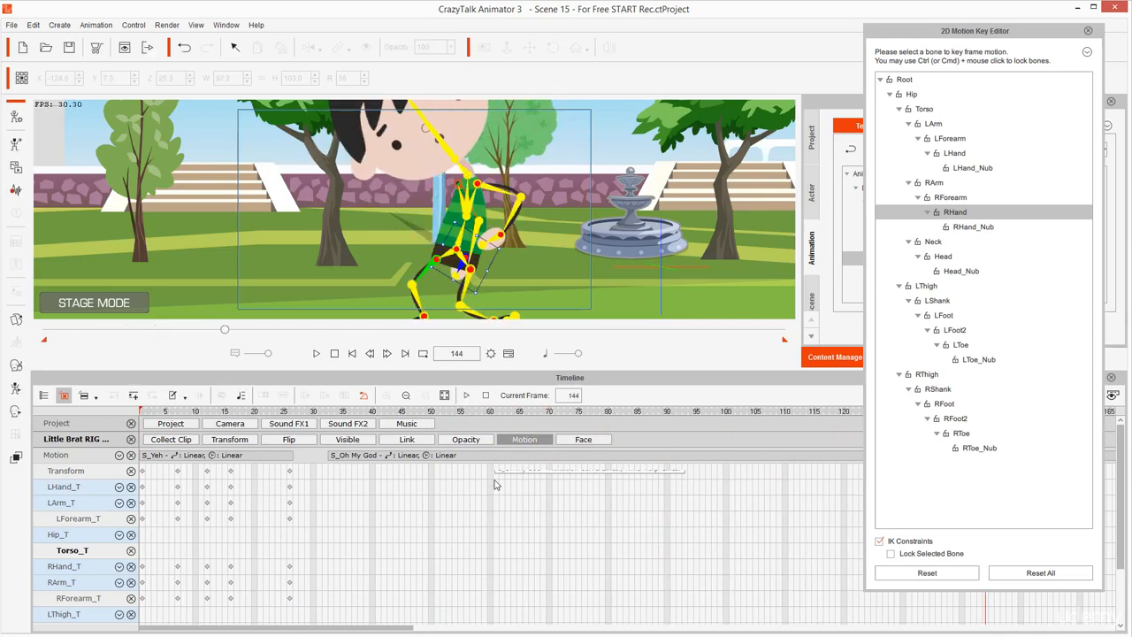
scroll(541, 192, "down", 5)
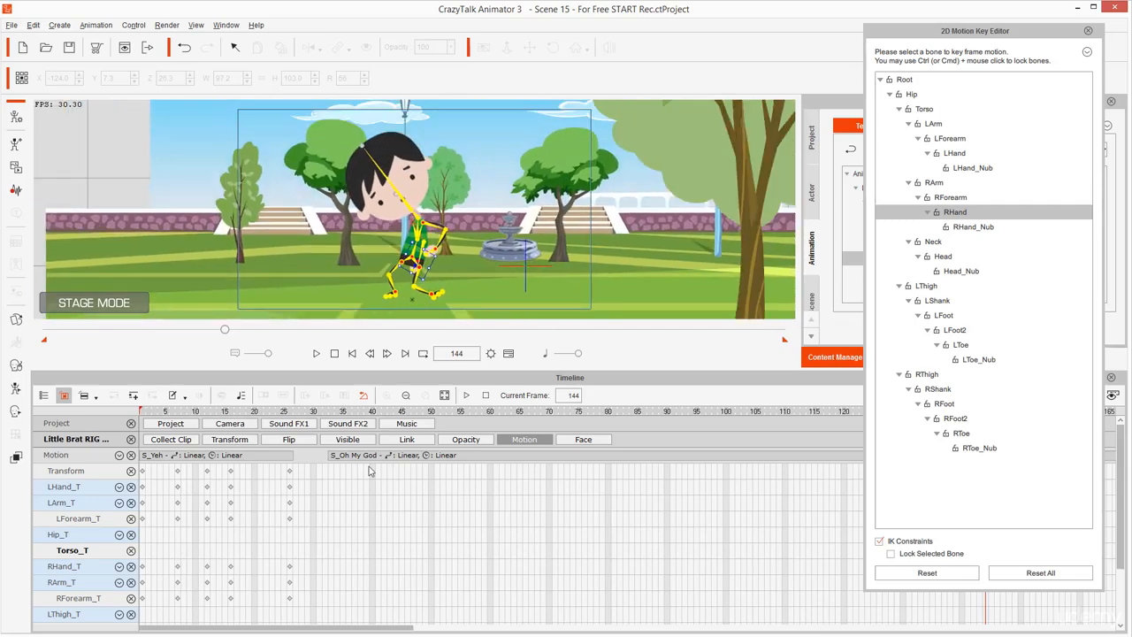
left_click(292, 411)
key("space")
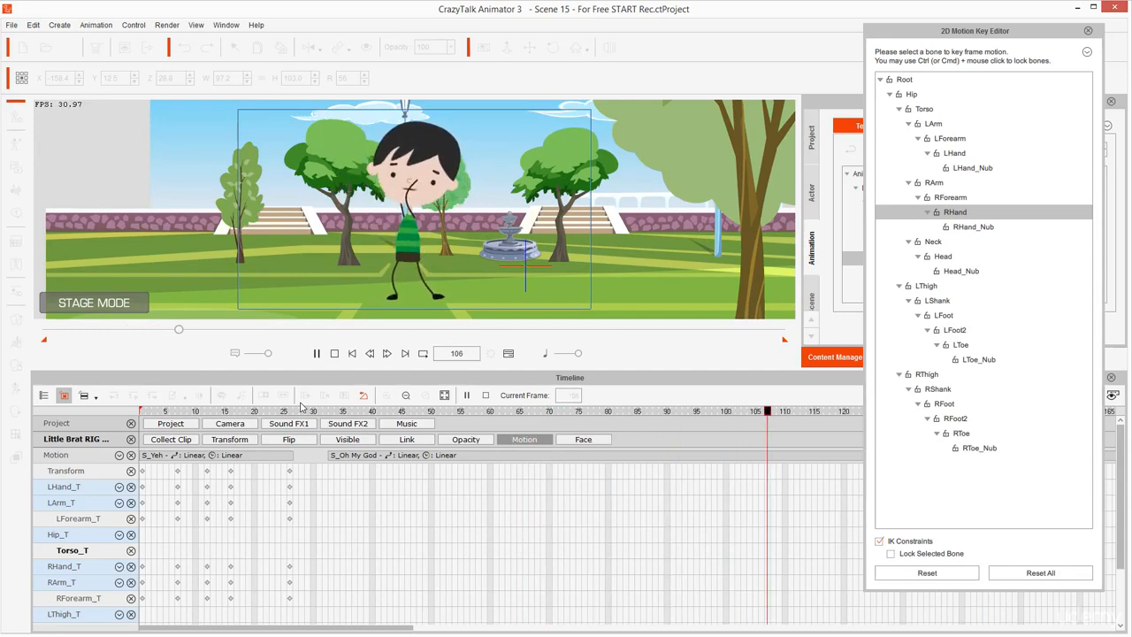
key("space")
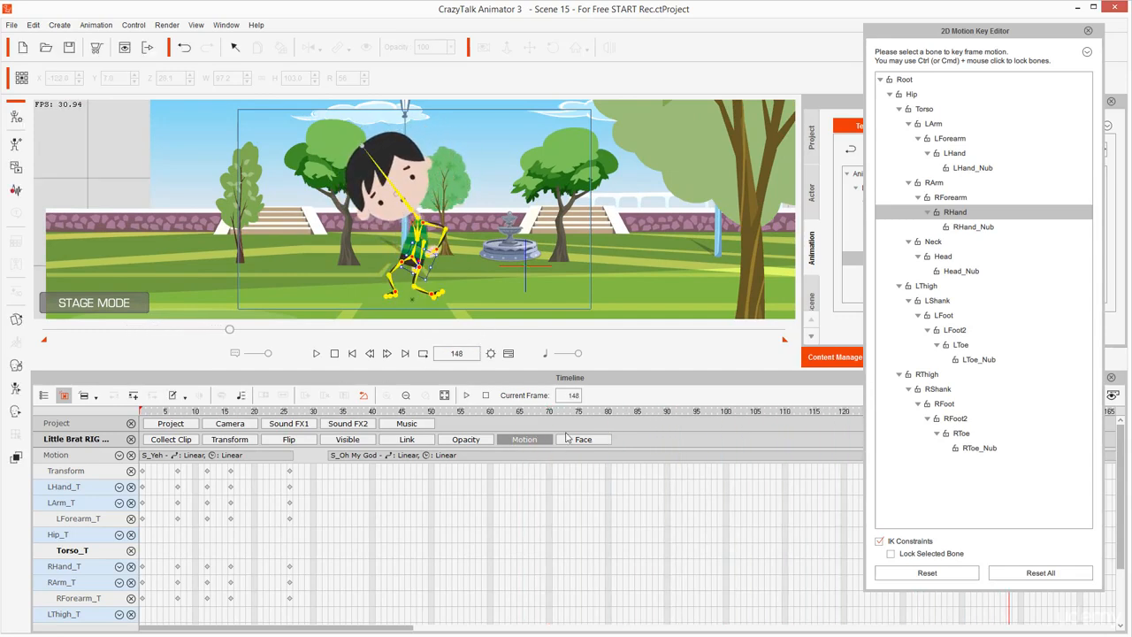
left_click(1088, 32)
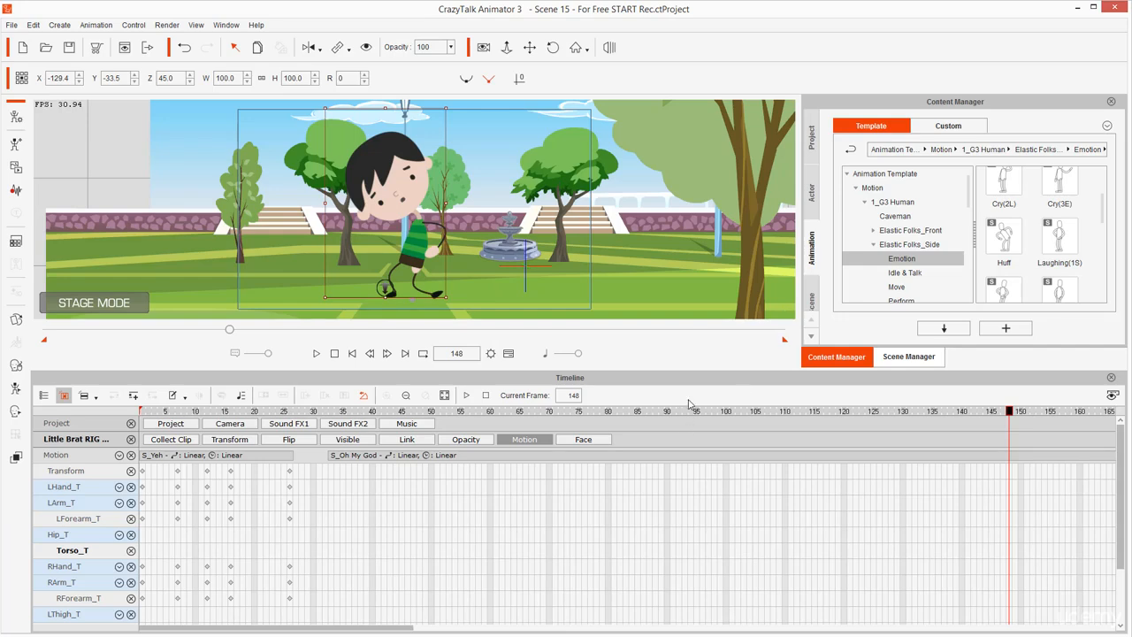
- Open the 2D Motion Key Editor at frame 117, select the RHand bone and key the right hand with a slight upward nudge
left_click_drag(689, 404, 868, 434)
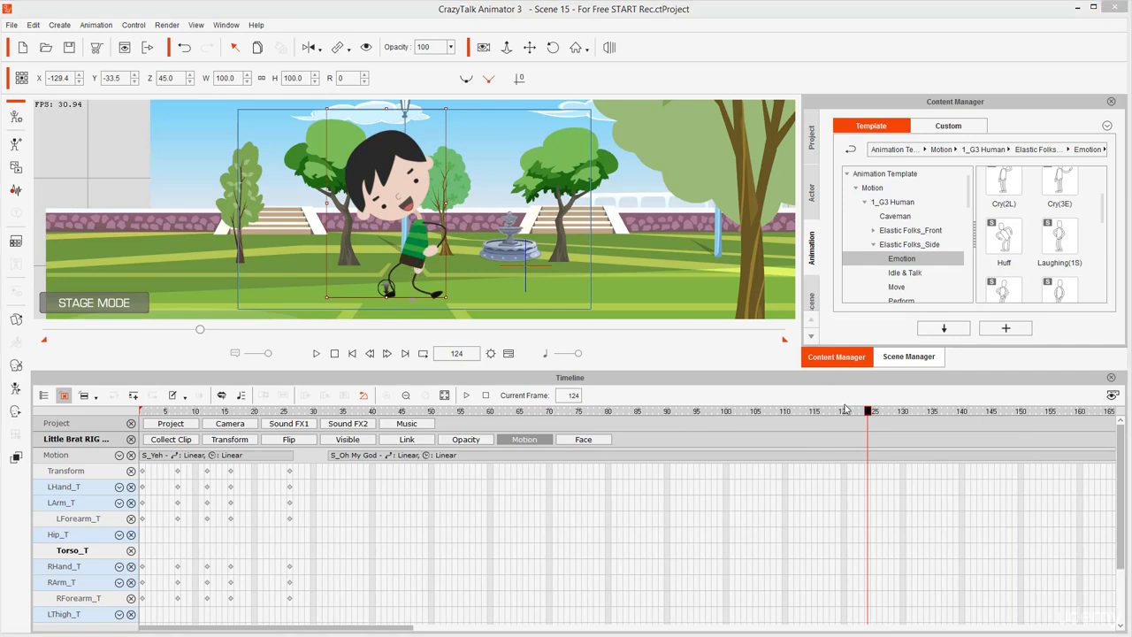
mouse_move(847, 411)
left_mouse_down()
mouse_move(800, 421)
mouse_move(837, 422)
mouse_move(828, 417)
left_mouse_up()
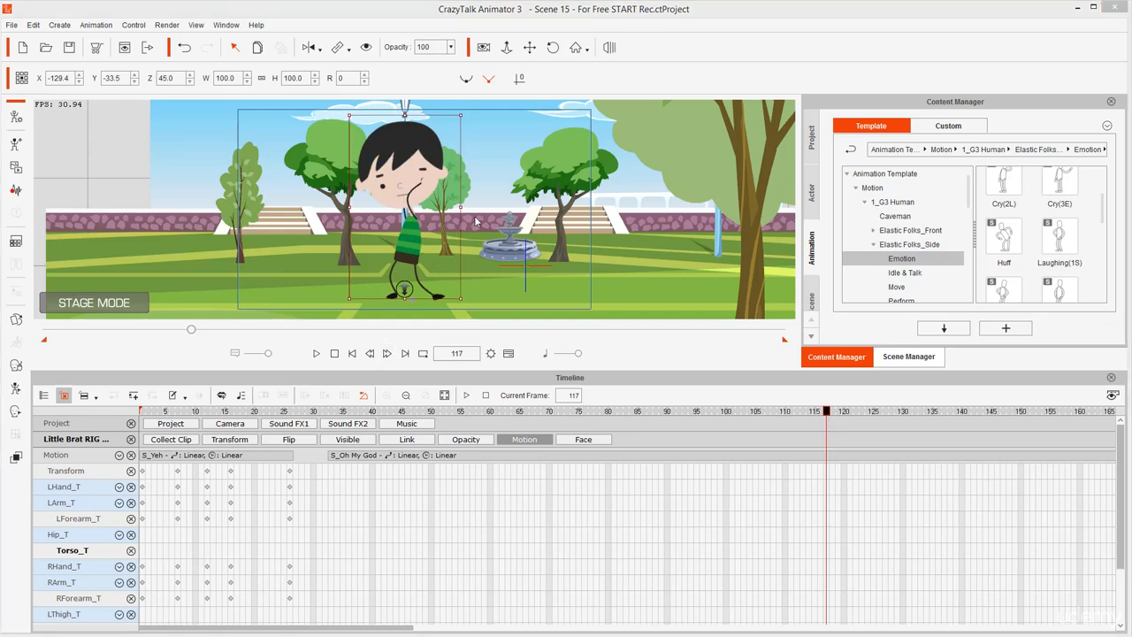
key("k")
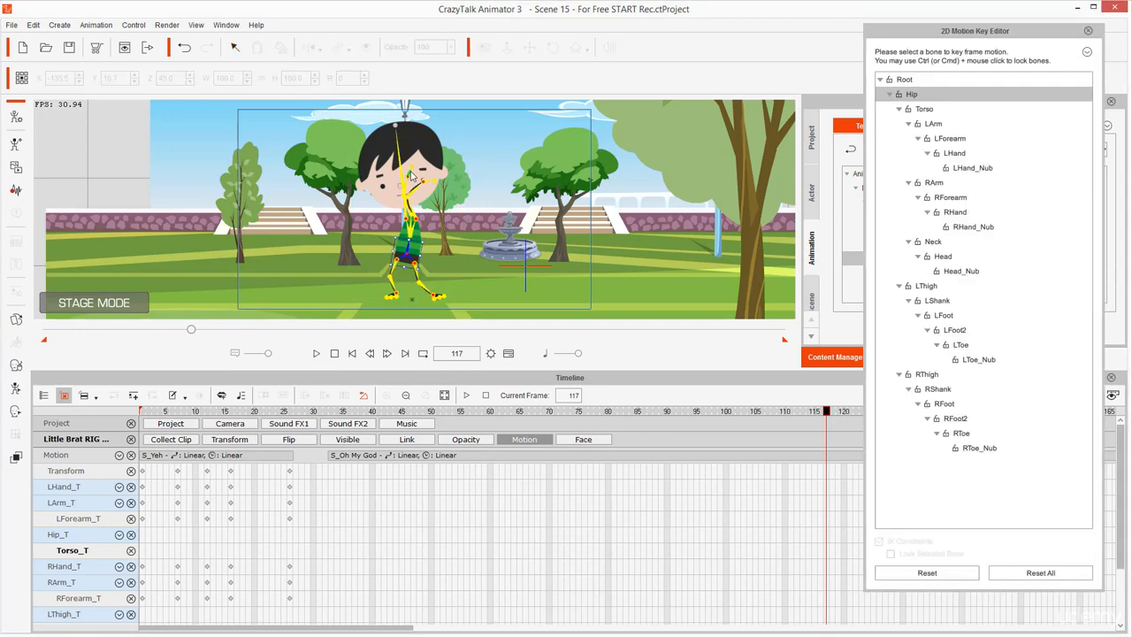
left_click(412, 175)
scroll(431, 221, "up", 2)
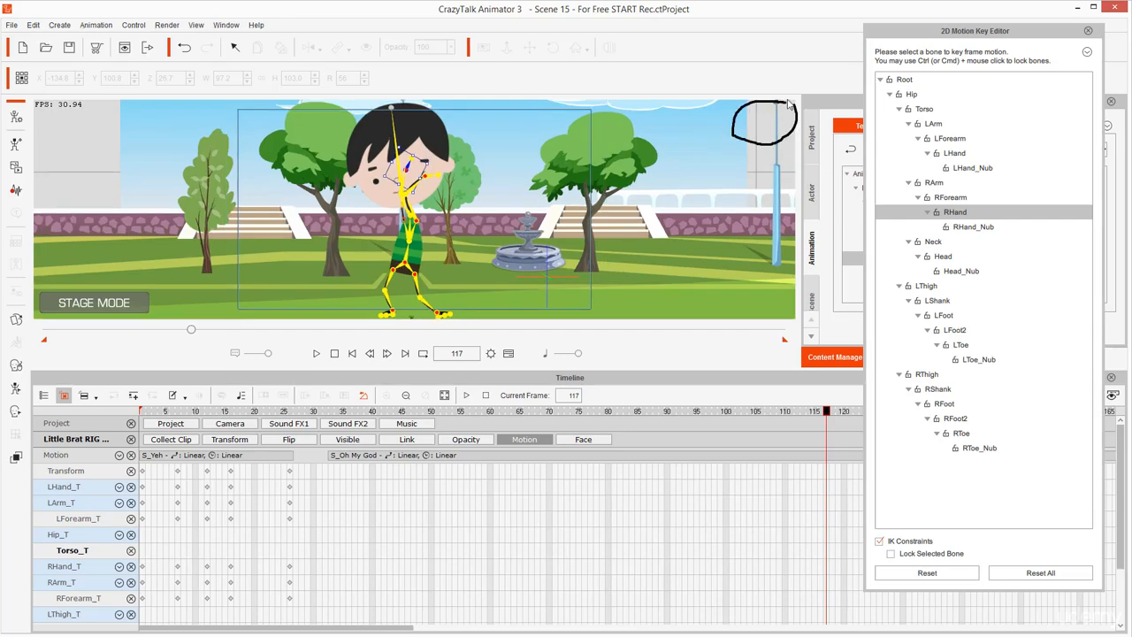
scroll(412, 227, "up", 3)
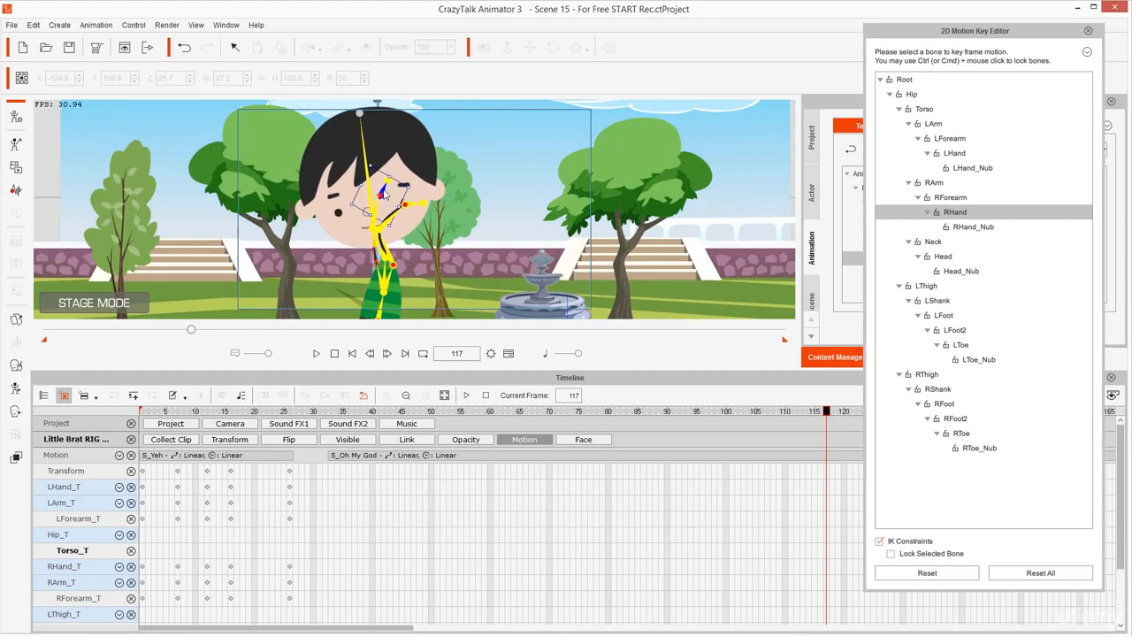
left_click_drag(384, 193, 383, 186)
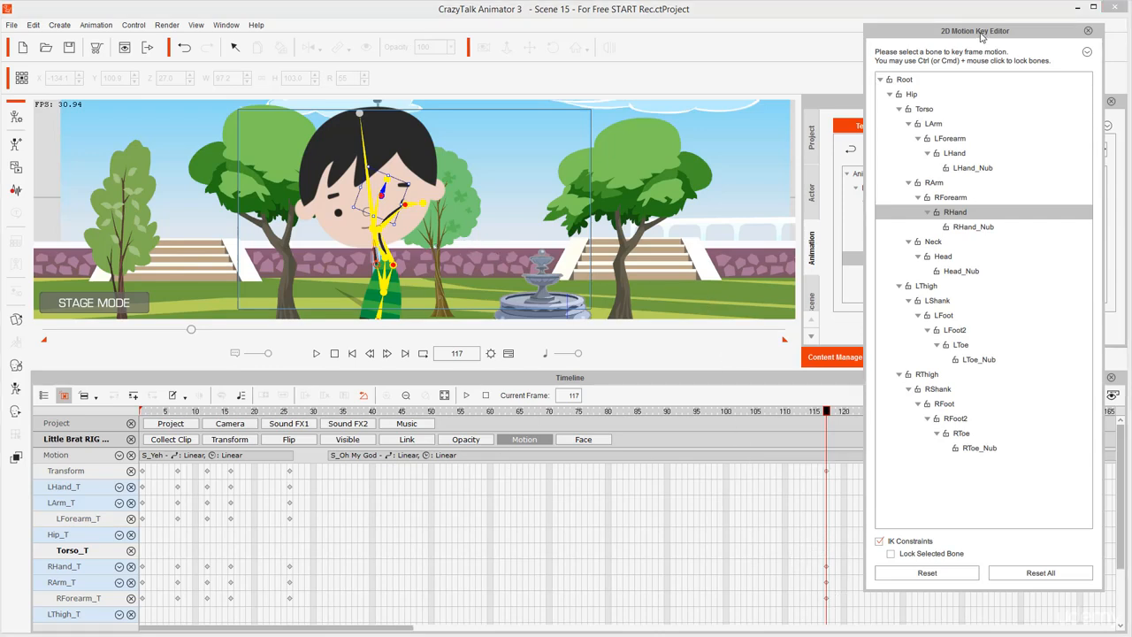
- Move the 2D Motion Key Editor off the timeline's later frames and bring the right hand up in front of the torso at frame 124
left_click_drag(980, 35, 686, 34)
left_click_drag(825, 411, 871, 421)
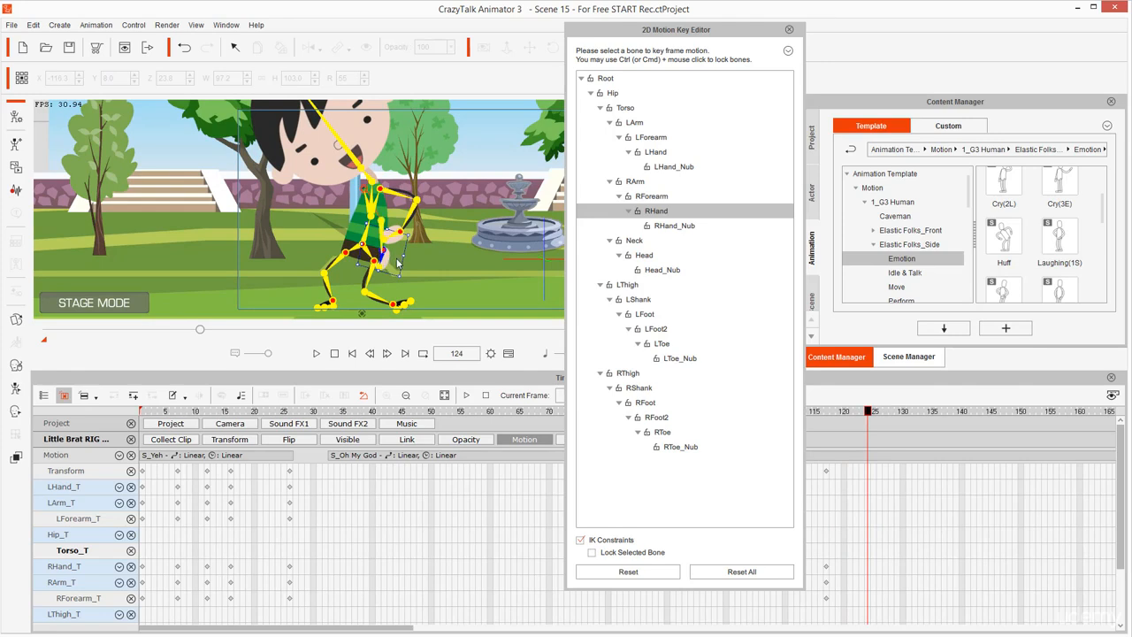
left_click_drag(397, 263, 301, 228)
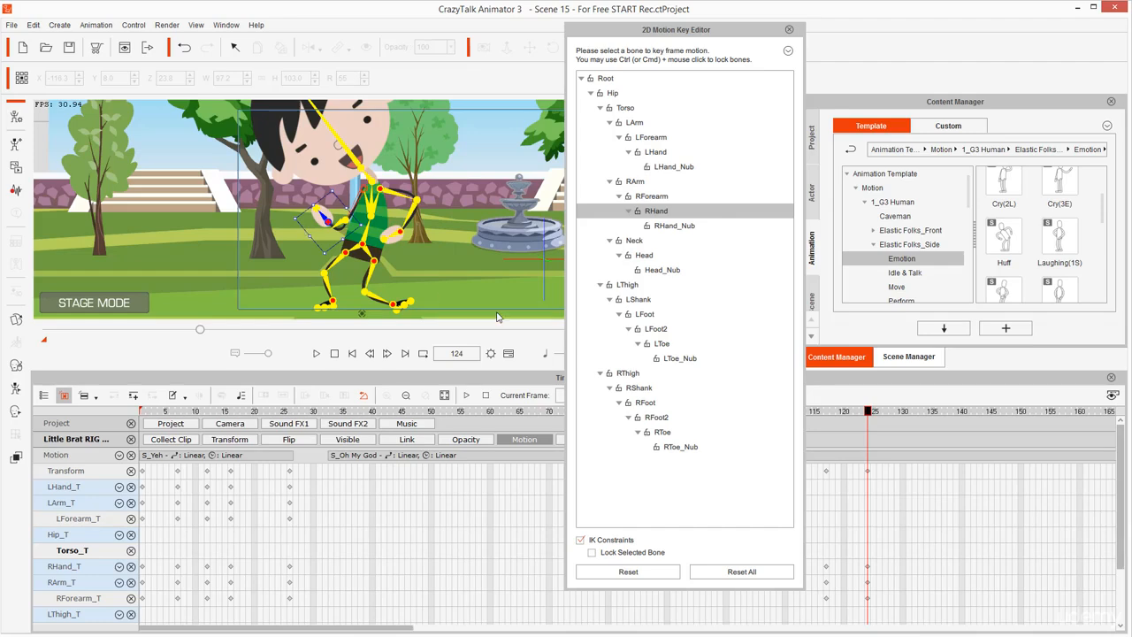
- Scrub to frame 151 and play the motion from about frame 116 to check the right hand's movement
left_click_drag(828, 414, 1026, 414)
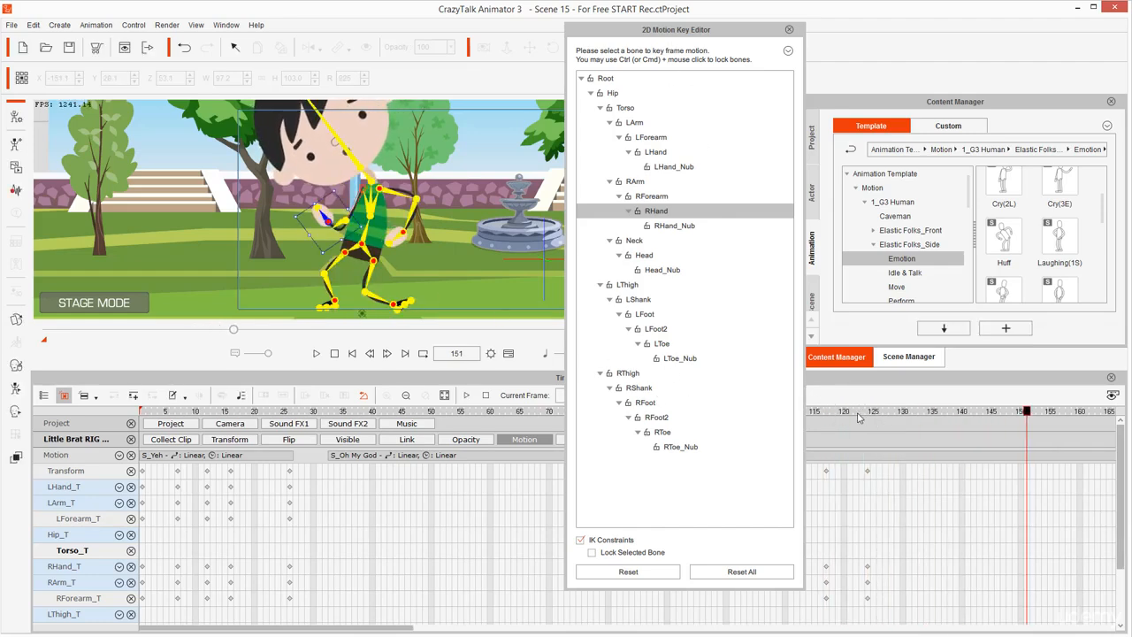
left_click(821, 414)
key("space")
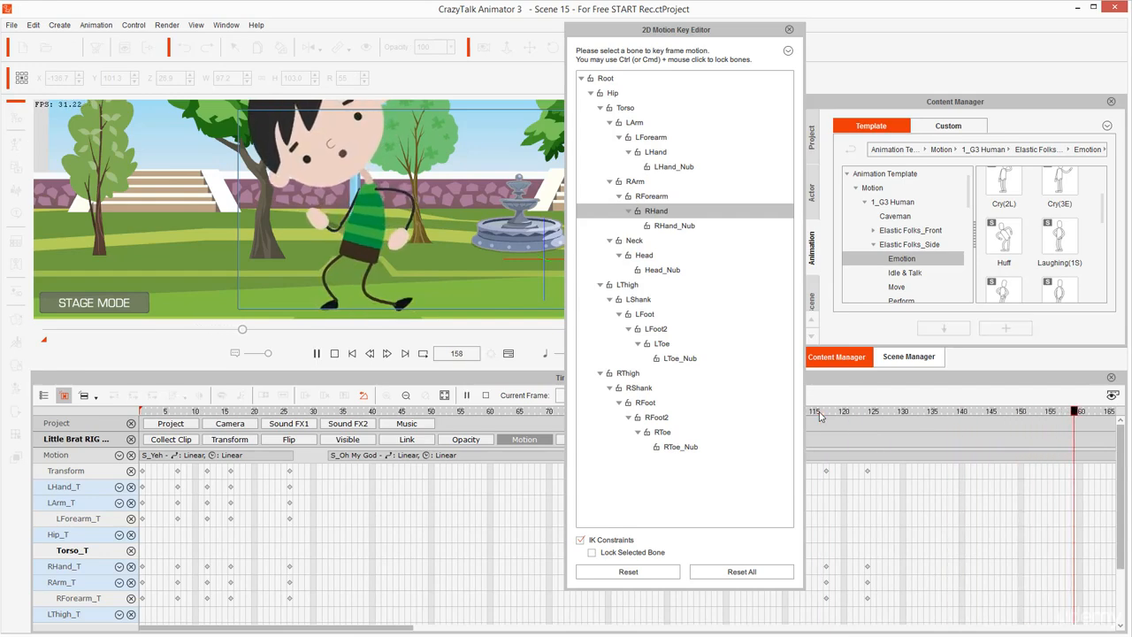
key("space")
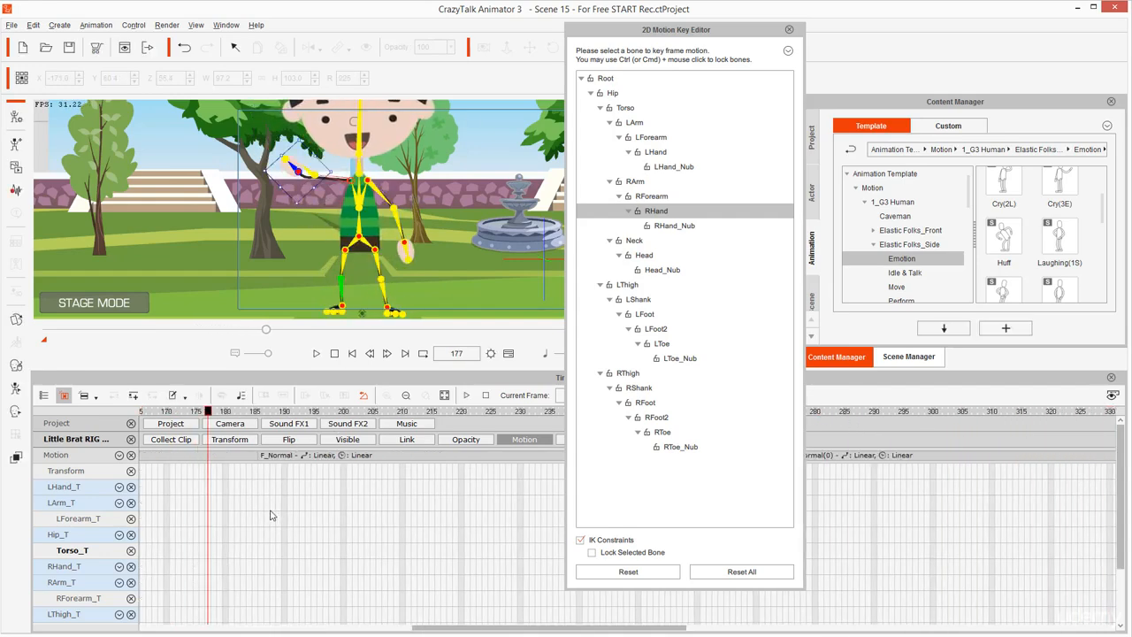
- Key the right hand with a slight nudge at frame 149 and lower it beside the hip at frame 186
left_click_drag(274, 516, 470, 515)
left_click_drag(403, 412, 237, 393)
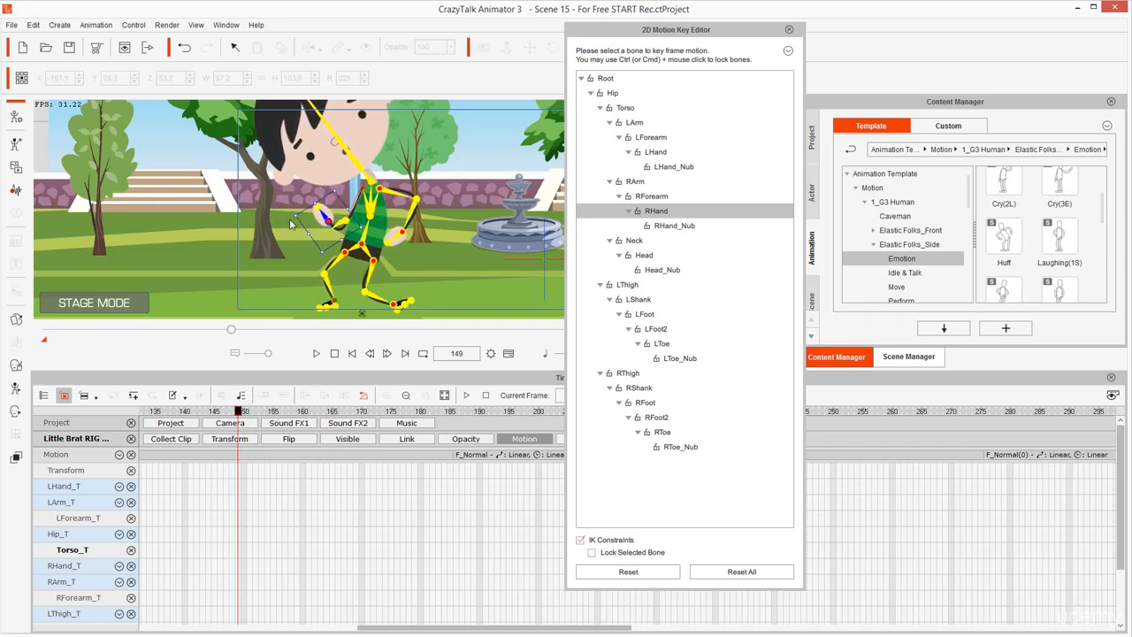
left_click_drag(321, 216, 325, 211)
left_click_drag(242, 412, 459, 427)
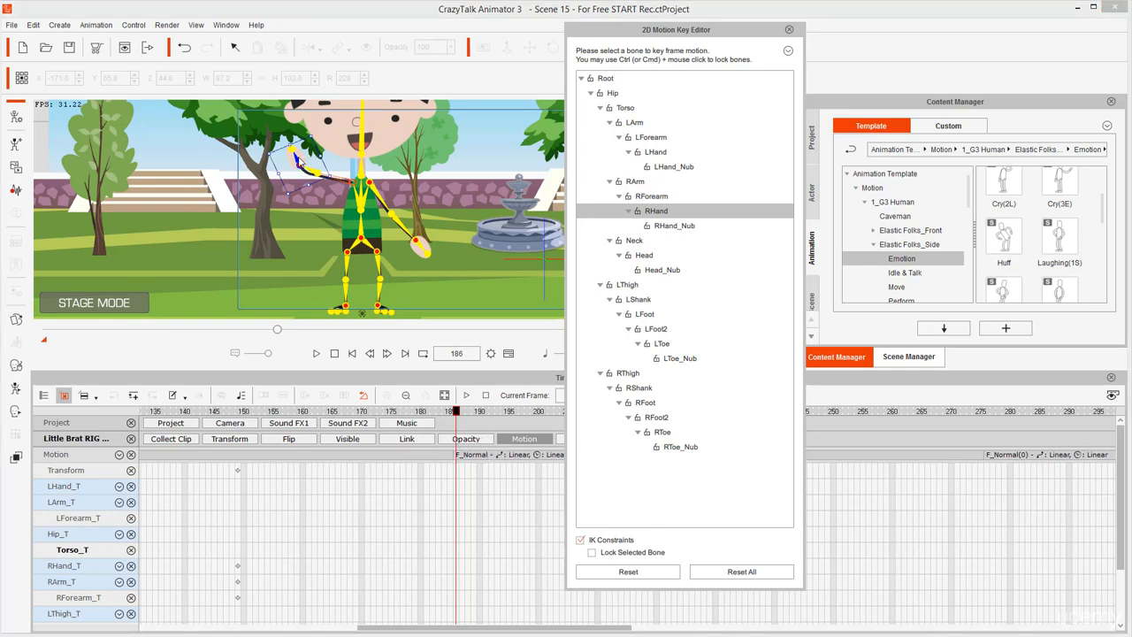
left_click_drag(298, 162, 335, 252)
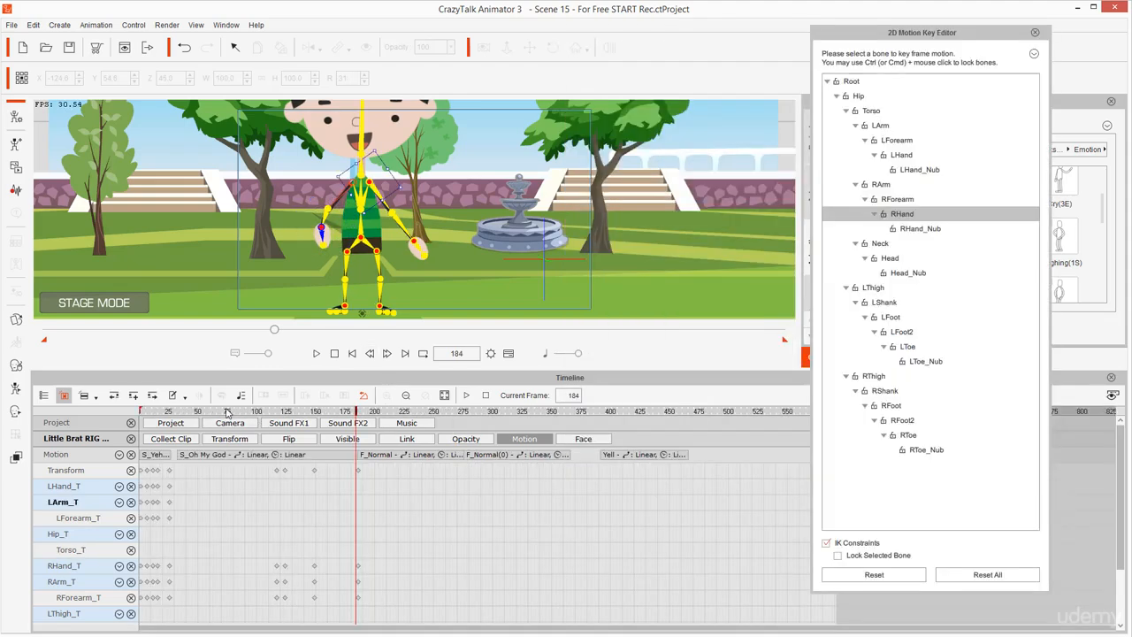
- Play back the remaining motion clips and examine both arms in the F_Normal clip at frame 228
left_click(227, 413)
key("space")
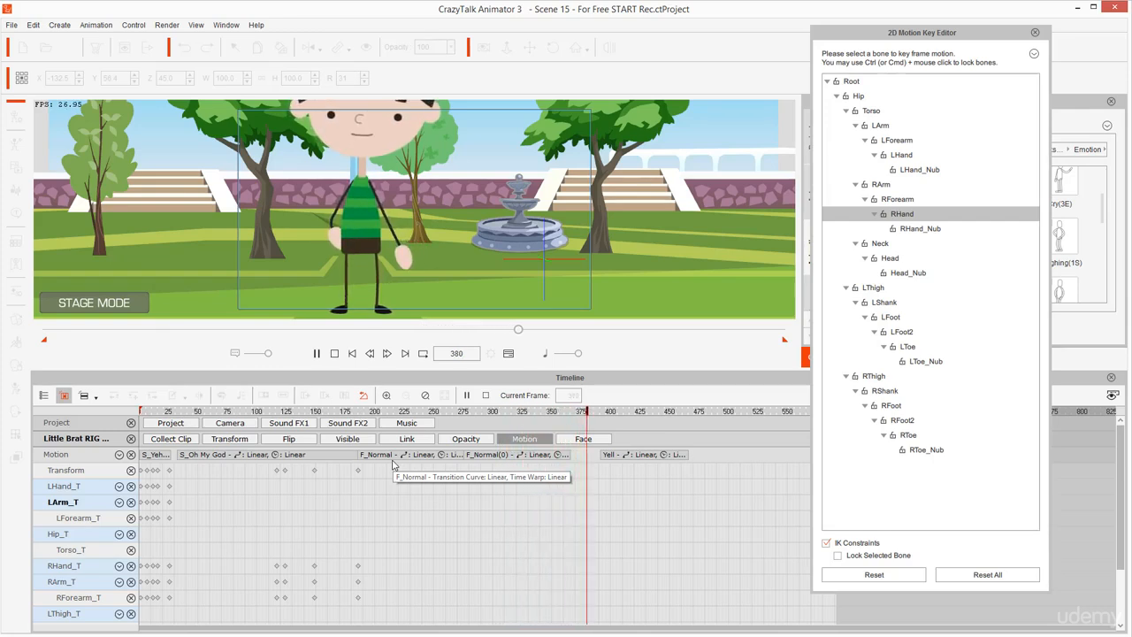
key("space")
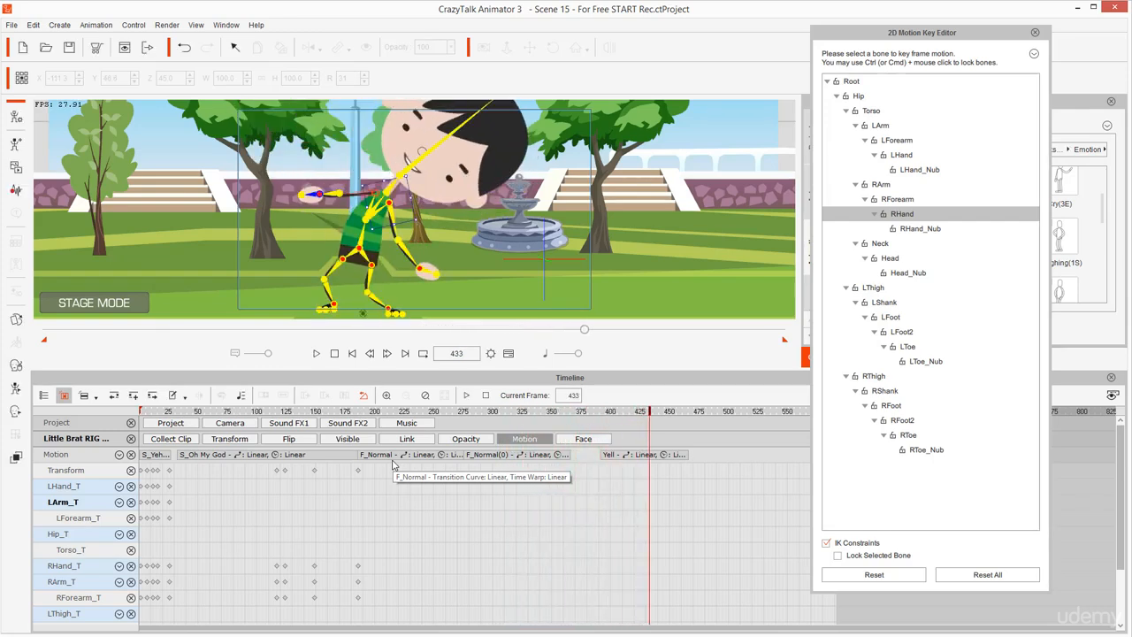
left_click_drag(615, 419, 408, 416)
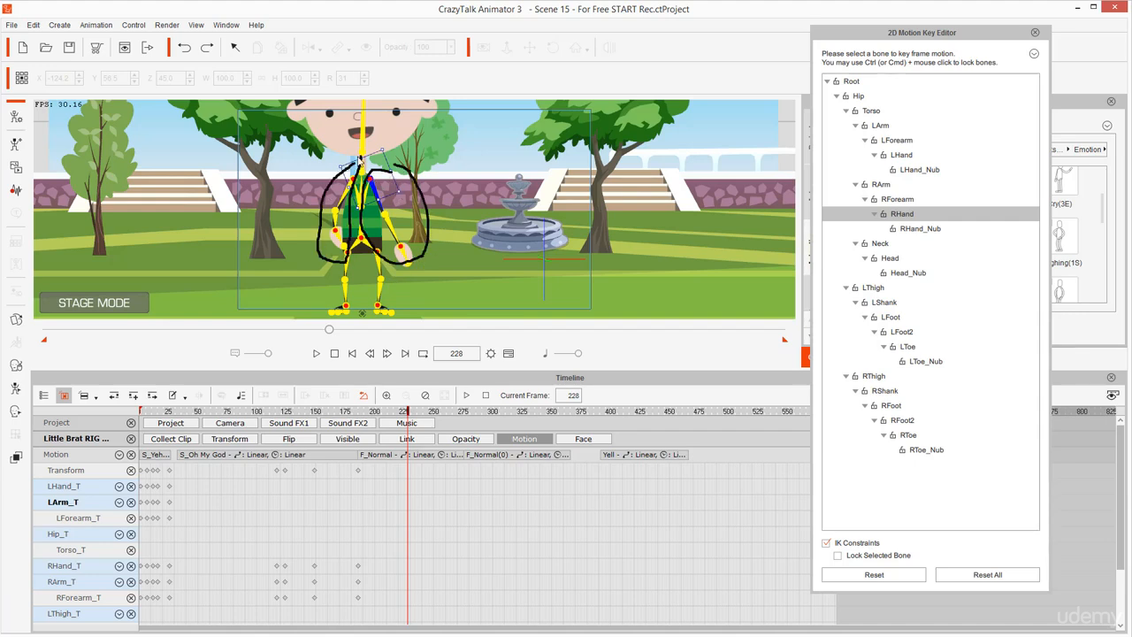
key("Escape")
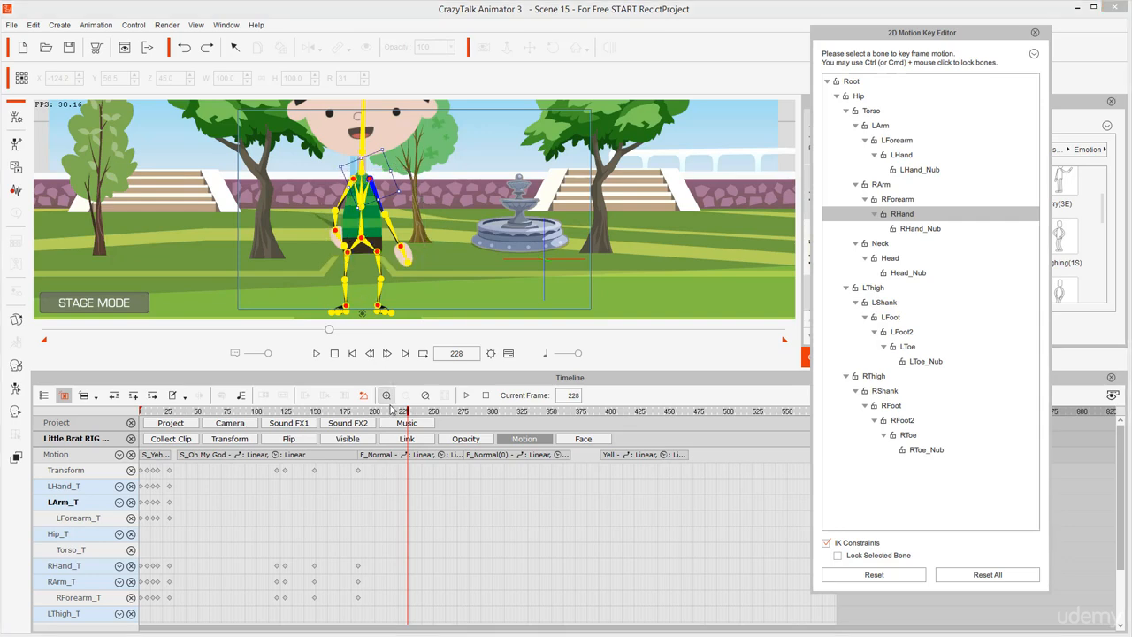
- Copy the character's transform and arm keys from frame 1 and paste them at frame 186, where the F_Normal clip starts
left_click_drag(360, 416, 137, 453)
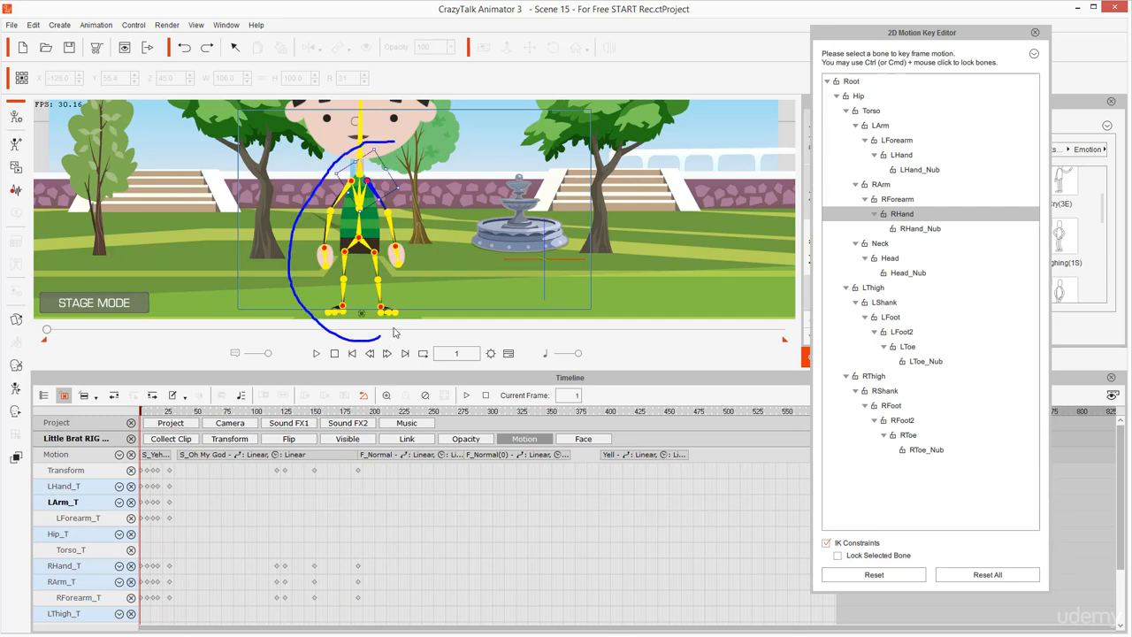
mouse_move(395, 332)
left_mouse_down()
mouse_move(414, 144)
mouse_move(352, 152)
left_mouse_up()
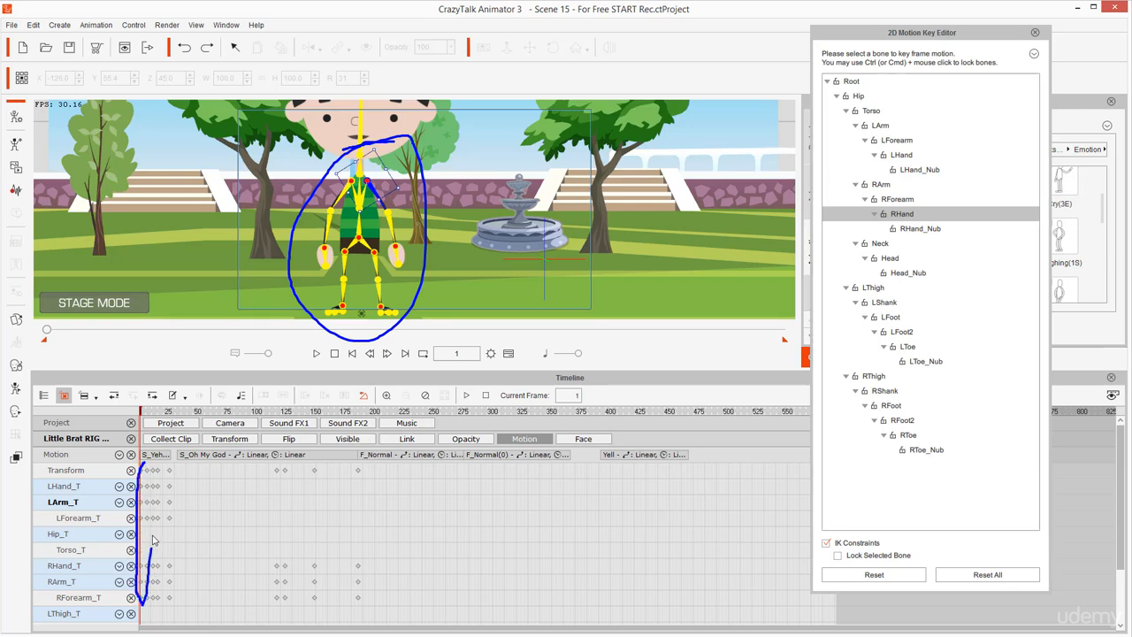
left_click(146, 472)
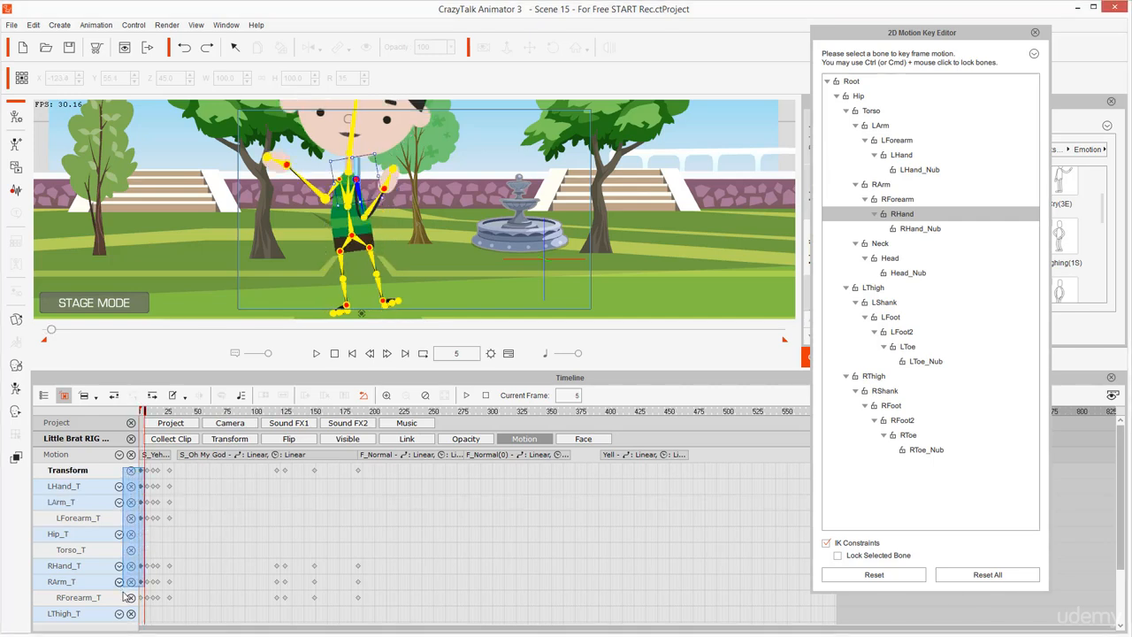
left_click(347, 475)
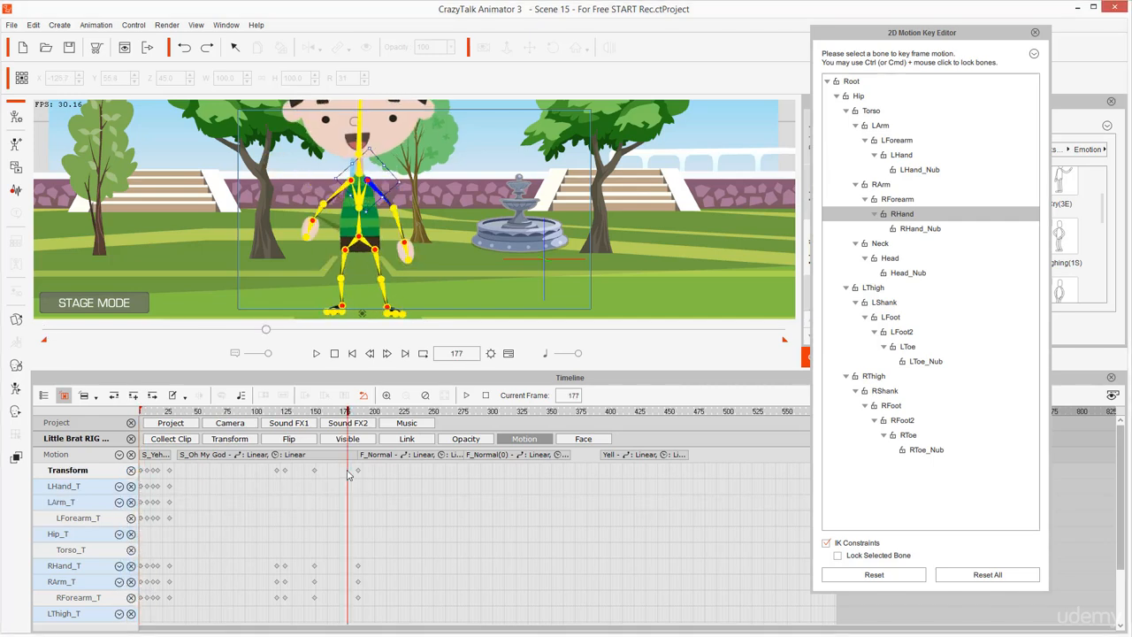
scroll(350, 478, "up", 3)
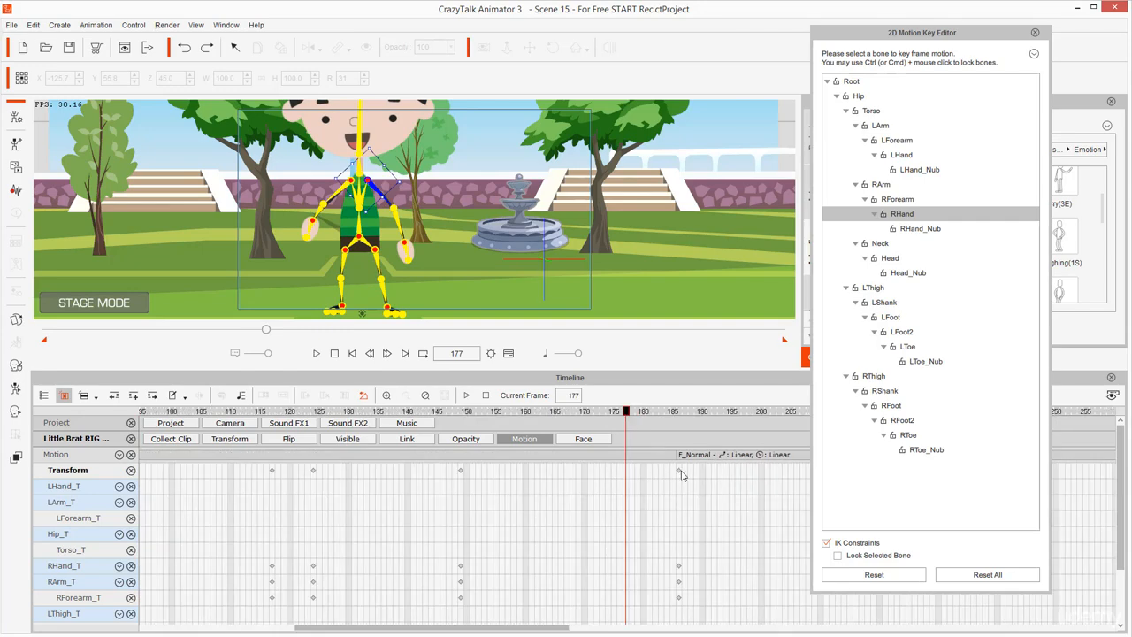
left_click(679, 478)
key("ctrl+v")
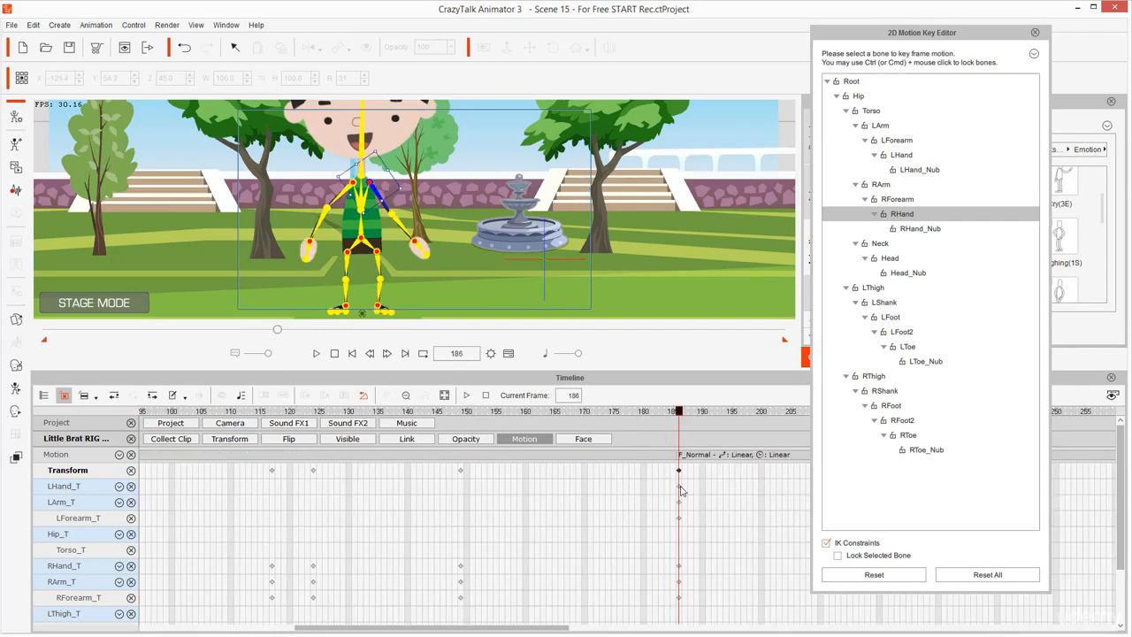
- Review both hands between frames 178 and 186, and key the left hand with a slight nudge at frame 124
left_click(632, 501)
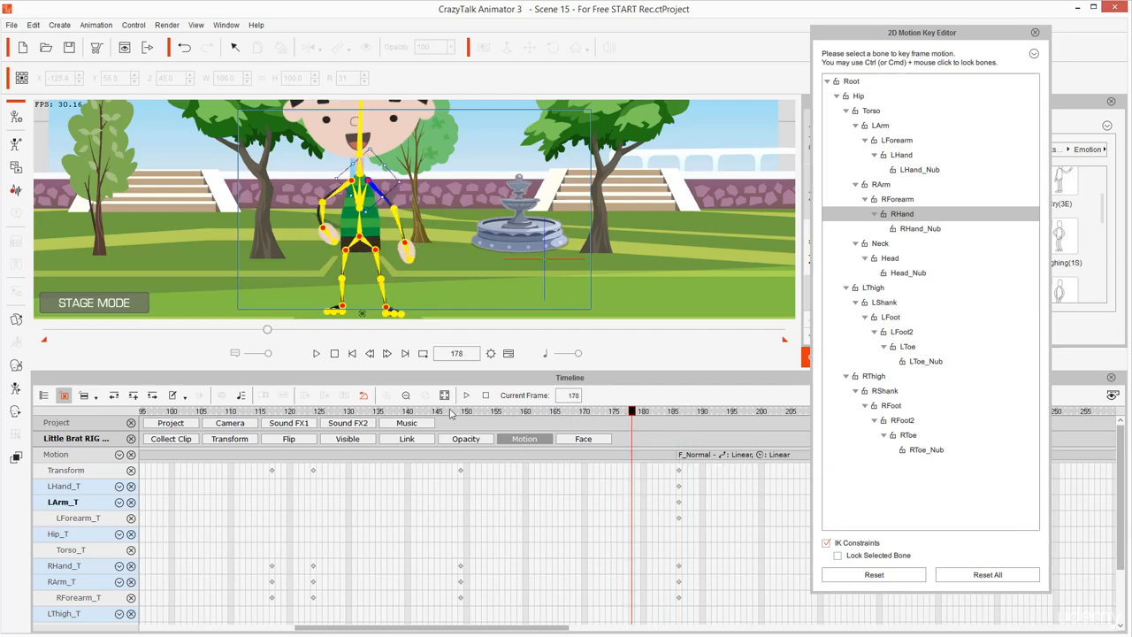
left_click_drag(451, 414, 681, 446)
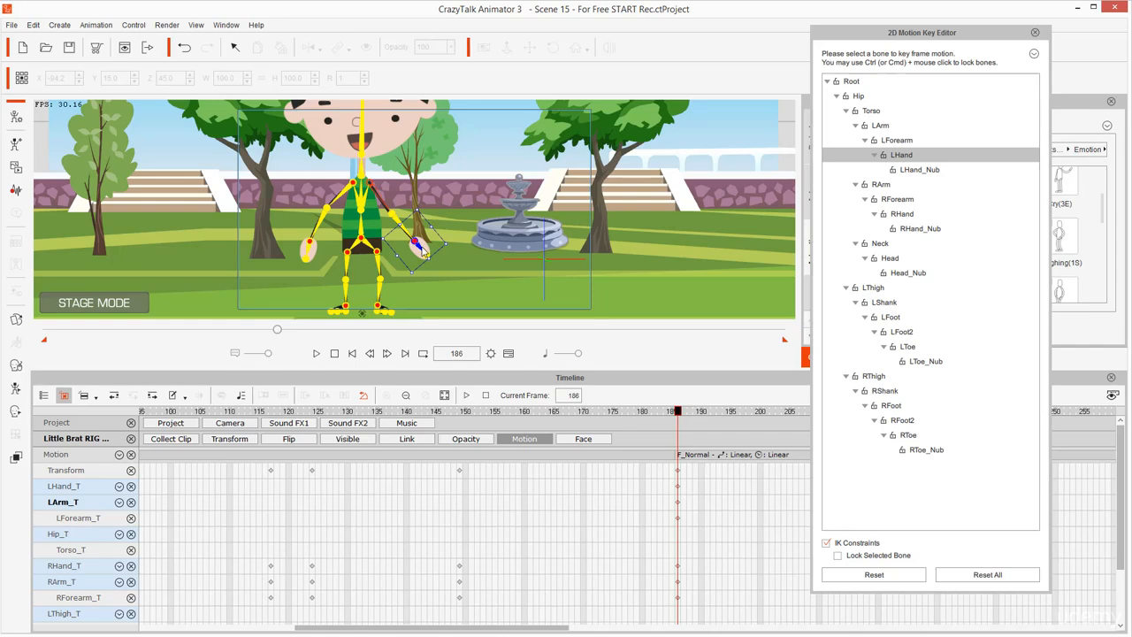
left_click_drag(652, 416, 342, 412)
left_click_drag(323, 329, 312, 386)
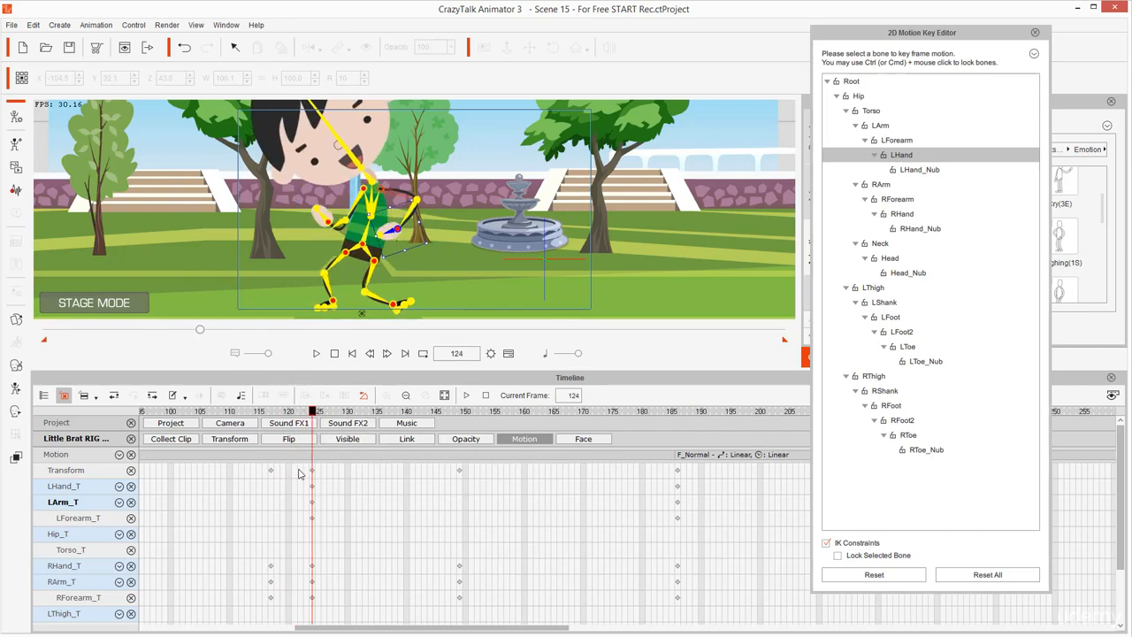
- Copy the character's transform and arm keys from frame 124, paste them at frame 149, and play back the motion
left_click_drag(299, 469, 334, 608)
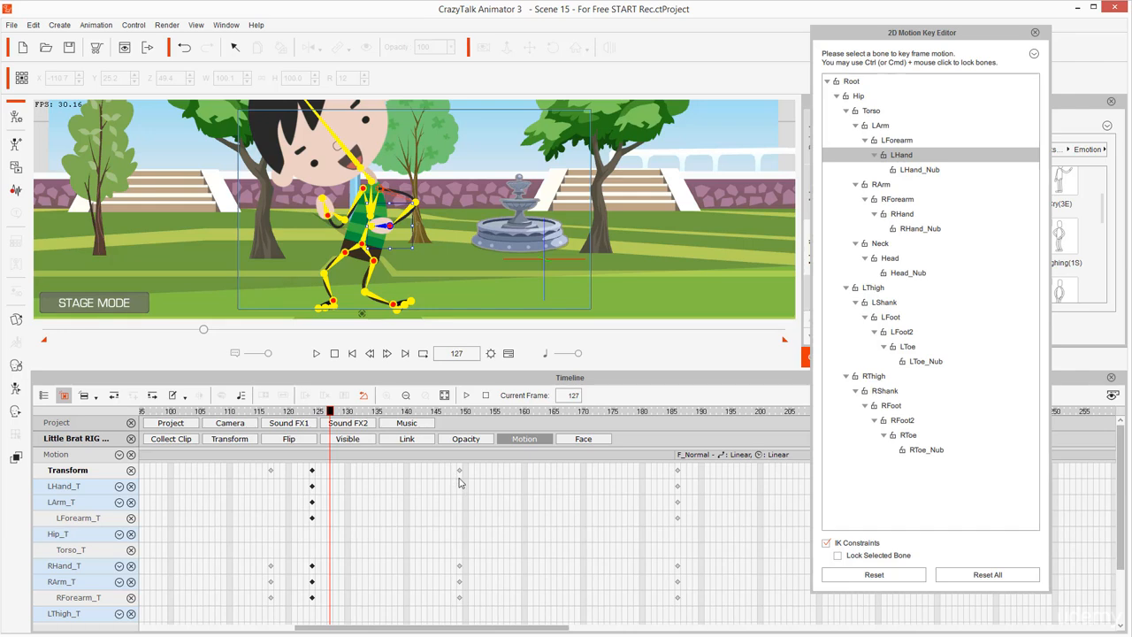
left_click(459, 472)
key("ctrl+v")
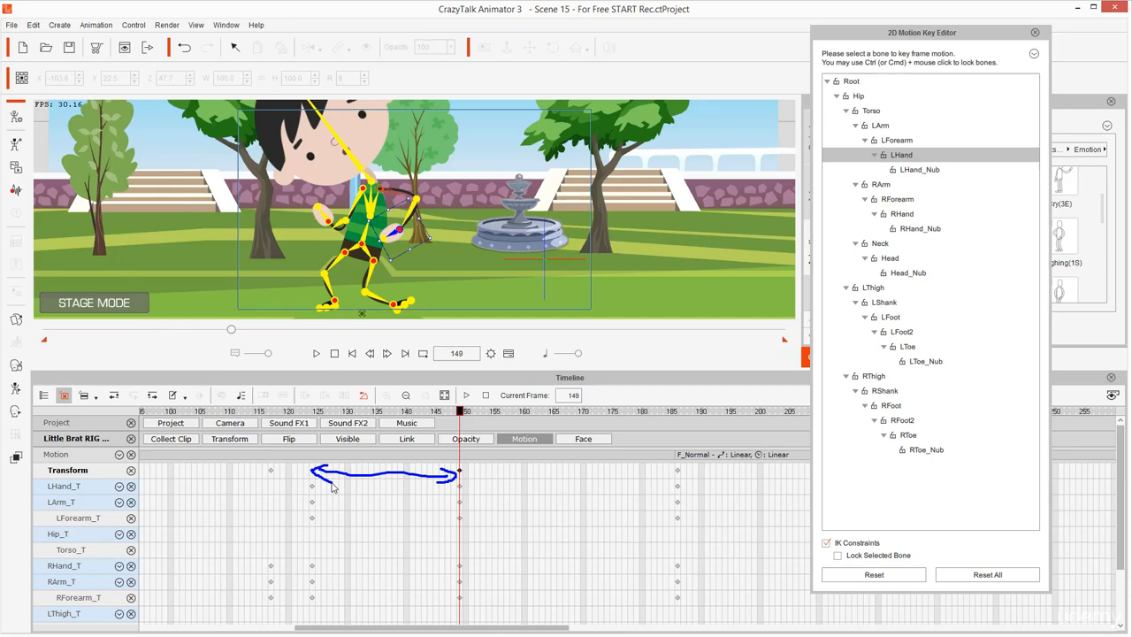
mouse_move(461, 411)
left_mouse_down()
mouse_move(679, 435)
mouse_move(455, 440)
mouse_move(464, 440)
left_mouse_up()
key("space")
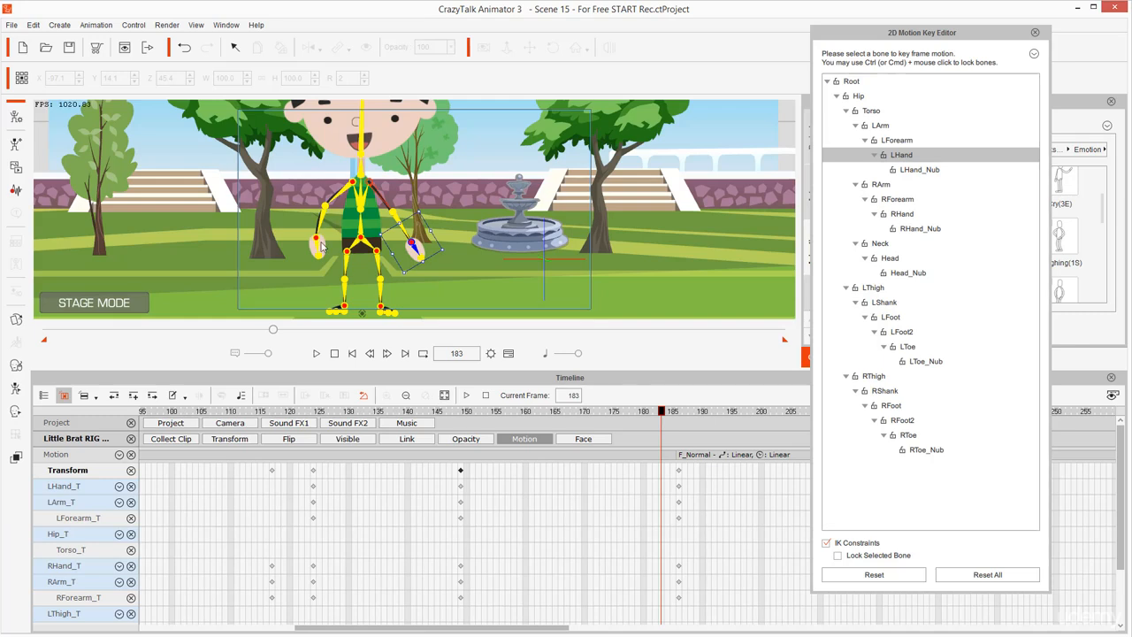
- Try lowering the right hand beside the hip at frame 170, play back the motion, and undo the move
left_click_drag(570, 423, 586, 423)
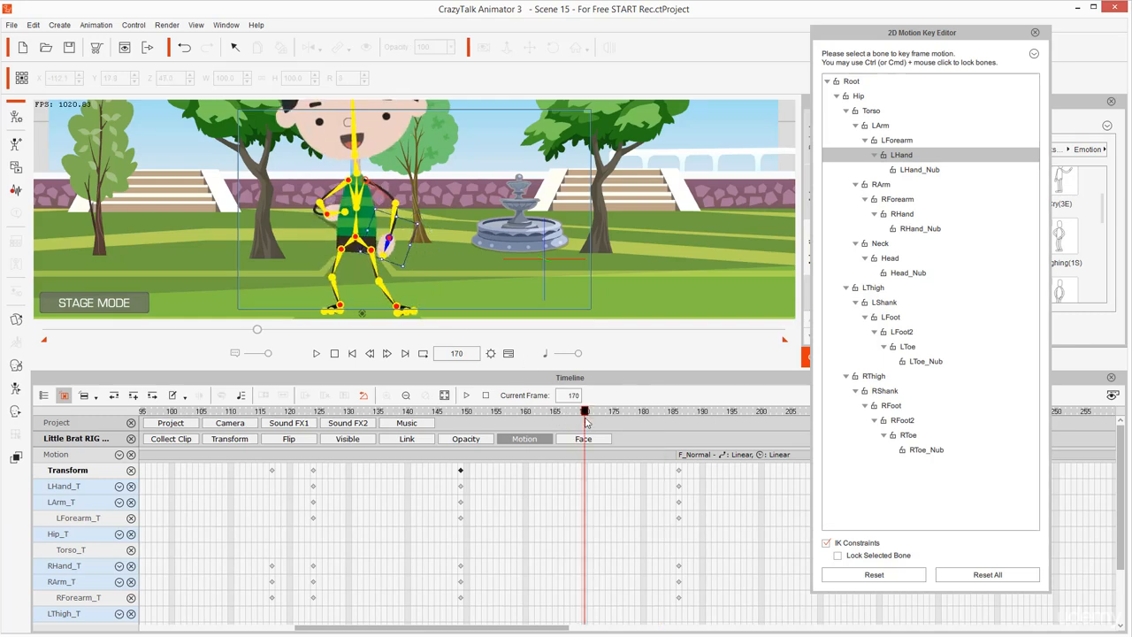
left_click(335, 217)
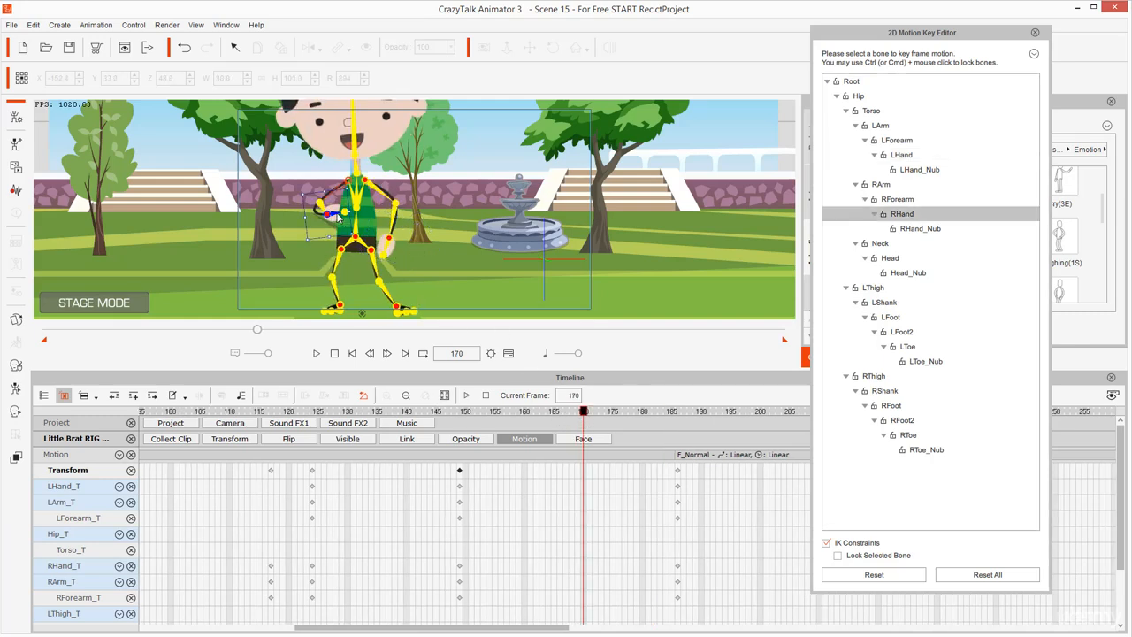
left_click_drag(338, 203, 303, 273)
key("space")
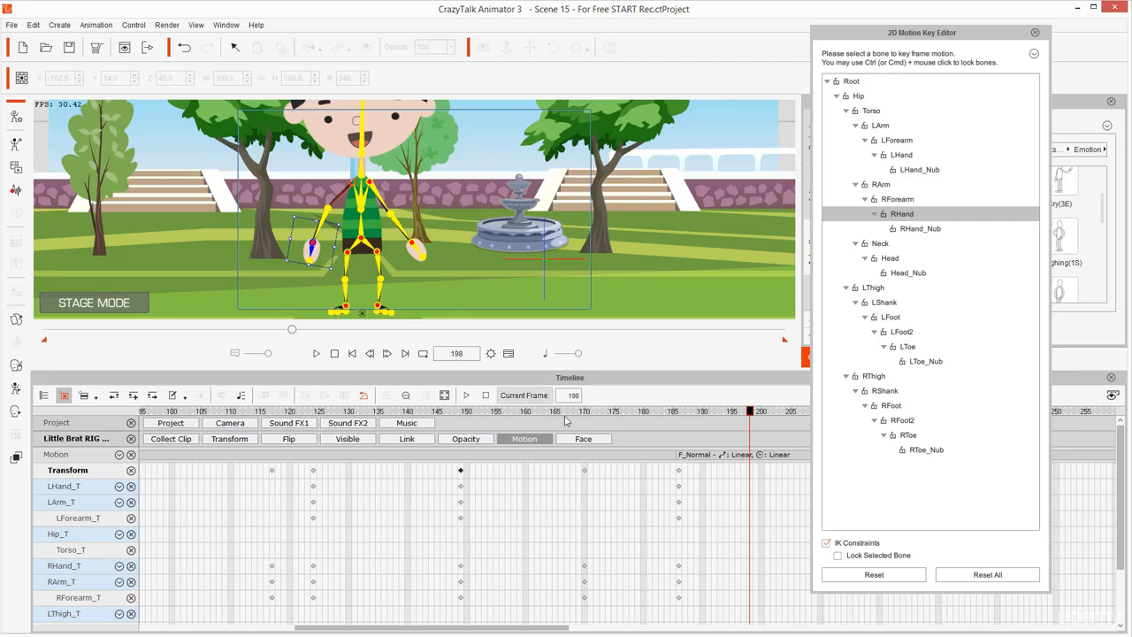
key("ctrl+z")
- Copy the transform and arm keys from frame 186, paste them near frame 165, and scrub through the transition
left_click_drag(471, 413, 524, 412)
left_click(677, 474)
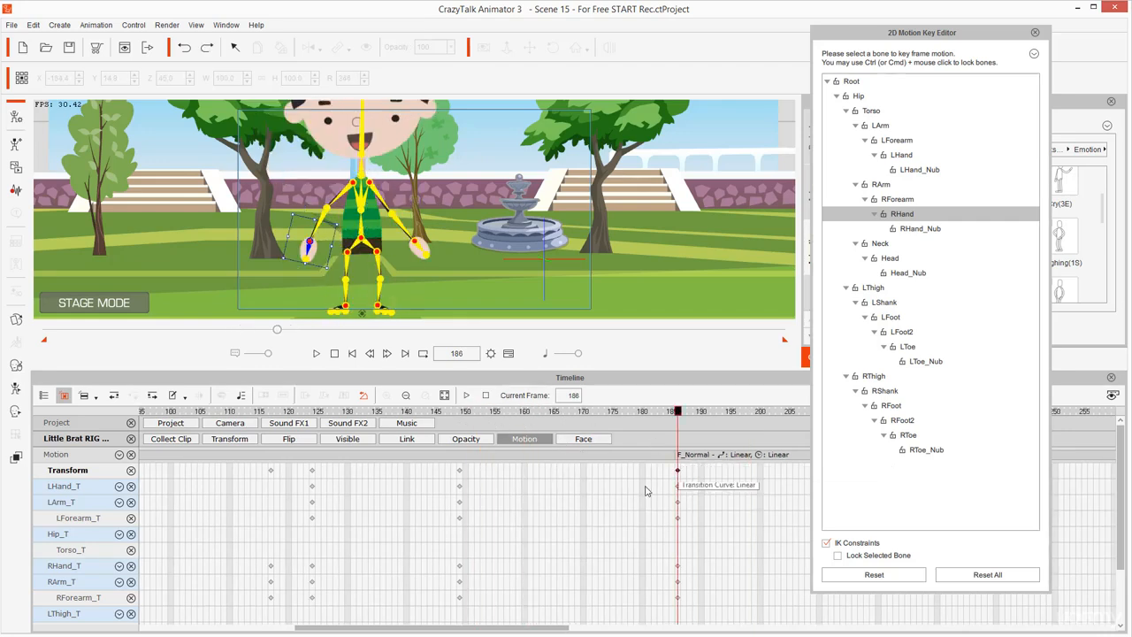
left_click(554, 475)
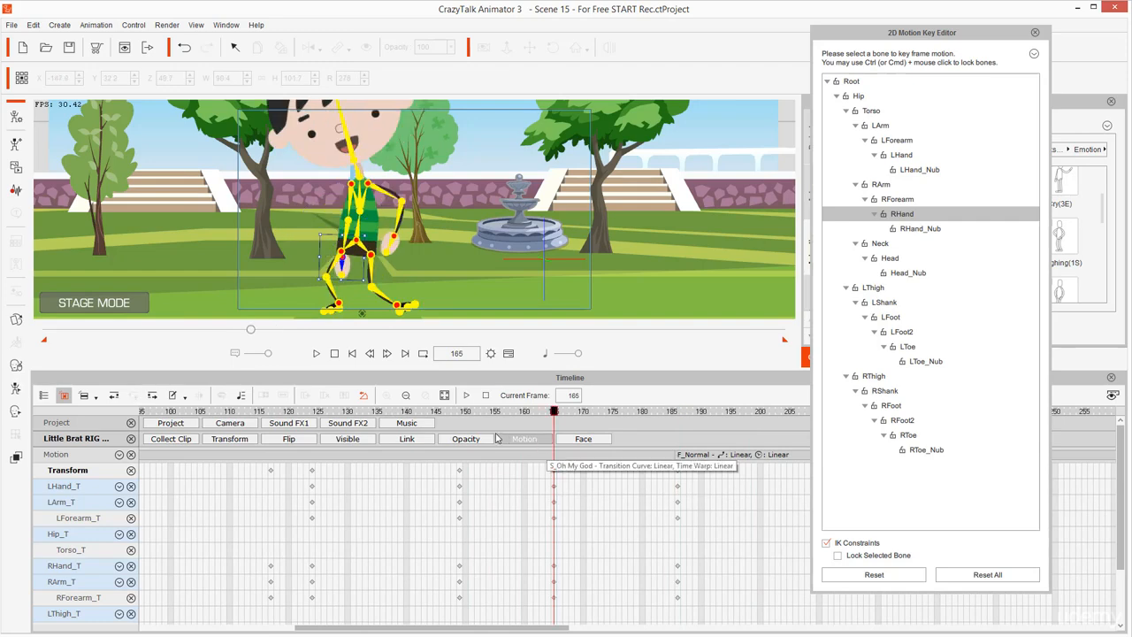
left_click_drag(459, 413, 518, 403)
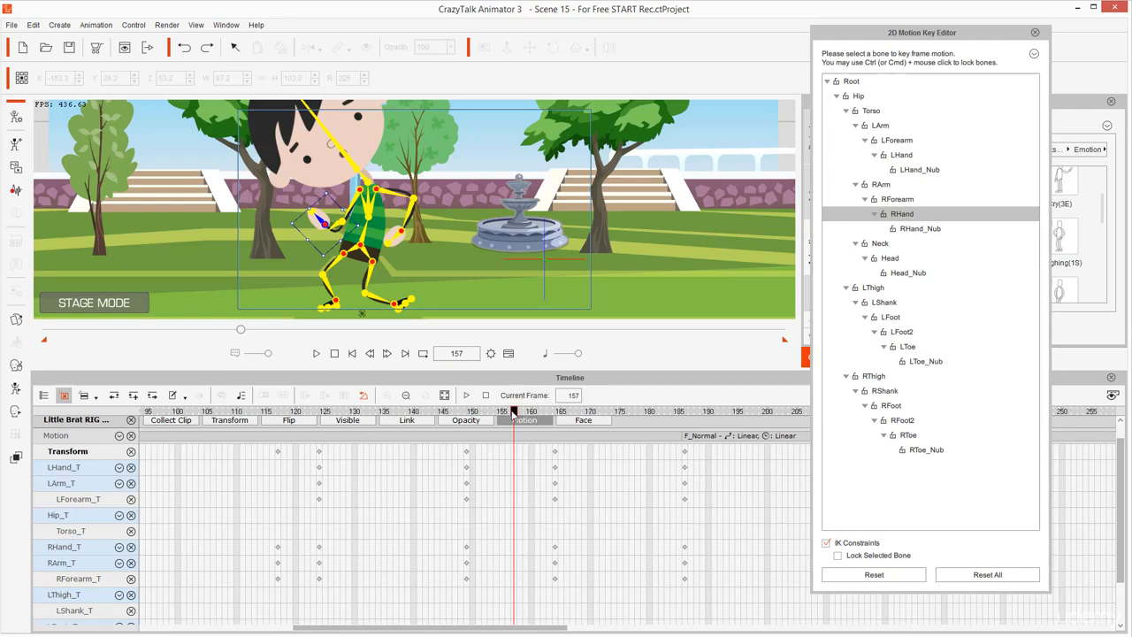
- Delete the character's transform and arm keys at frame 124
left_click_drag(524, 416, 277, 427)
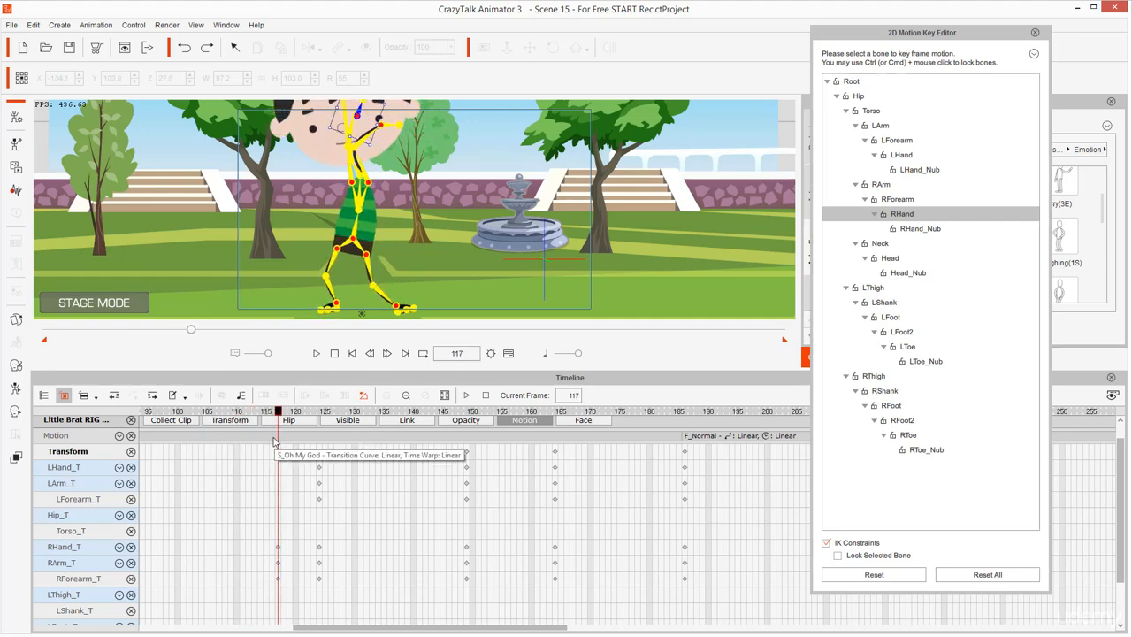
left_click_drag(278, 414, 319, 421)
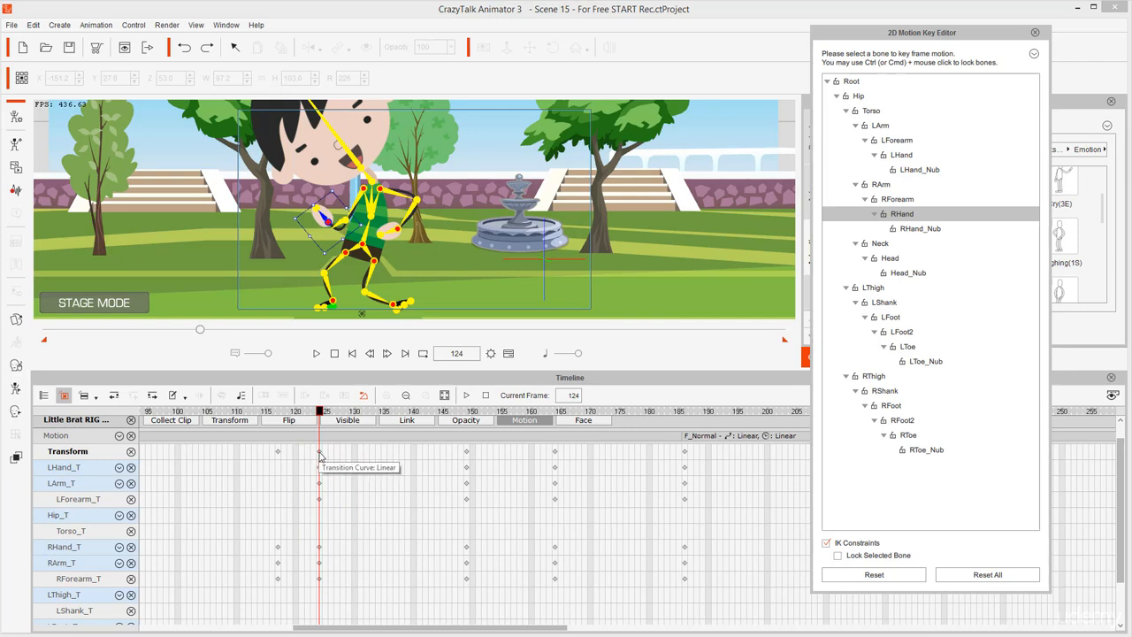
left_click_drag(337, 540, 307, 595)
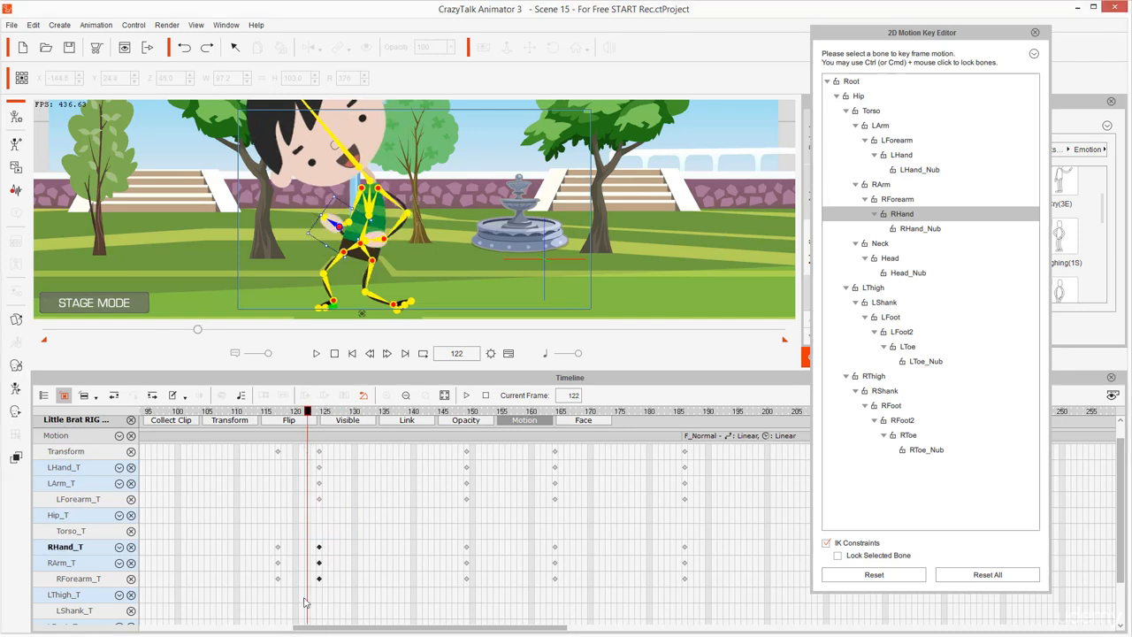
key("Delete")
left_click(319, 451)
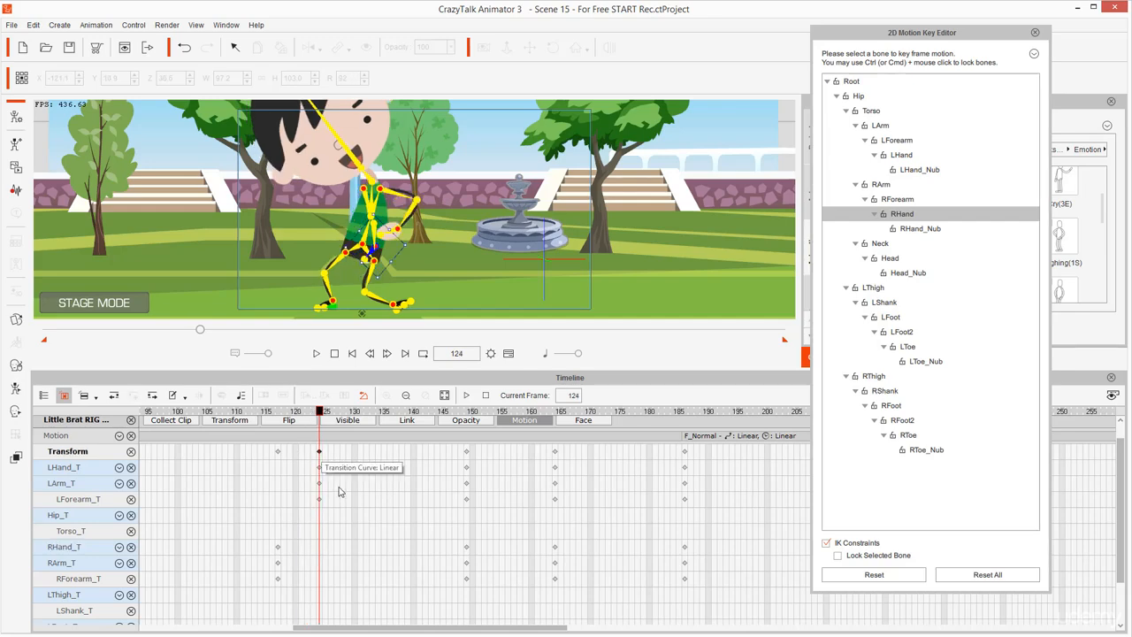
- Delete the groups of transform and arm keys at frame 149 and near frame 165
left_click_drag(322, 414, 466, 437)
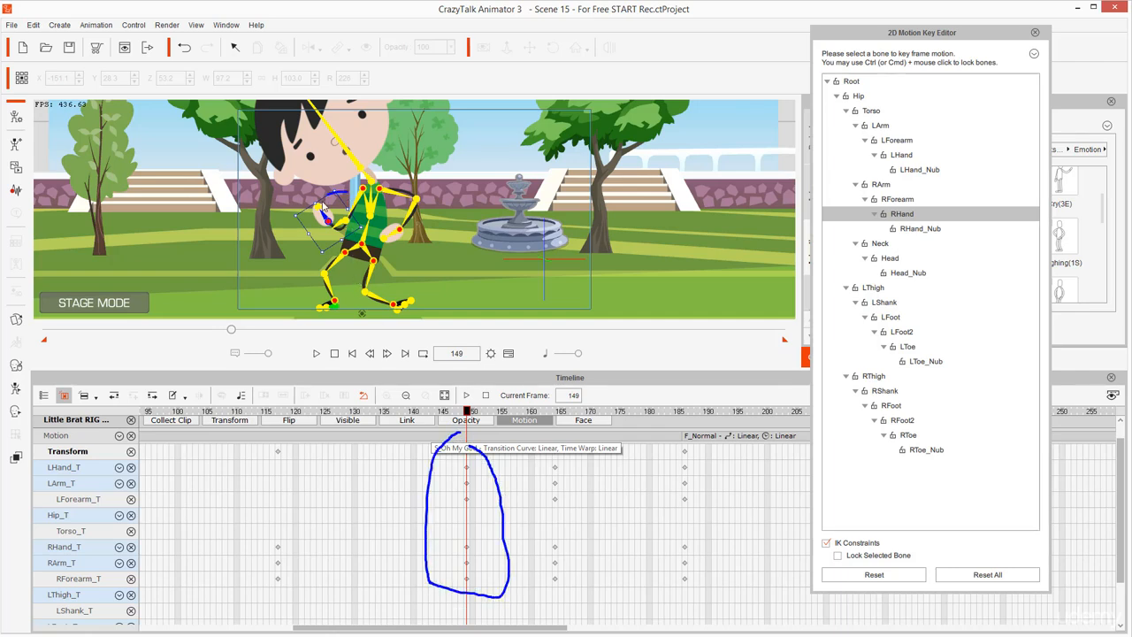
left_click_drag(448, 450, 496, 633)
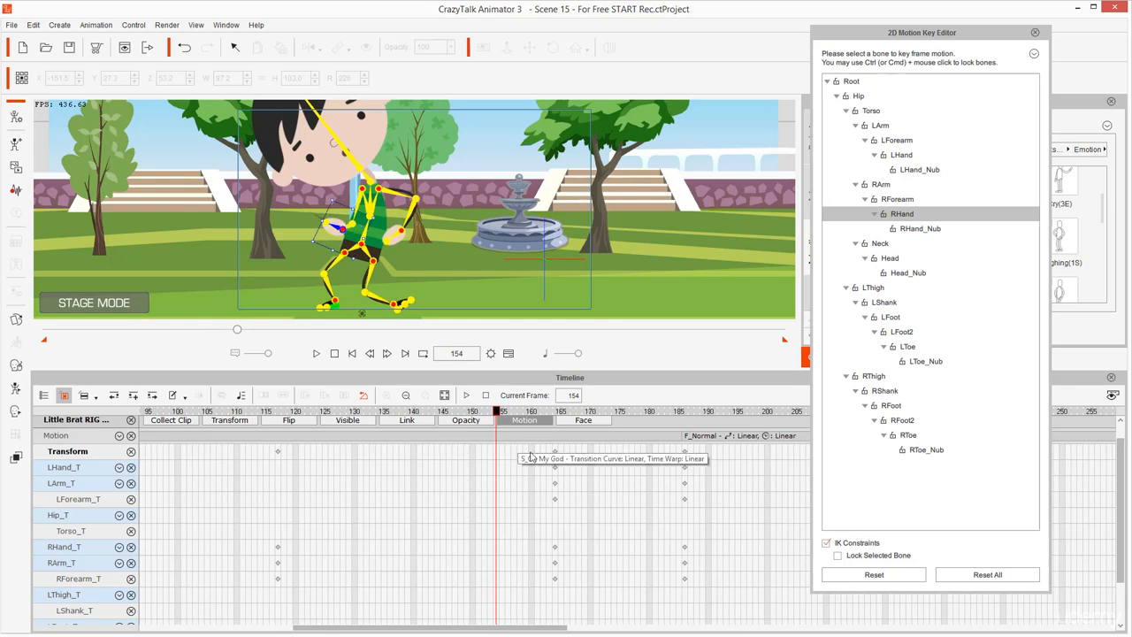
left_click_drag(529, 444, 579, 605)
key("Delete")
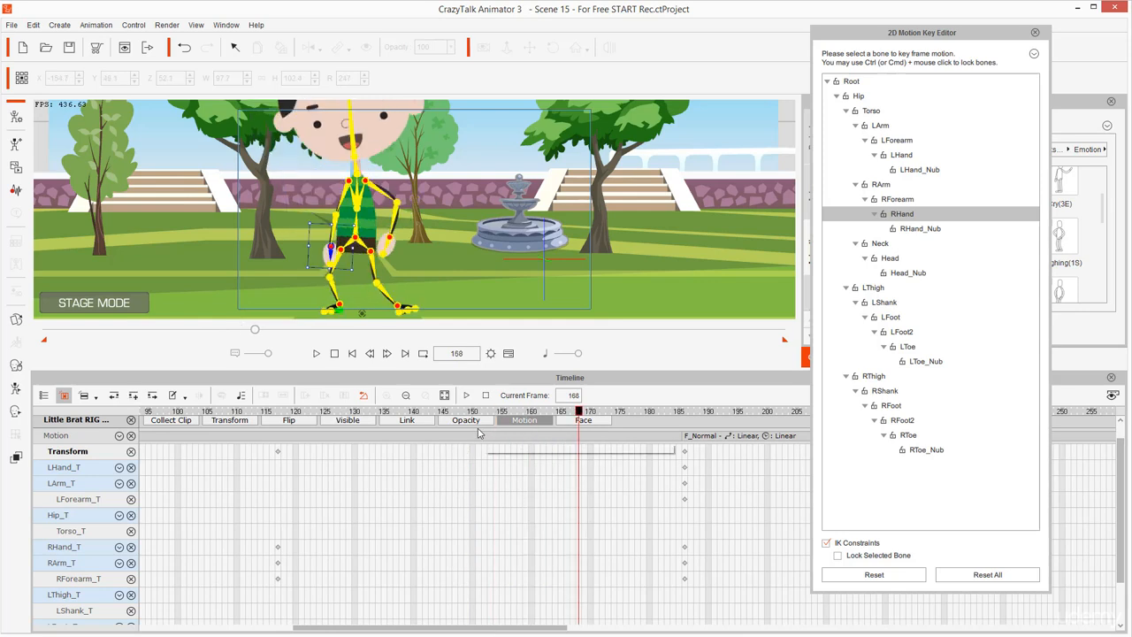
- Scrub through the transition, try several right-hand positions at frame 124, and undo each of them
left_click_drag(284, 413, 655, 417)
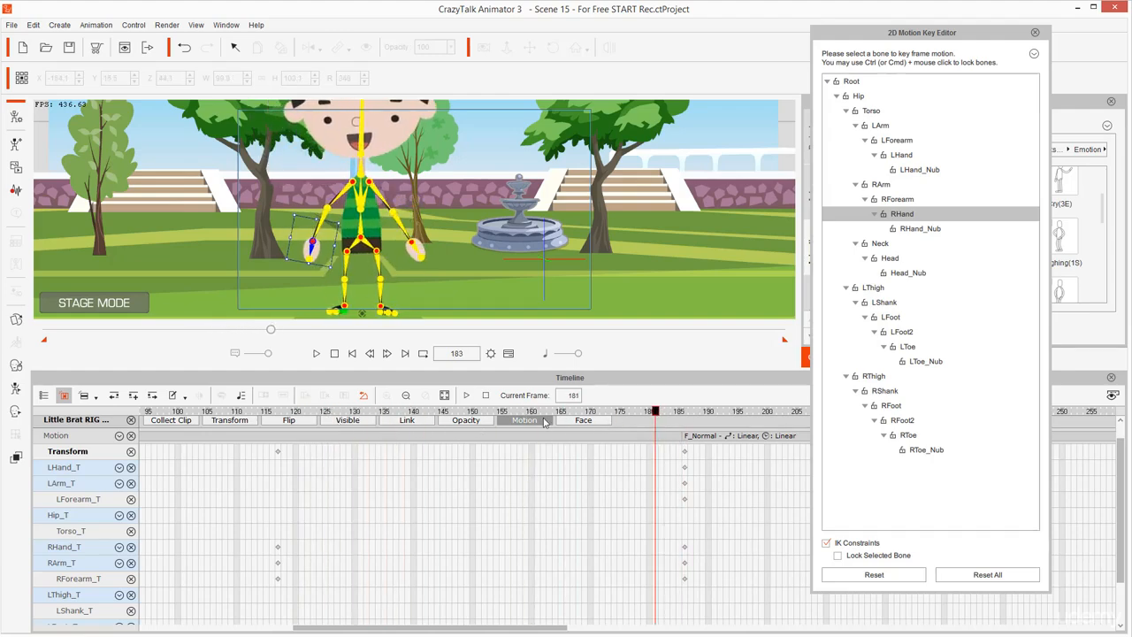
left_click_drag(544, 422, 318, 423)
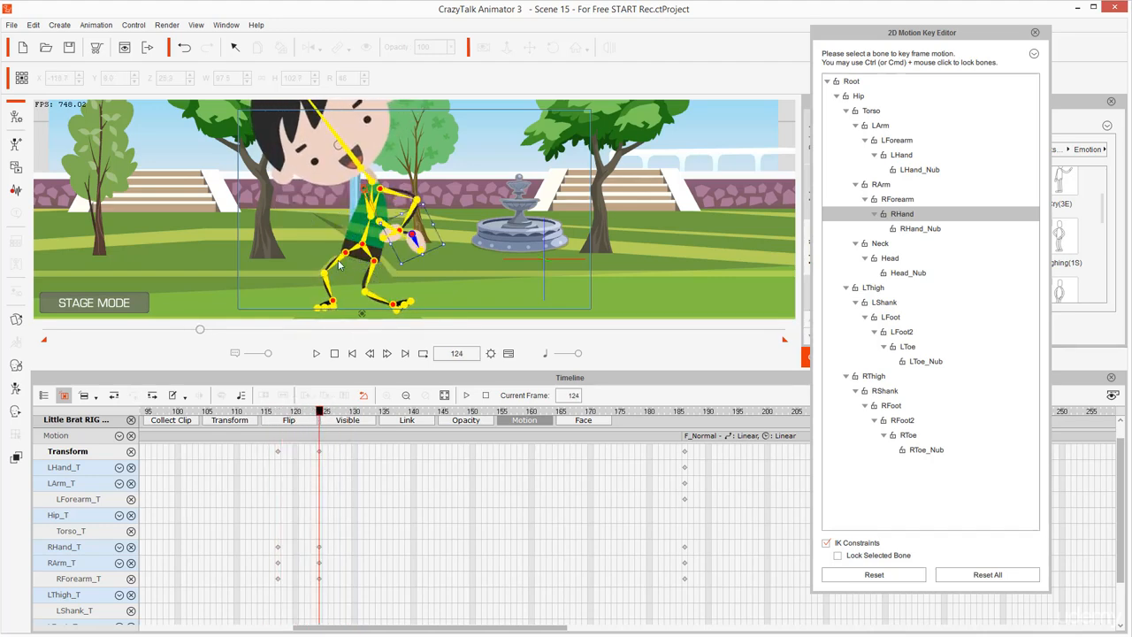
key("ctrl+z")
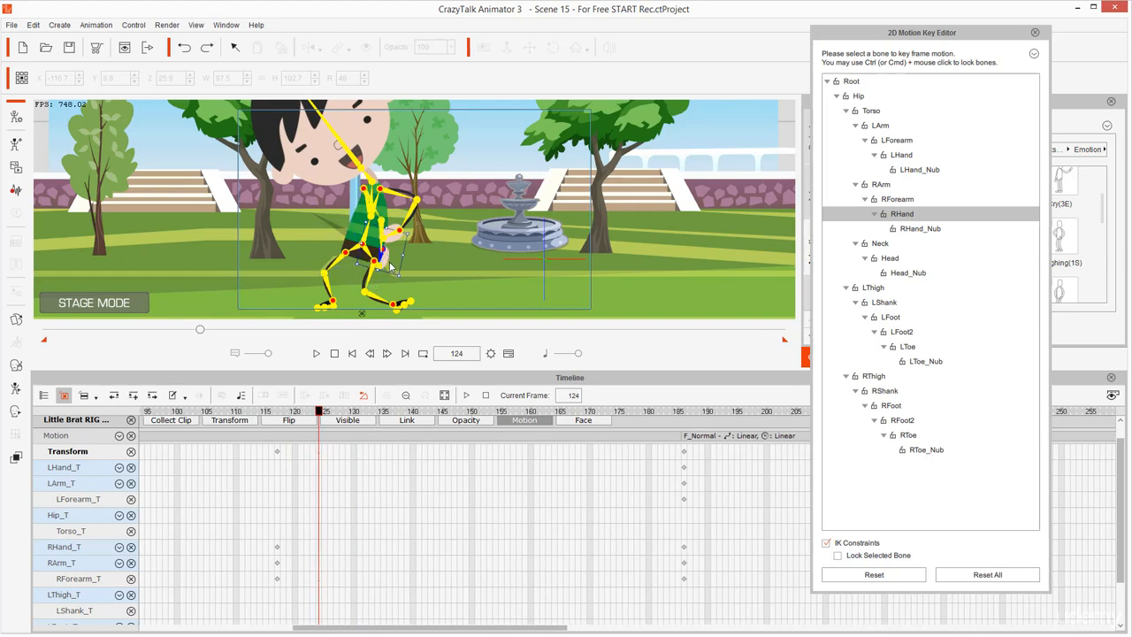
left_click_drag(390, 267, 312, 260)
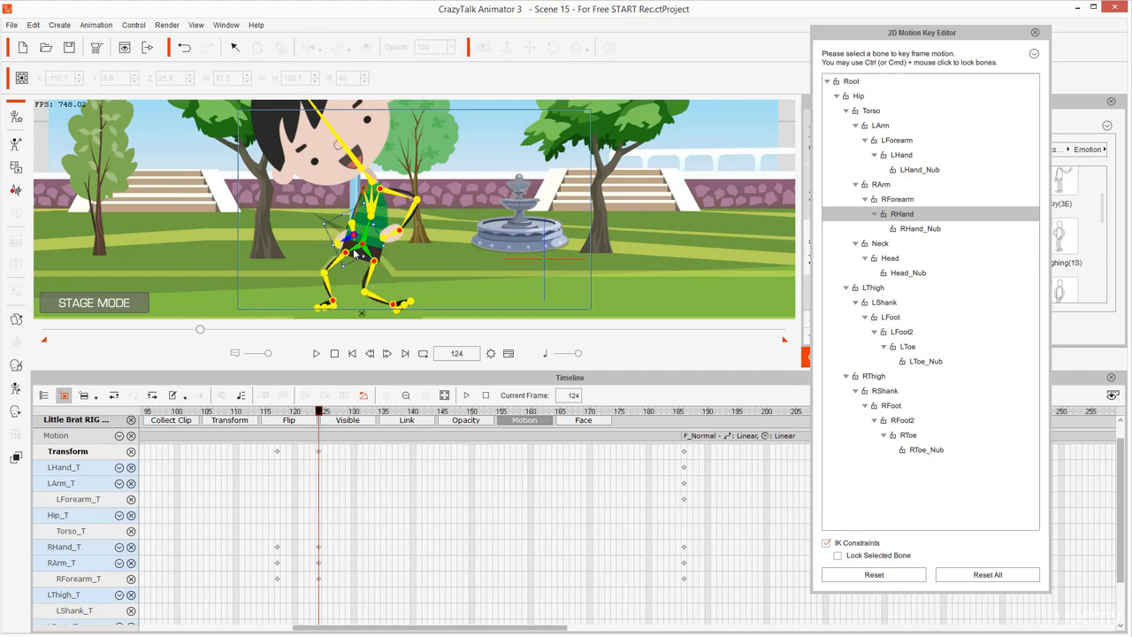
key("ctrl+z")
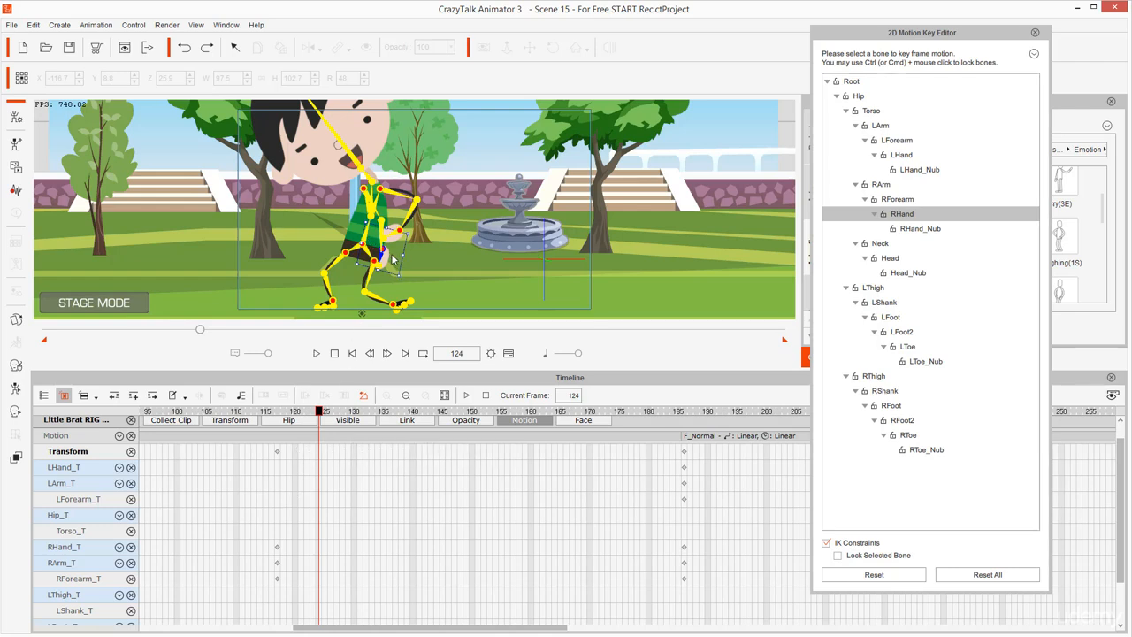
mouse_move(393, 257)
left_mouse_down()
mouse_move(418, 252)
mouse_move(400, 229)
mouse_move(338, 206)
mouse_move(299, 221)
mouse_move(389, 214)
mouse_move(381, 252)
left_mouse_up()
key("ctrl+z")
- Compare the pose at frame 117, key the right hand at frame 125, and undo the latest hand move
left_click(276, 452)
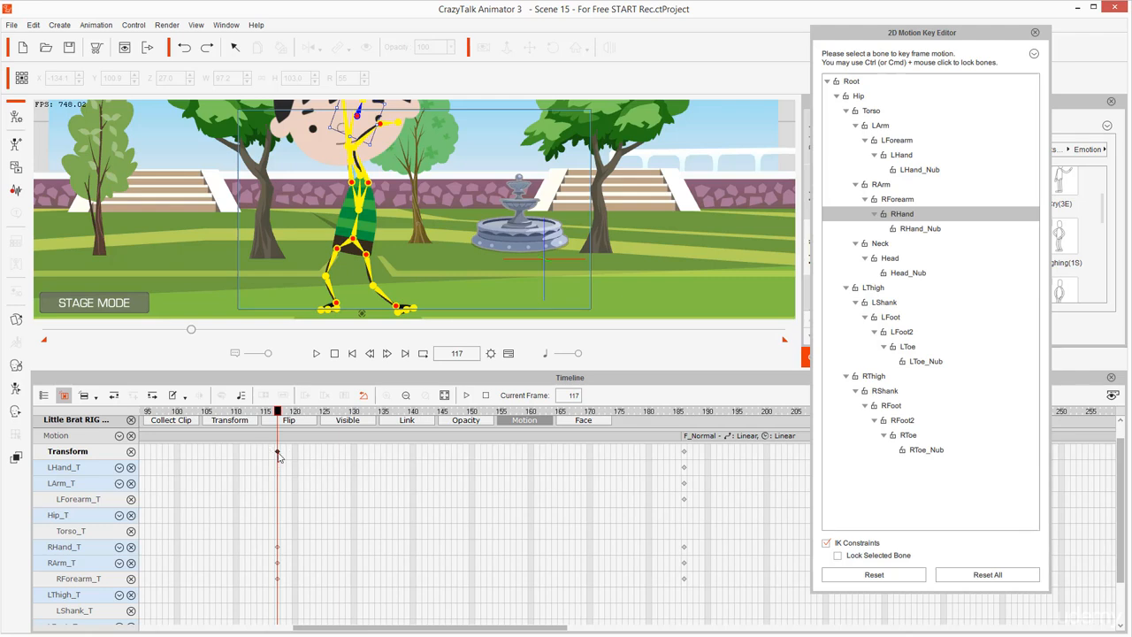
left_click_drag(291, 421, 326, 415)
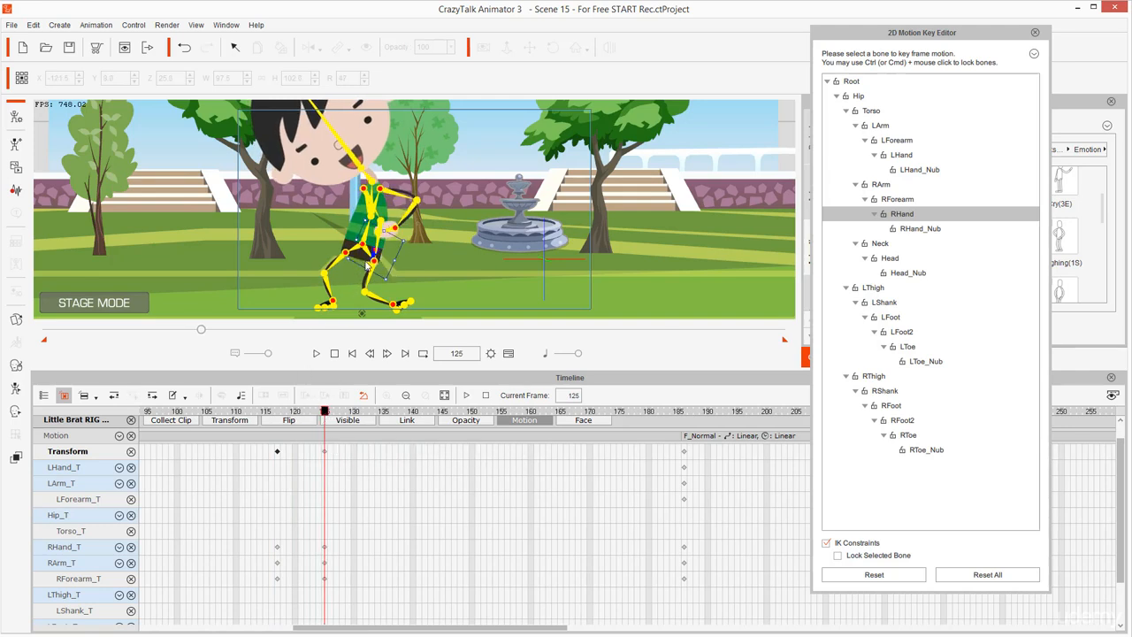
left_click_drag(385, 259, 337, 271)
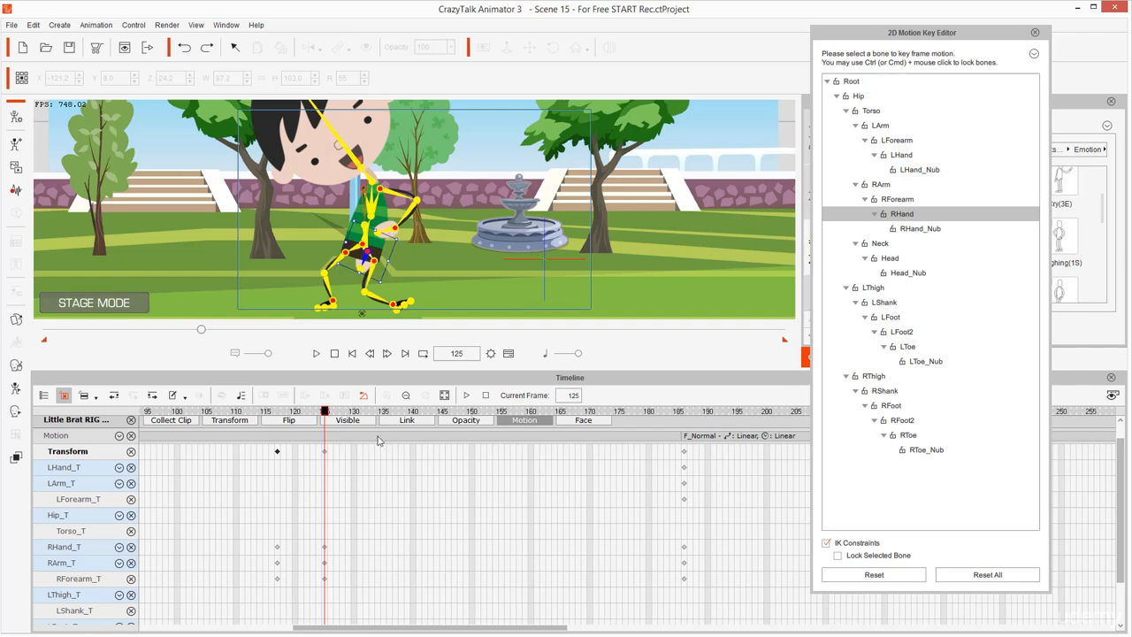
key("ctrl+z")
- Copy the keys from frame 186 to frame 125 and raise the right hand out beside the torso
left_click(683, 451)
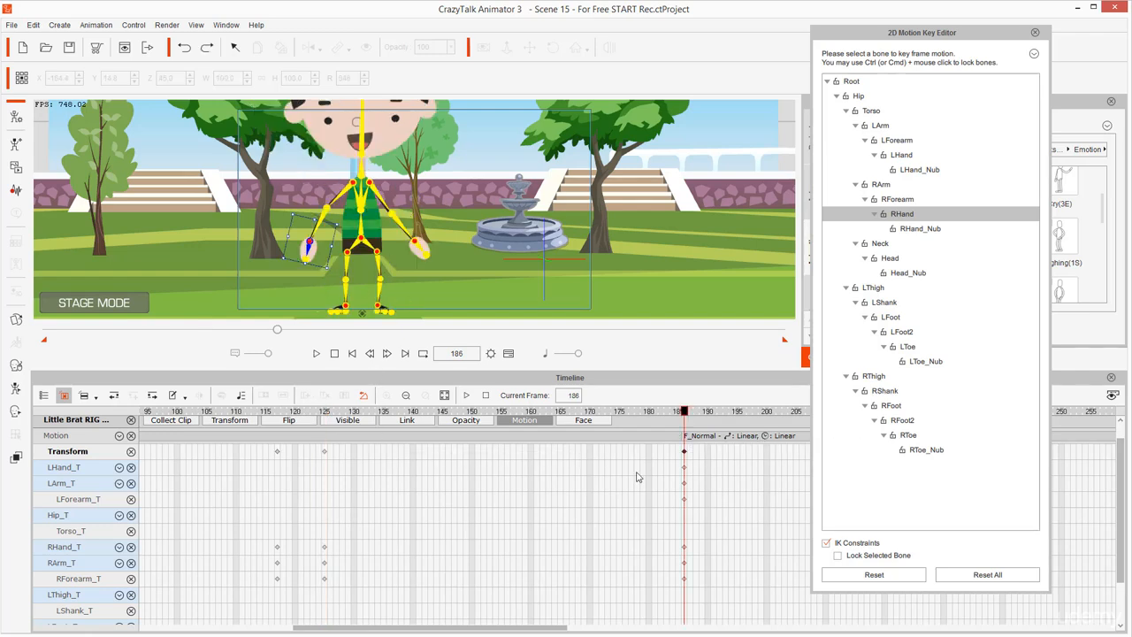
left_click(324, 451)
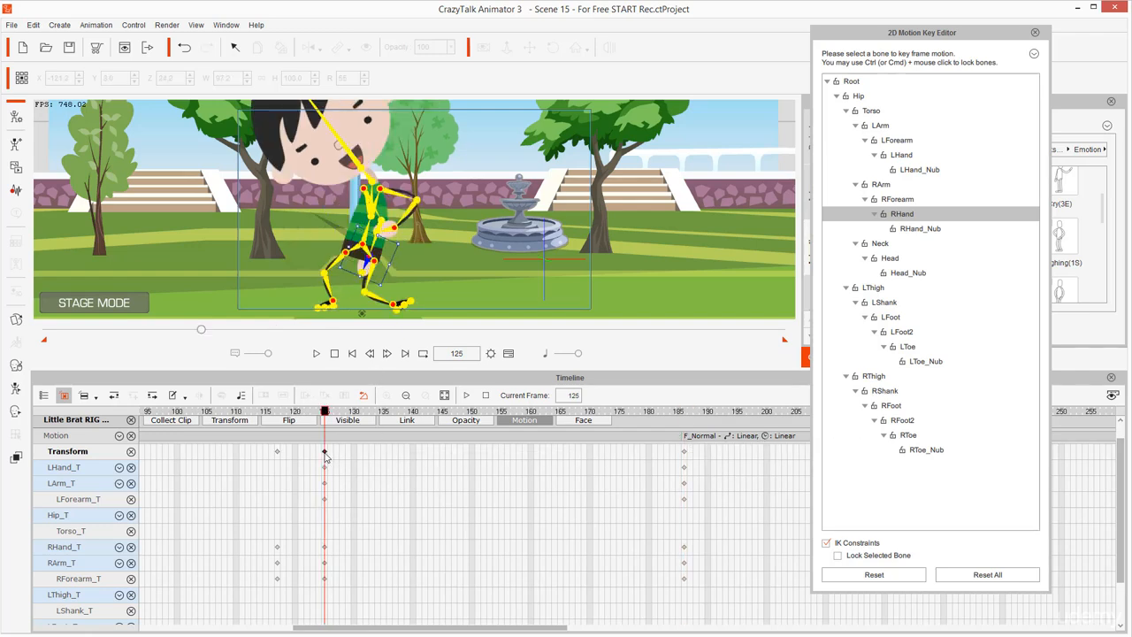
left_click_drag(347, 266, 298, 212)
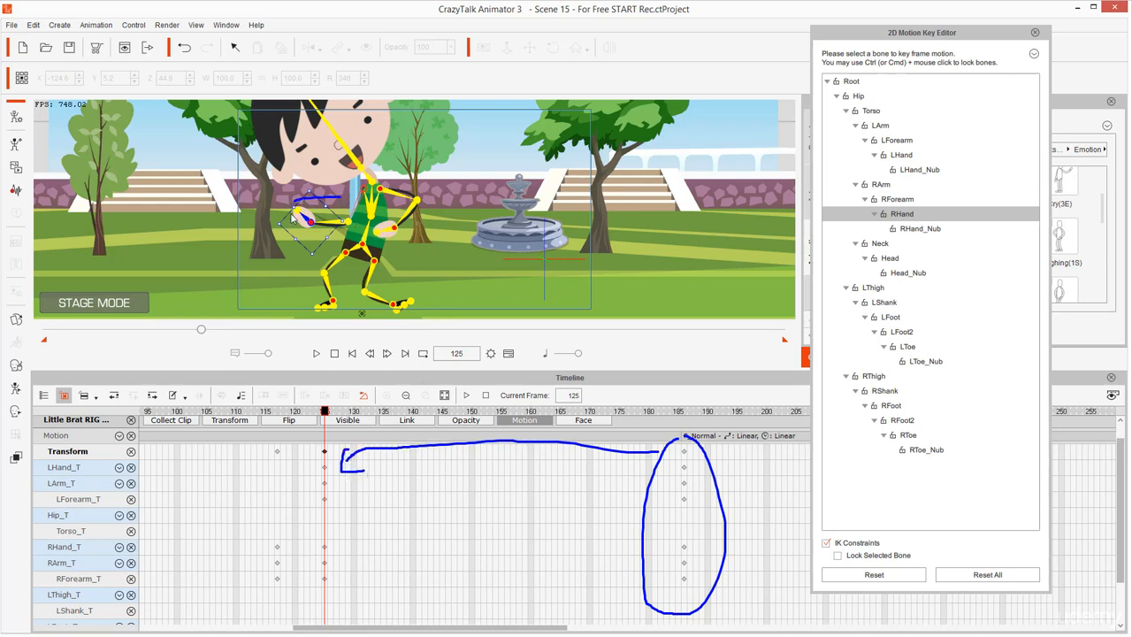
key("Escape")
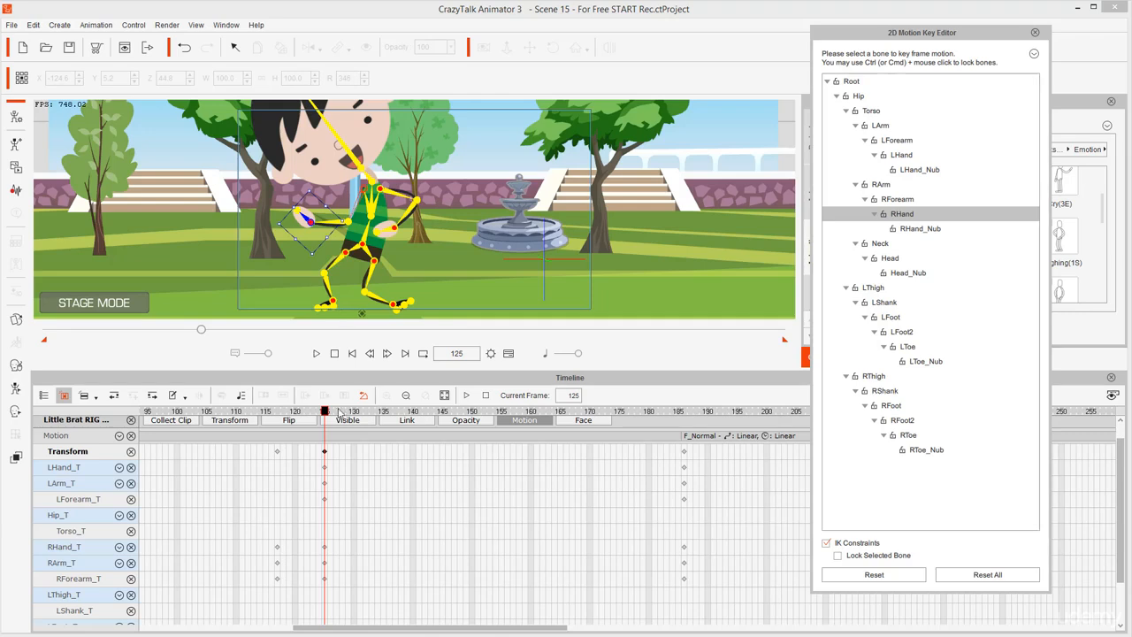
- Scrub from frame 113 to 125, try another right-hand position, and undo back through the keys at frame 125
left_click_drag(324, 419, 255, 407)
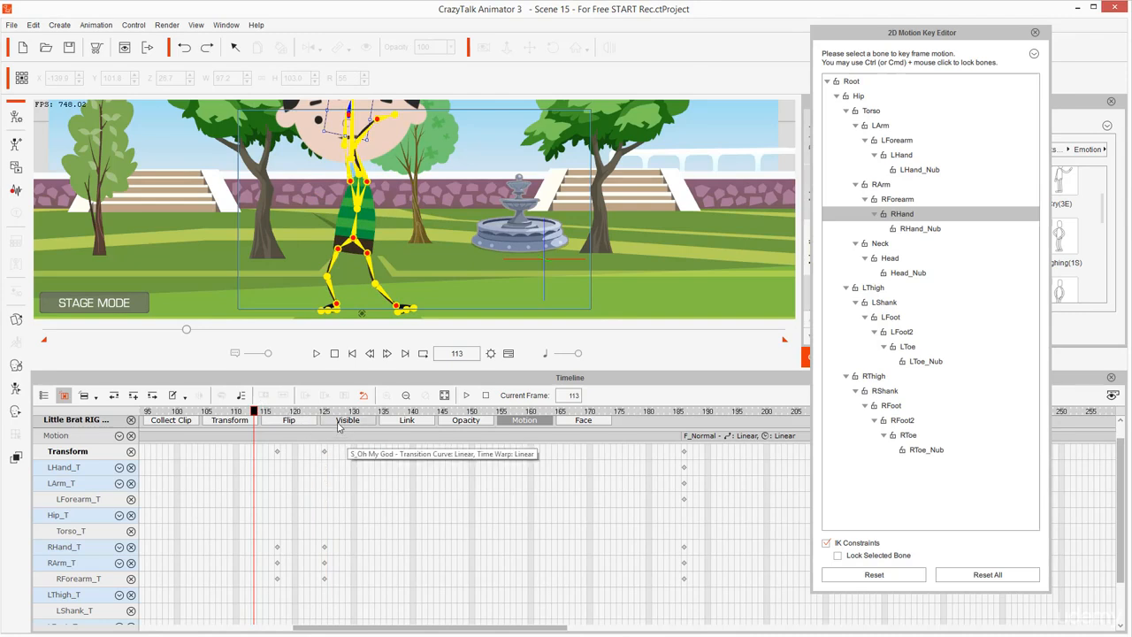
left_click(319, 417)
mouse_move(320, 419)
left_mouse_down()
mouse_move(347, 416)
mouse_move(314, 416)
mouse_move(325, 415)
left_mouse_up()
left_click_drag(389, 260, 389, 228)
key("ctrl+z")
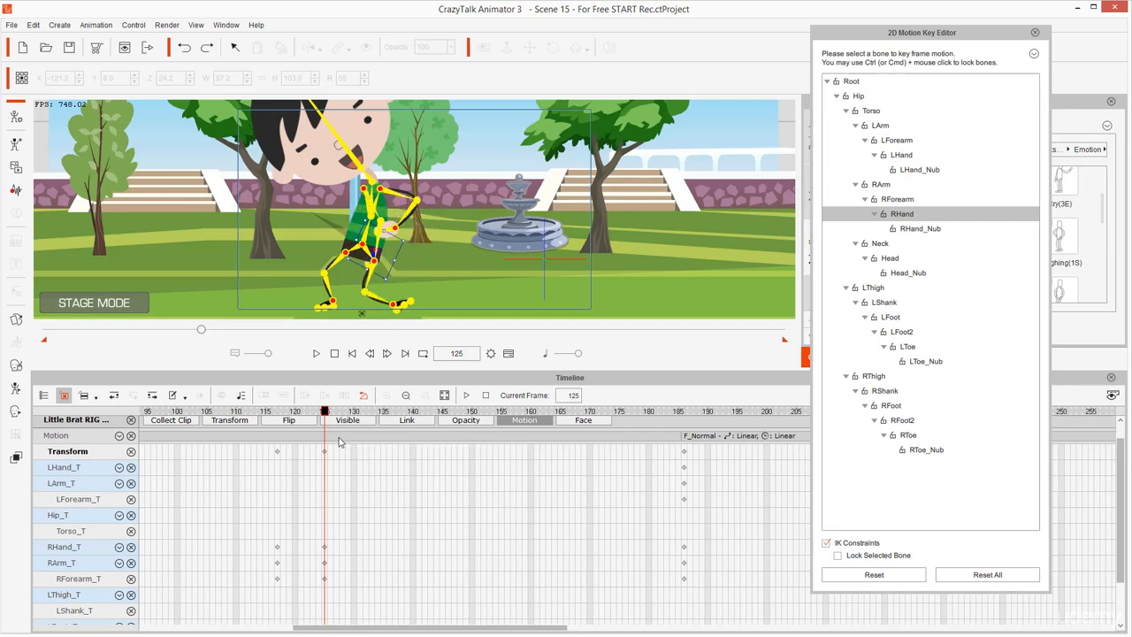
key("ctrl+z")
- Copy the transform and arm keys from frame 186 and paste them at frame 124
left_click_drag(669, 450, 699, 609)
left_click_drag(678, 452, 691, 599)
left_click(309, 459)
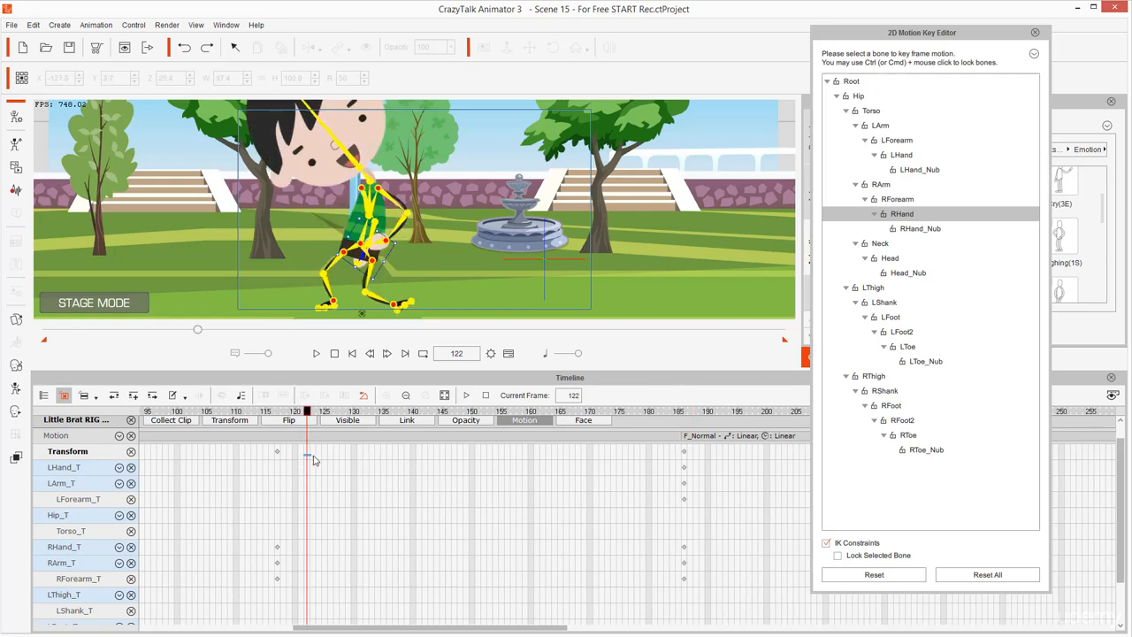
mouse_move(312, 413)
left_mouse_down()
mouse_move(327, 414)
mouse_move(287, 413)
mouse_move(321, 421)
left_mouse_up()
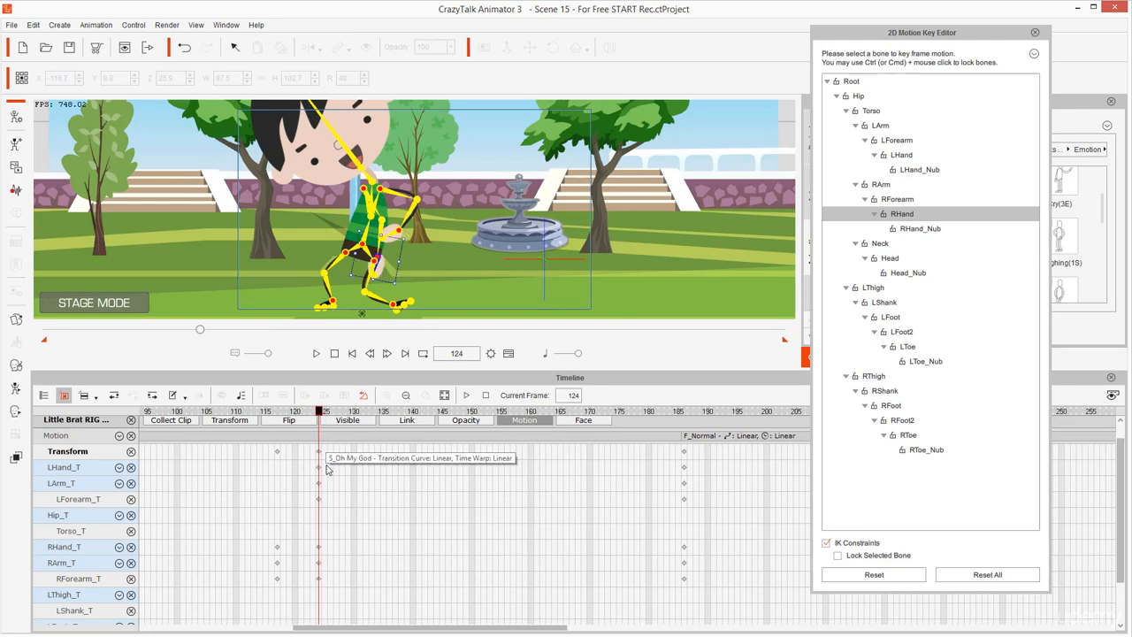
- Raise the right hand out away from the torso at frame 124 and play back the blend into F_Normal
left_click(263, 416)
key("space")
key("space")
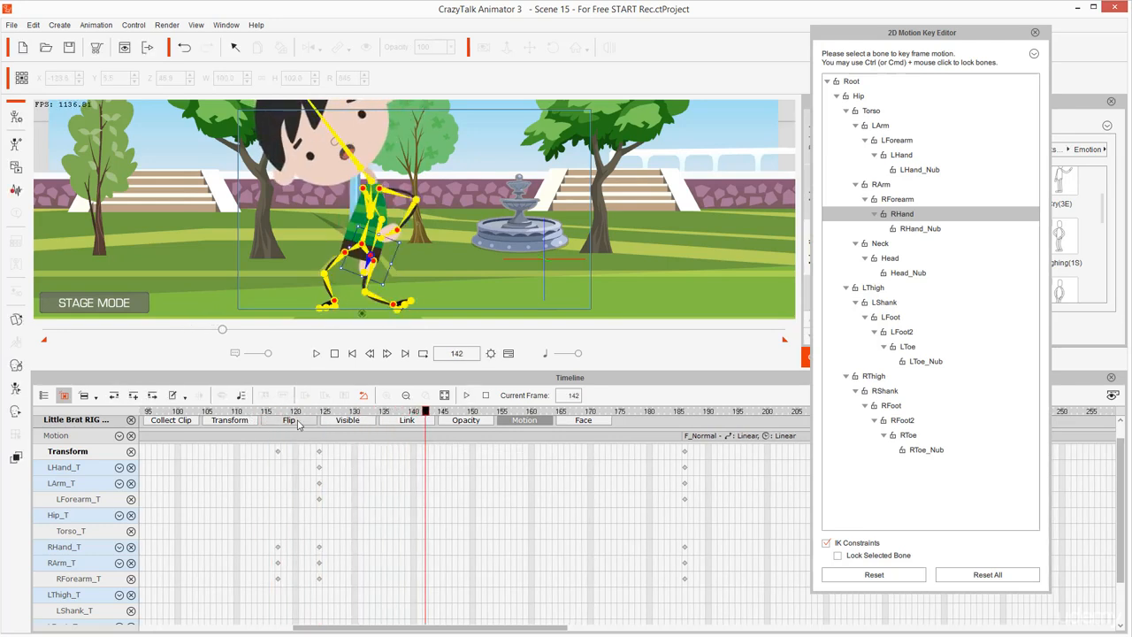
left_click(318, 416)
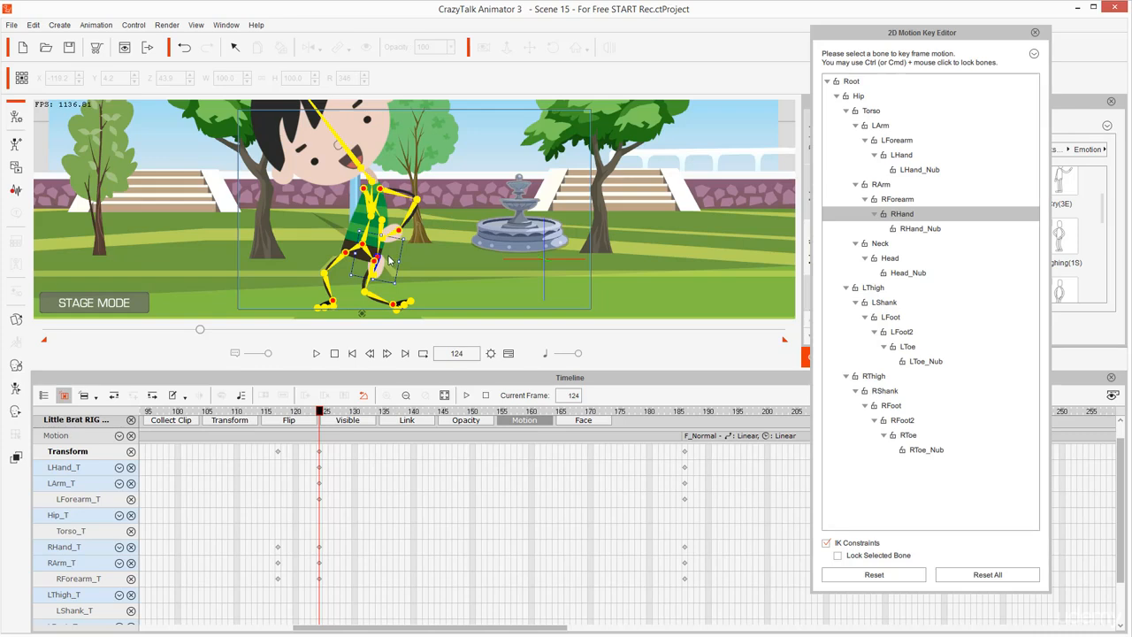
left_click_drag(389, 260, 324, 207)
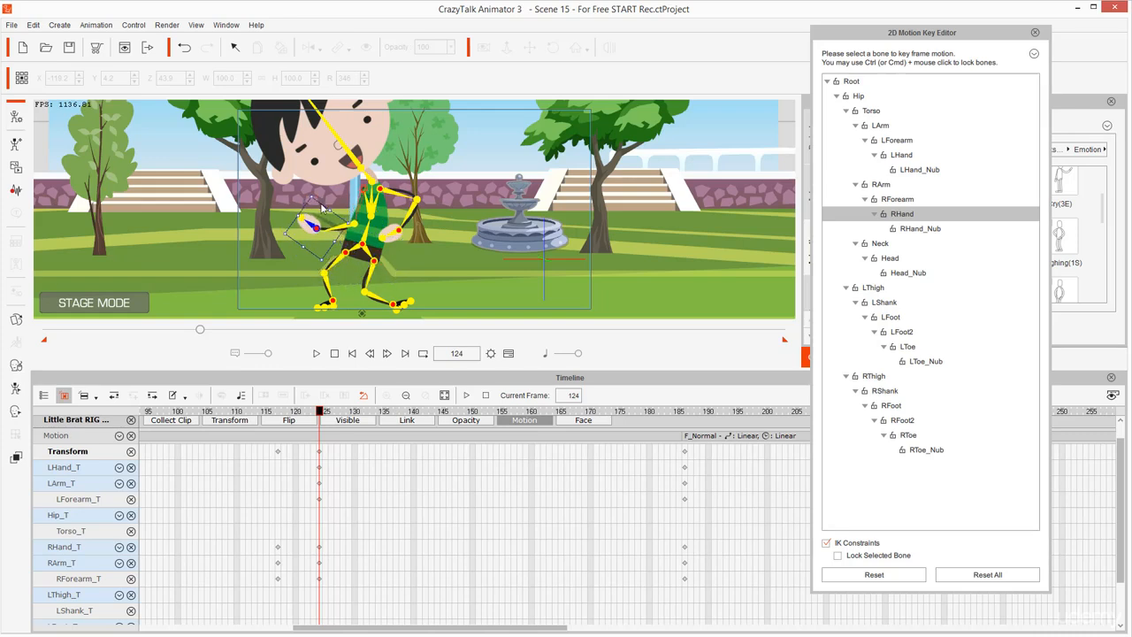
left_click(266, 413)
key("space")
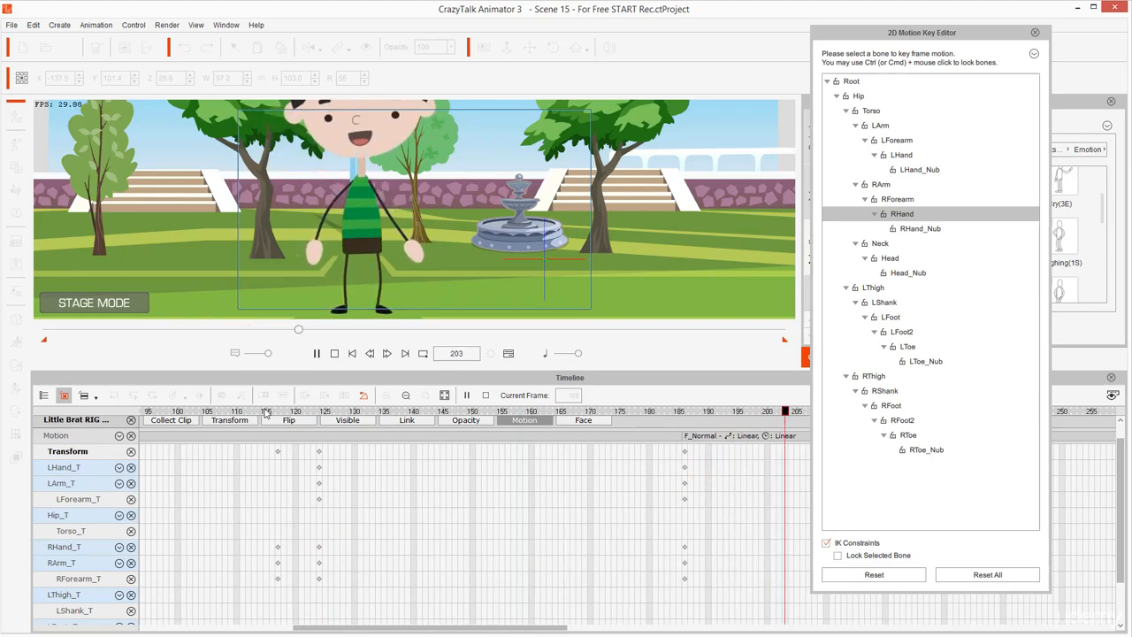
key("space")
- At frame 186, move the right hand slightly toward the body and lower the left hand close beside the hip
scroll(602, 518, "down", 2)
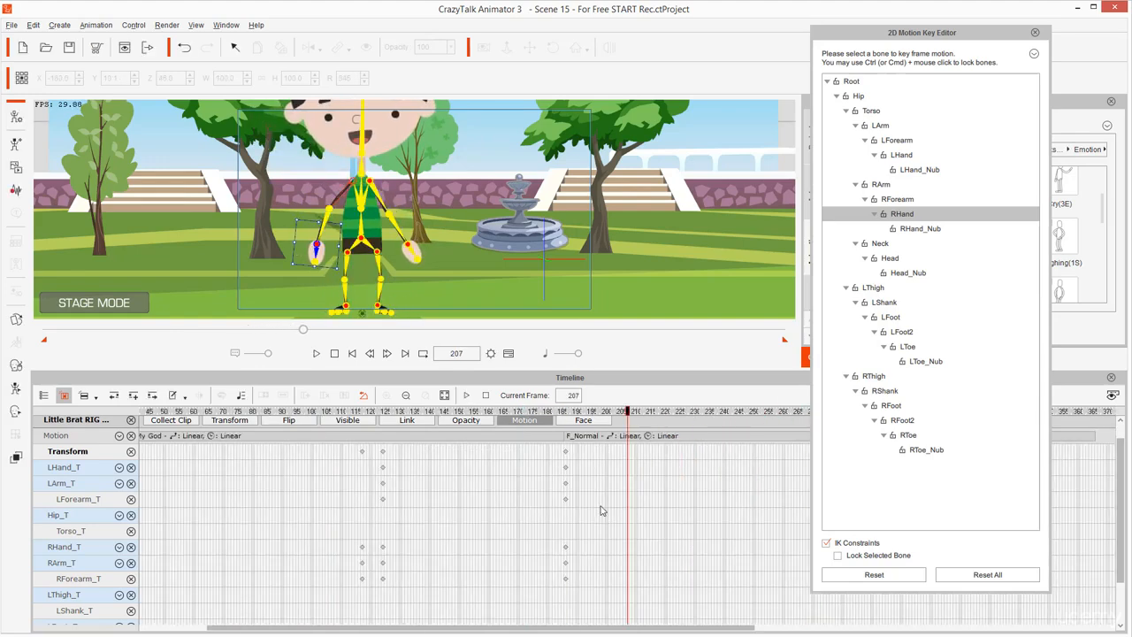
left_click(568, 412)
left_click_drag(568, 416, 564, 418)
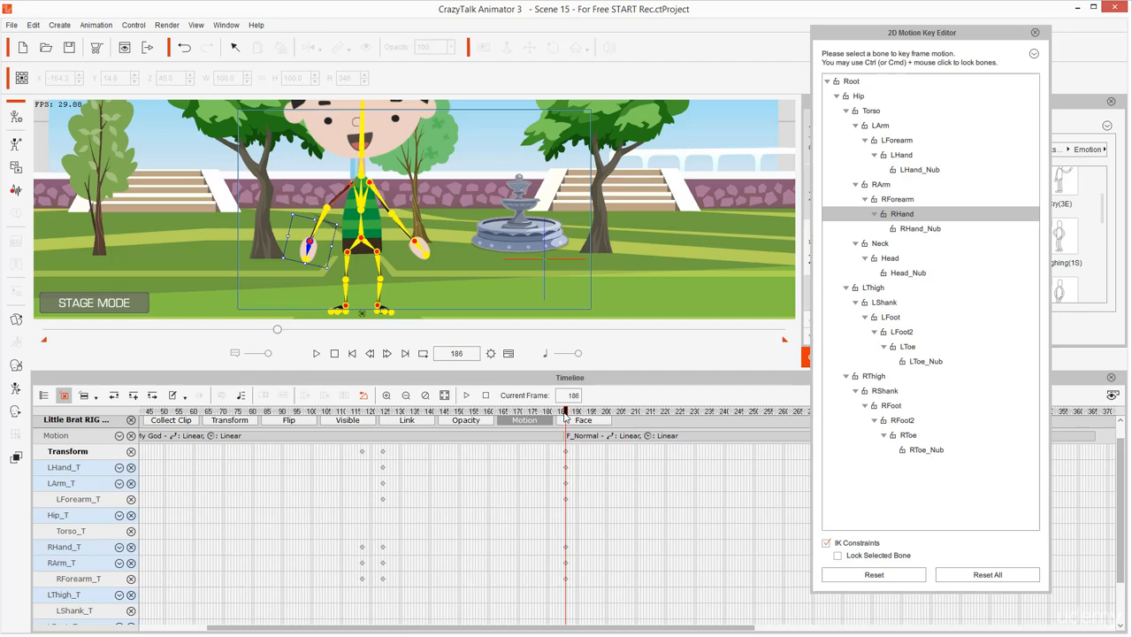
left_click_drag(324, 261, 329, 260)
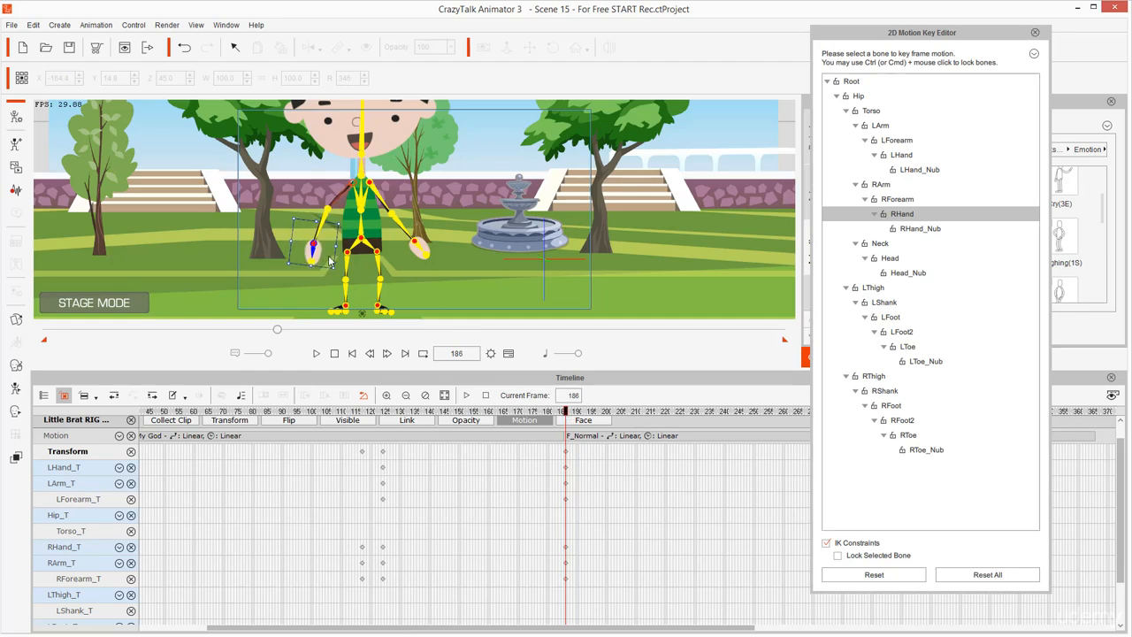
left_click_drag(421, 252, 405, 264)
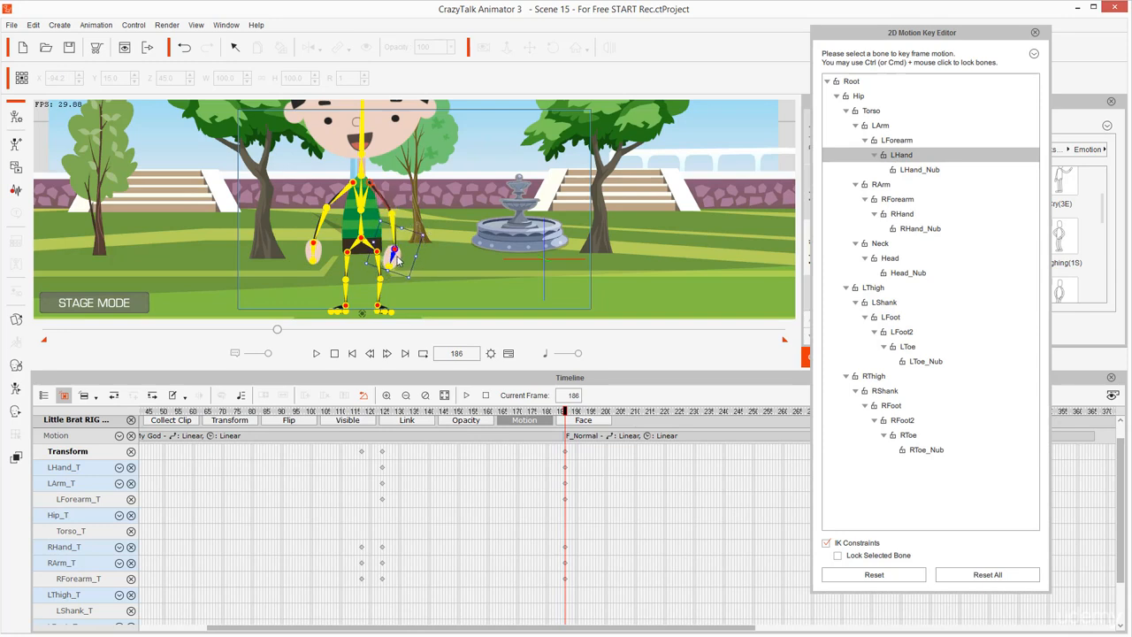
- Play back the adjusted arms, then copy the transform and arm keys from frame 124 to frame 157
key("space")
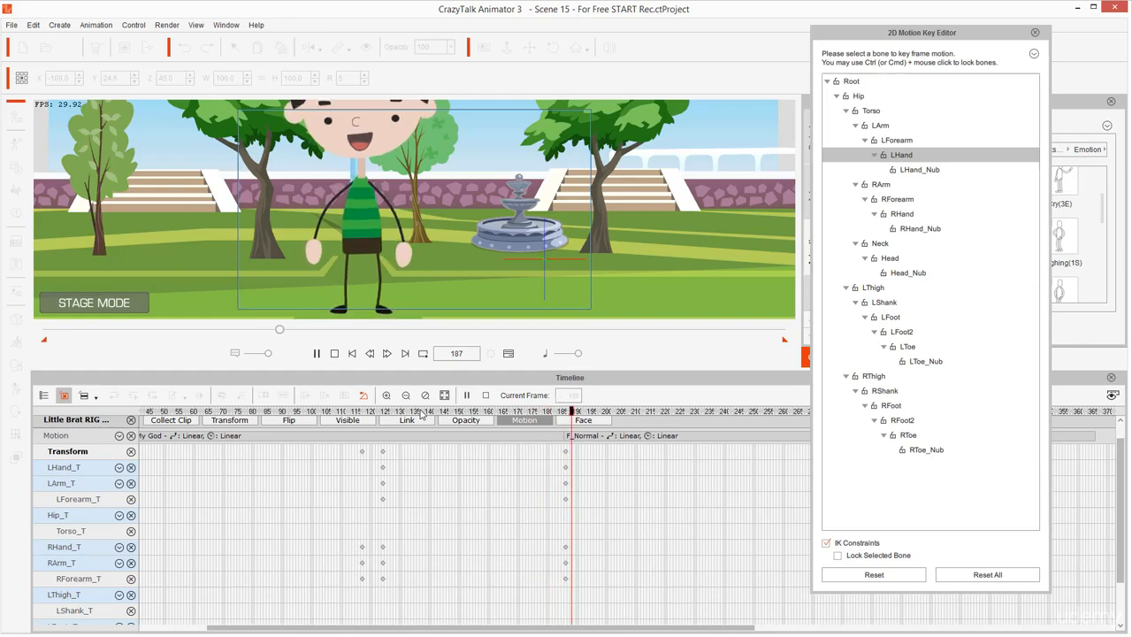
left_click(373, 412)
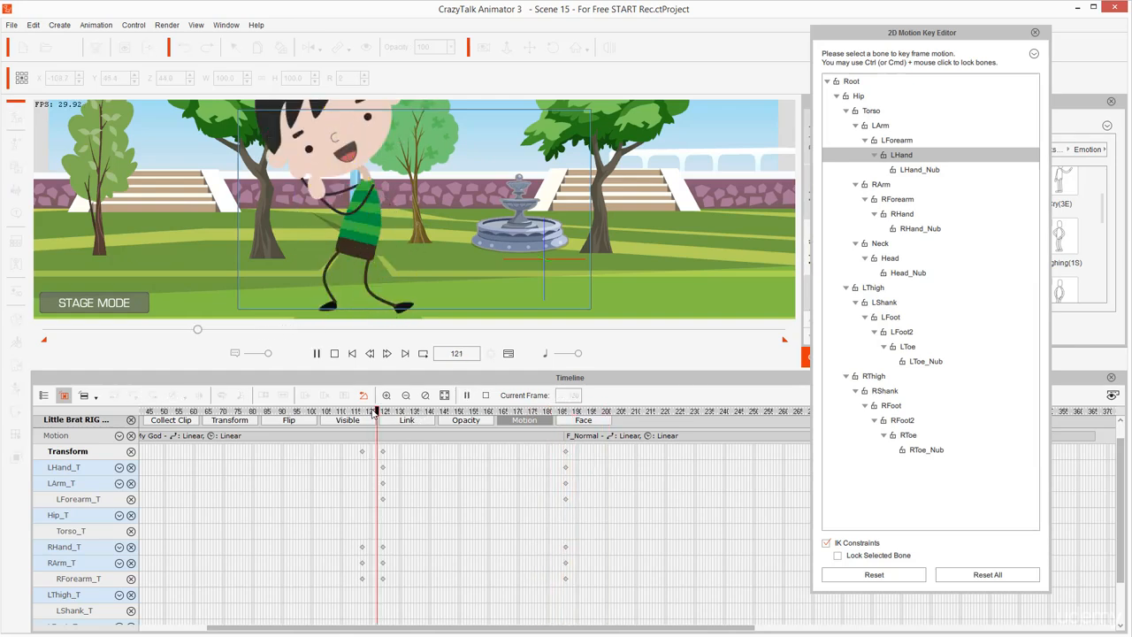
left_click(374, 413)
left_click_drag(384, 415, 481, 413)
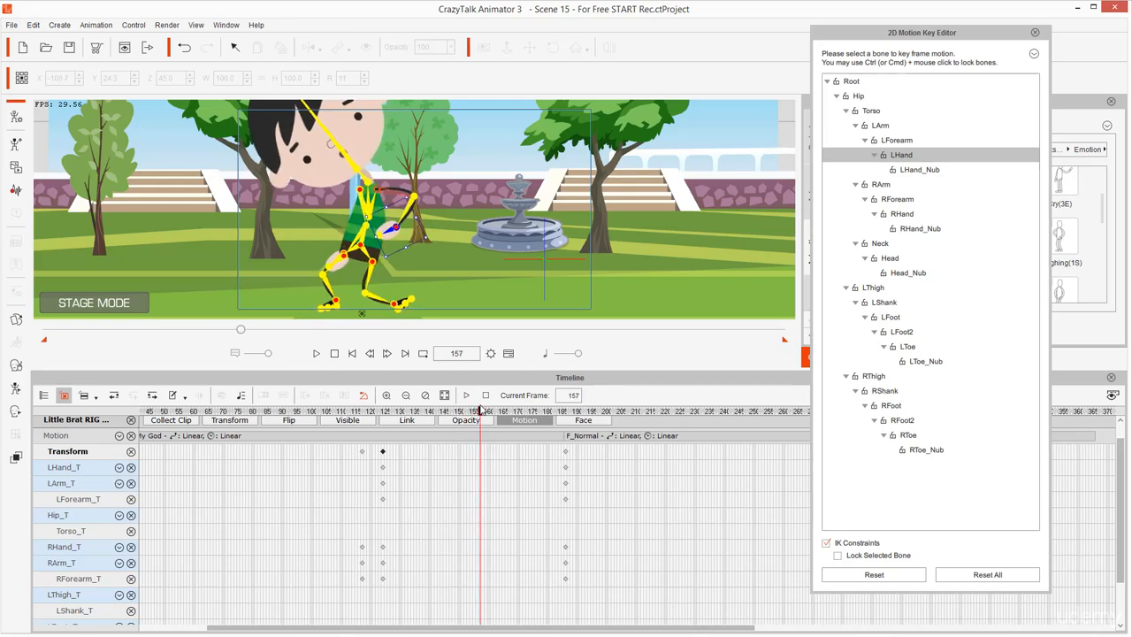
- Play back the transition from S_Oh My God into F_Normal, including the section from frame 157
left_click(369, 414)
key("space")
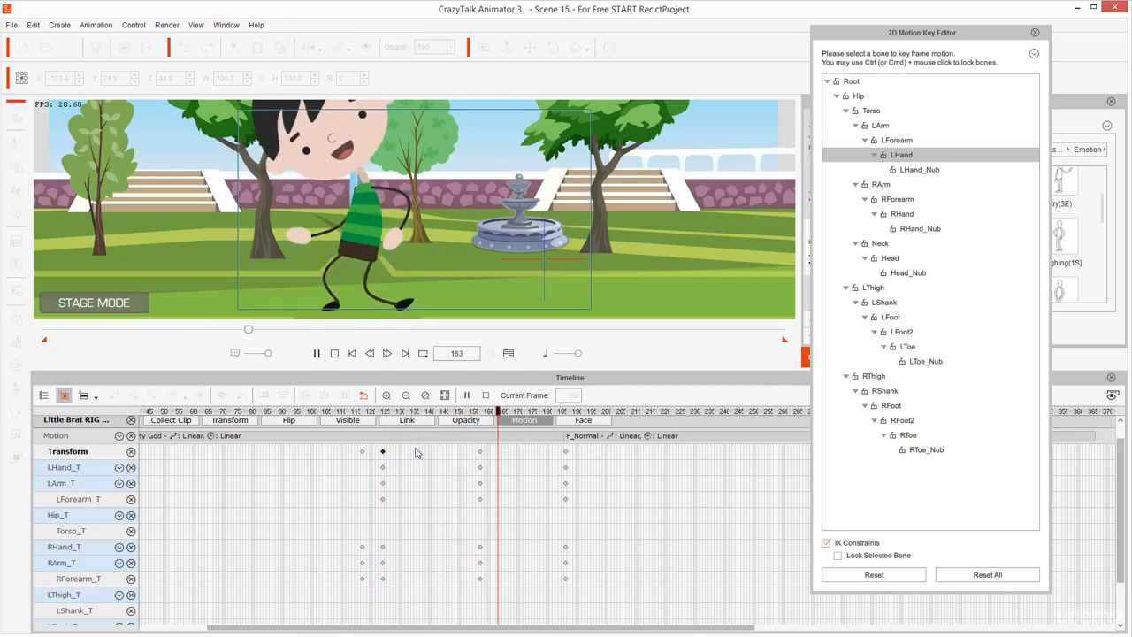
key("space")
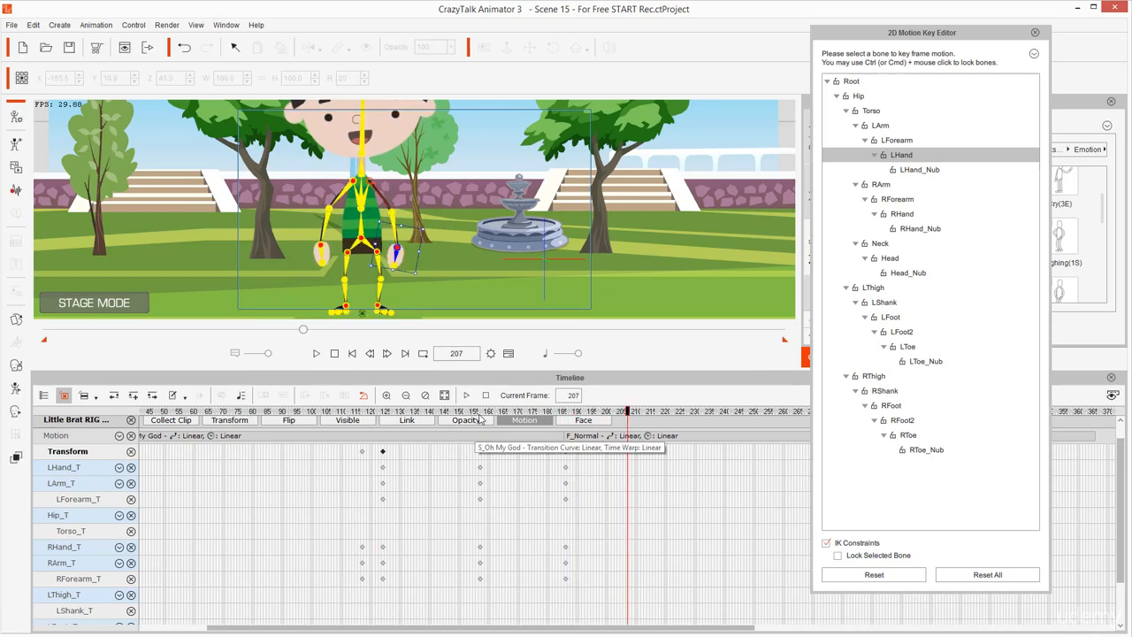
left_click(481, 413)
key("space")
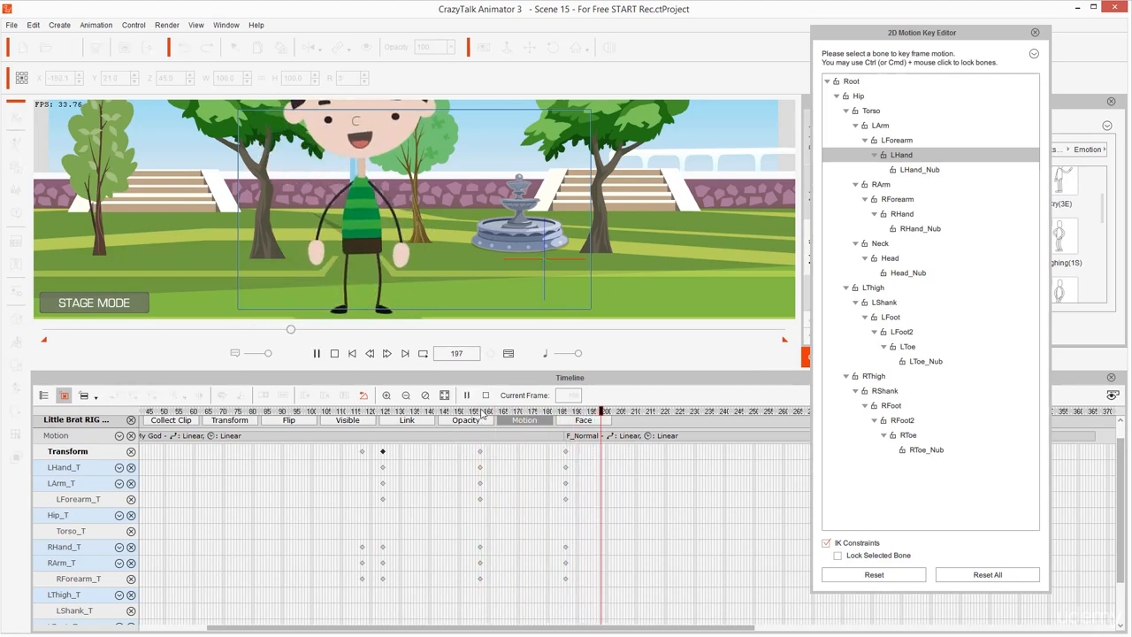
key("space")
- Play on through the Yell clip and compare the character's poses around its end, between frames 440 and 473
scroll(661, 517, "down", 3)
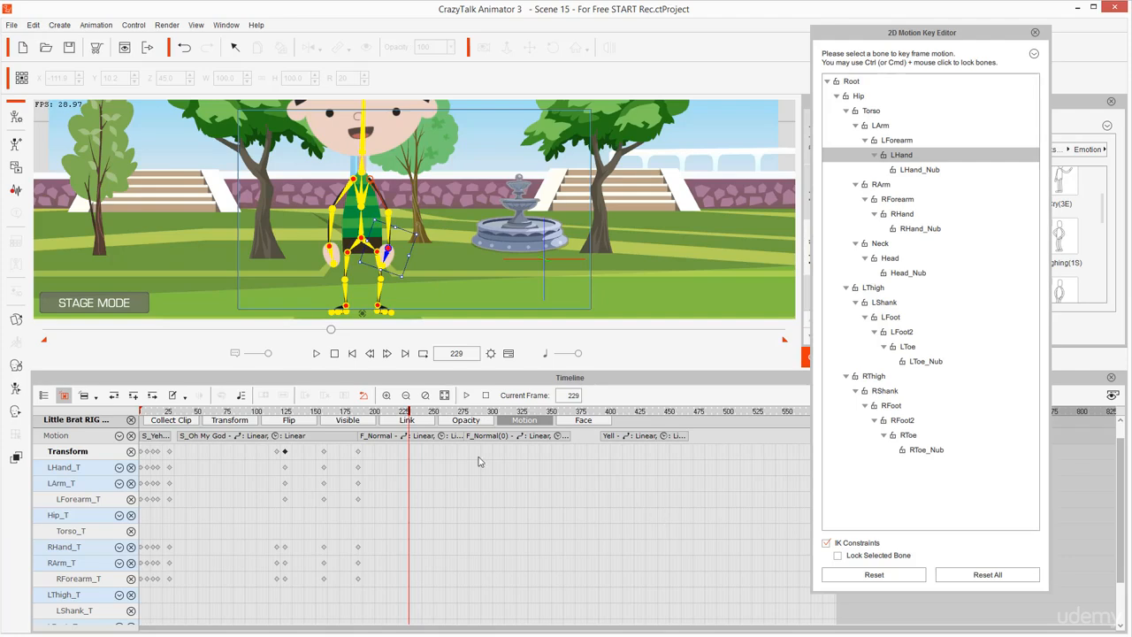
key("space")
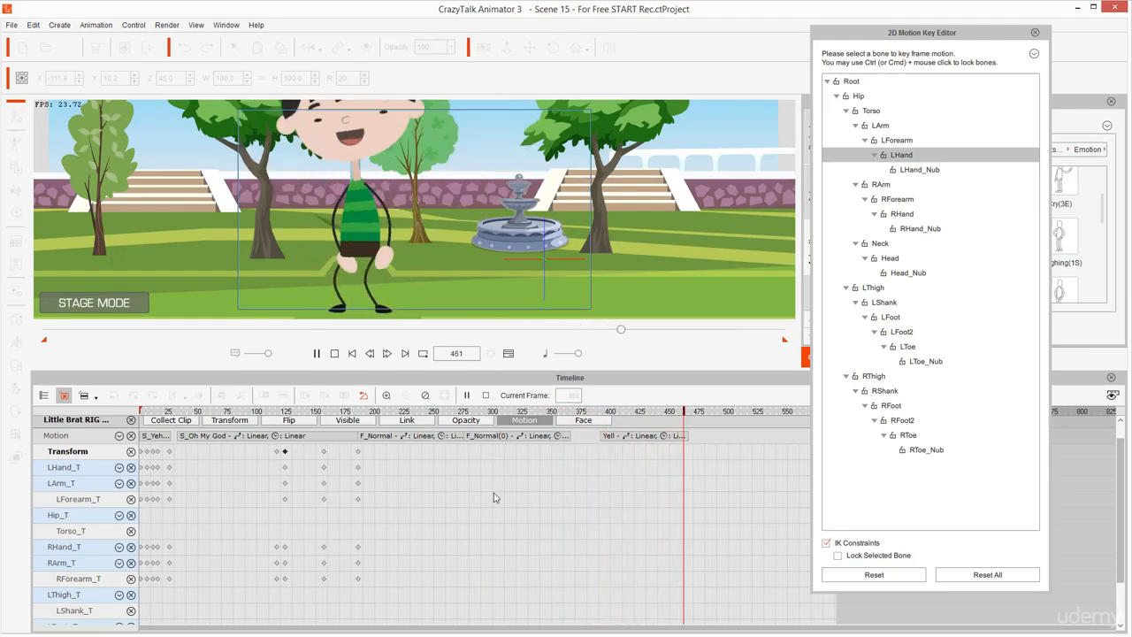
left_click(665, 413)
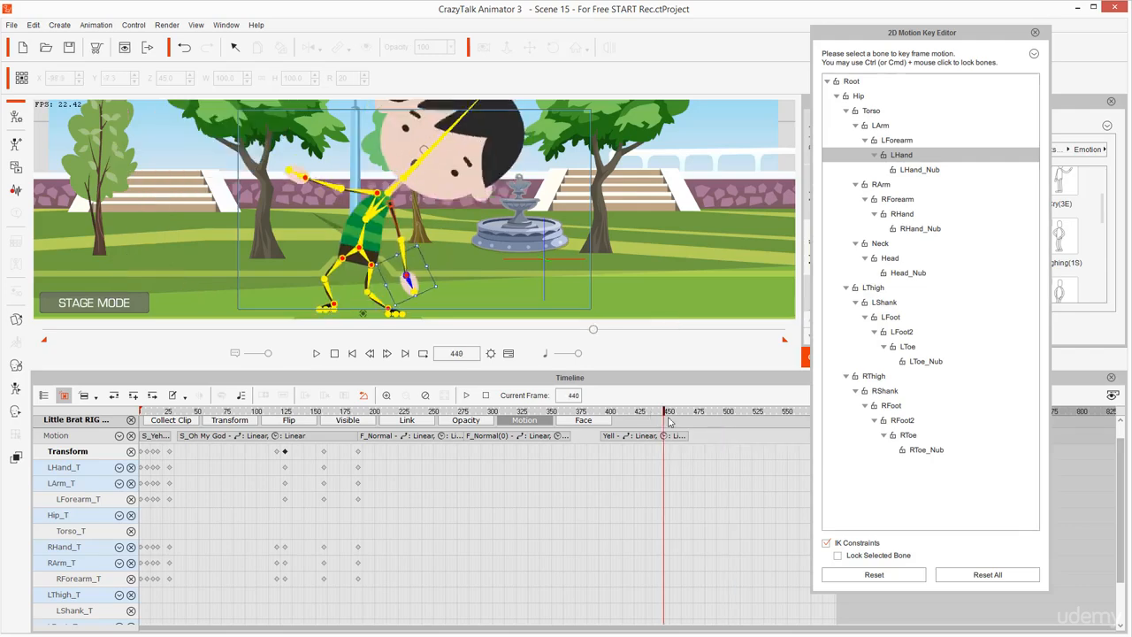
mouse_move(668, 418)
left_mouse_down()
mouse_move(682, 416)
mouse_move(653, 416)
mouse_move(696, 418)
mouse_move(663, 417)
mouse_move(684, 419)
left_mouse_up()
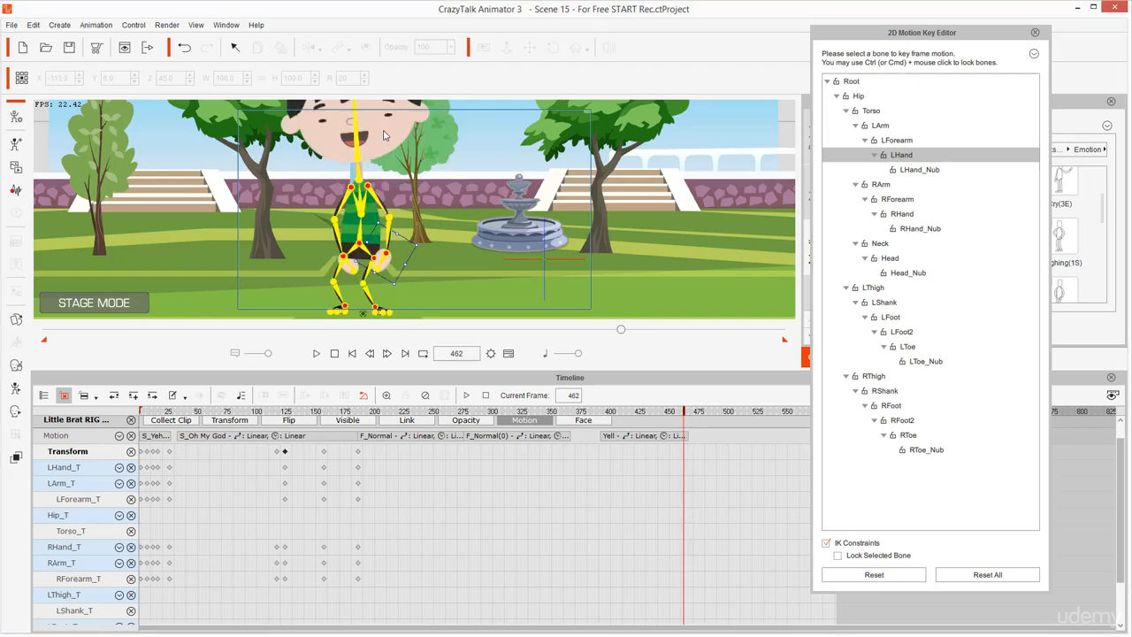
scroll(422, 188, "up", 3)
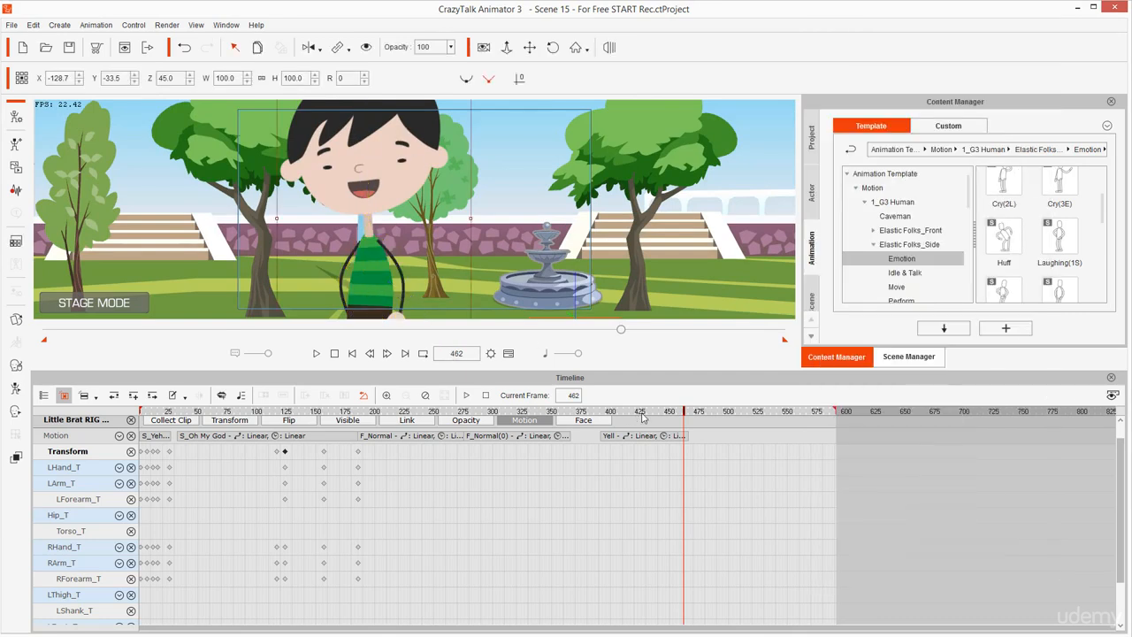
left_click_drag(686, 414, 698, 416)
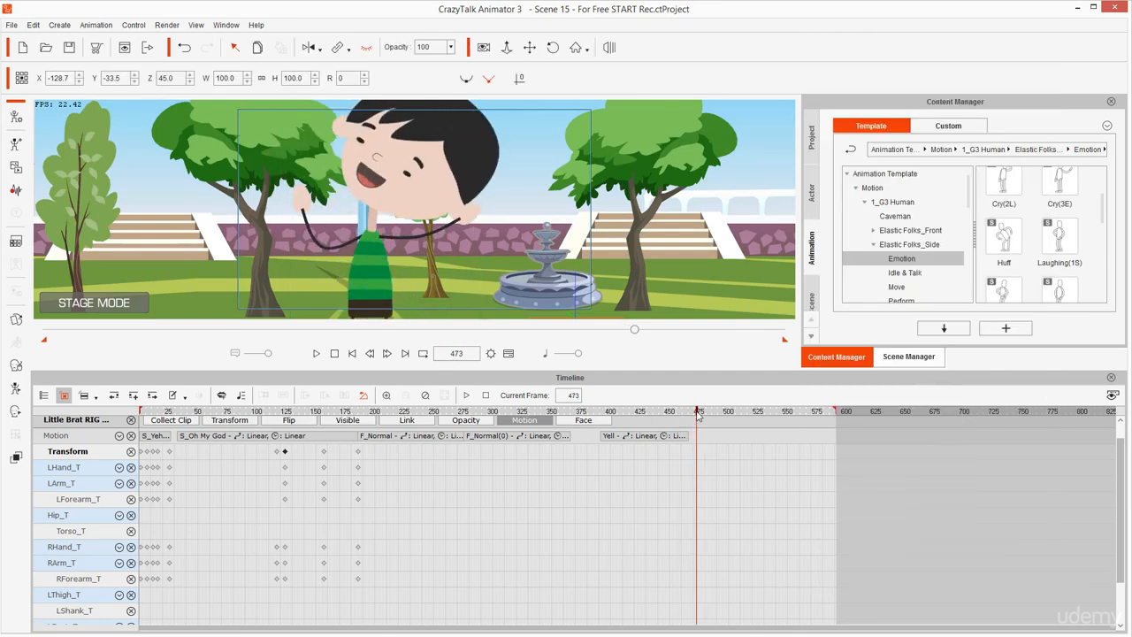
scroll(554, 236, "down", 4)
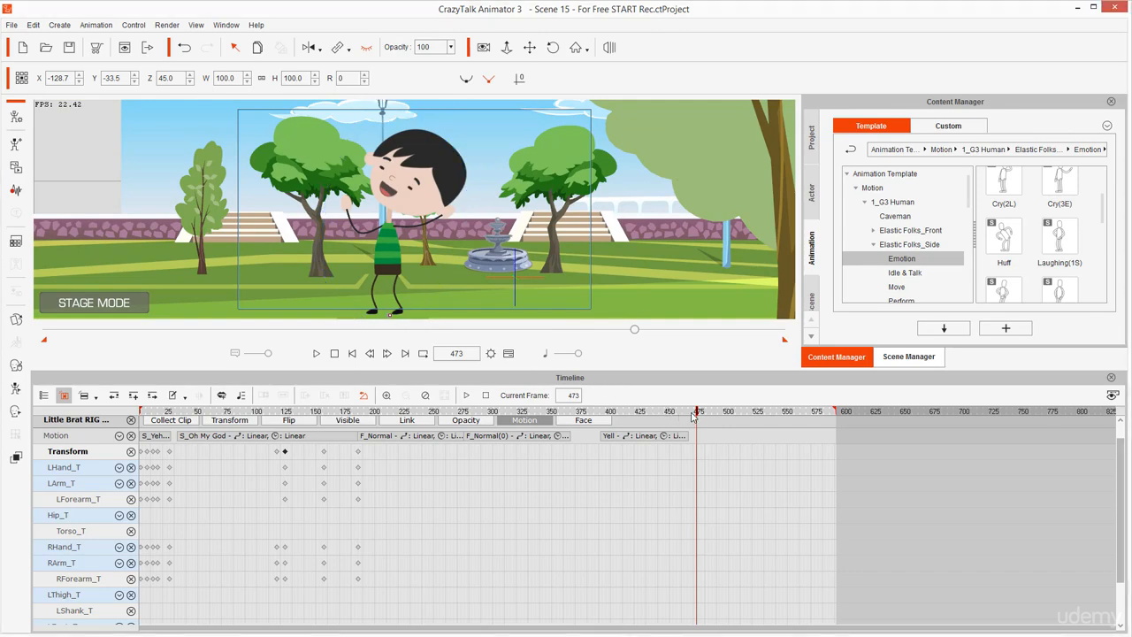
left_click_drag(680, 417, 686, 419)
key("space")
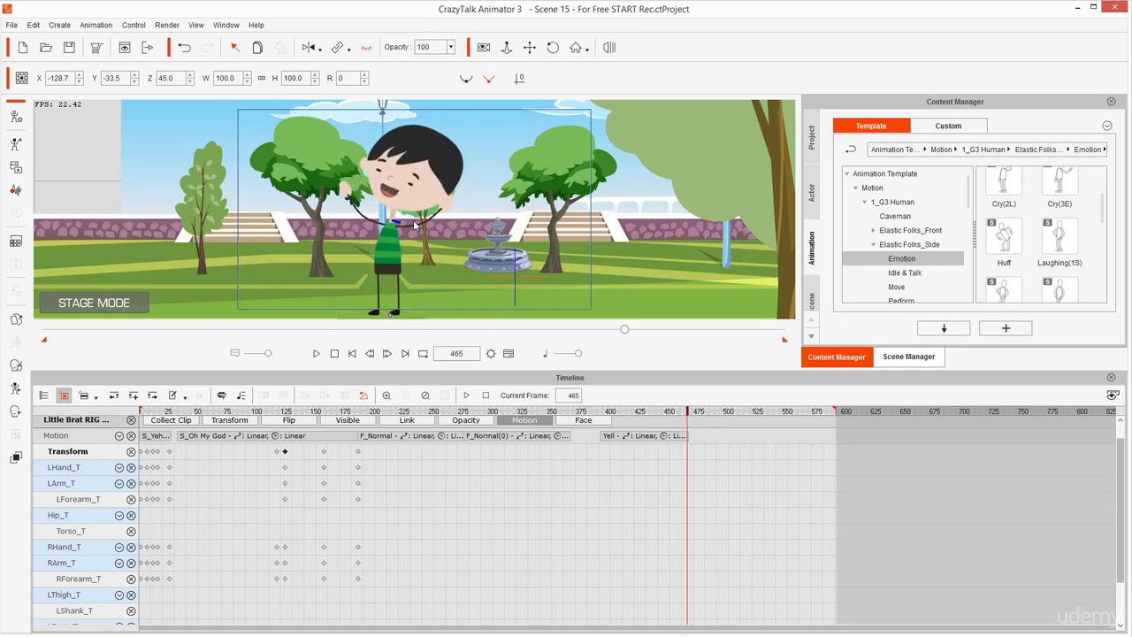
left_click(684, 416)
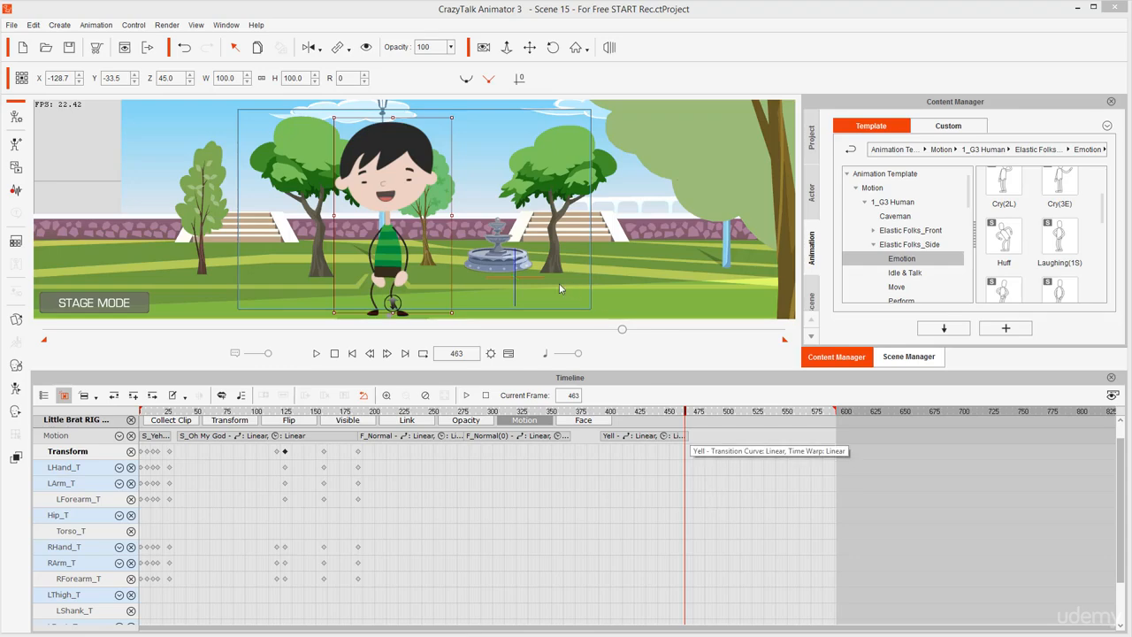
- Step frame by frame across the end of the Yell clip to examine the pose jump, stopping at frame 464
scroll(493, 179, "up", 5)
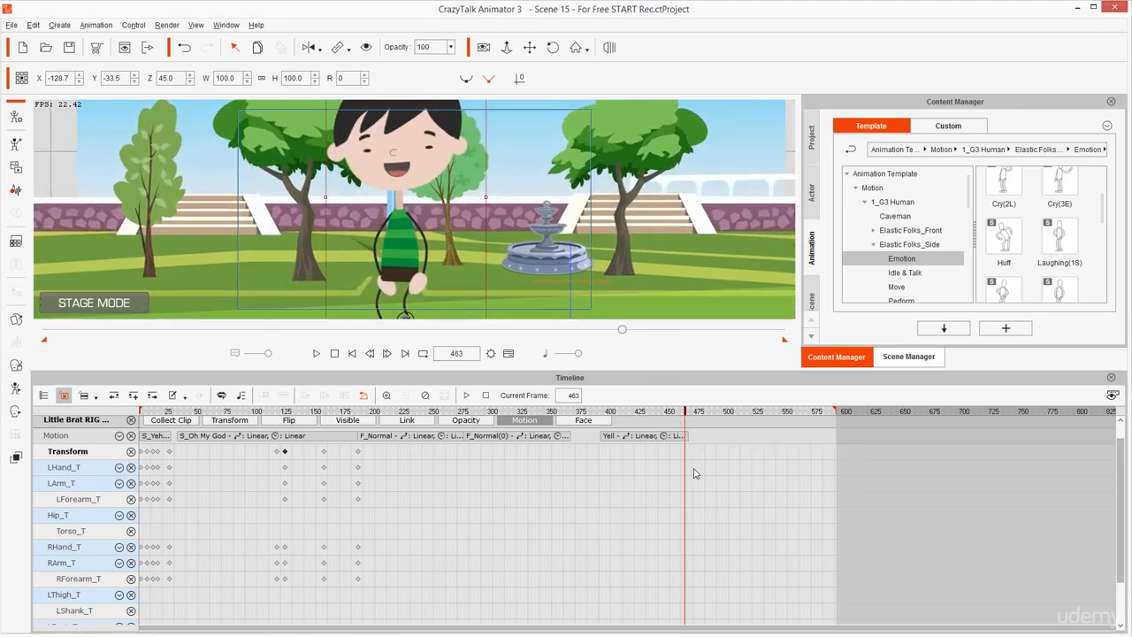
scroll(694, 473, "up", 3)
key("Left")
key("Left")
key("Left")
key("Left")
key("Left")
key("Left")
key("Left")
key("Left")
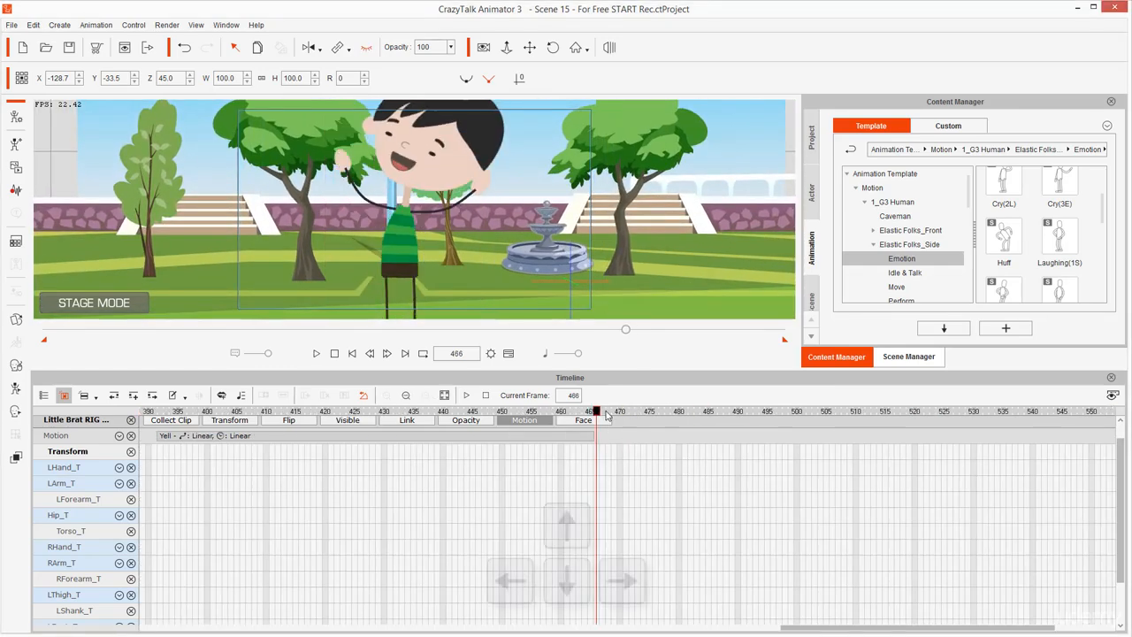
key("Right")
key("Right")
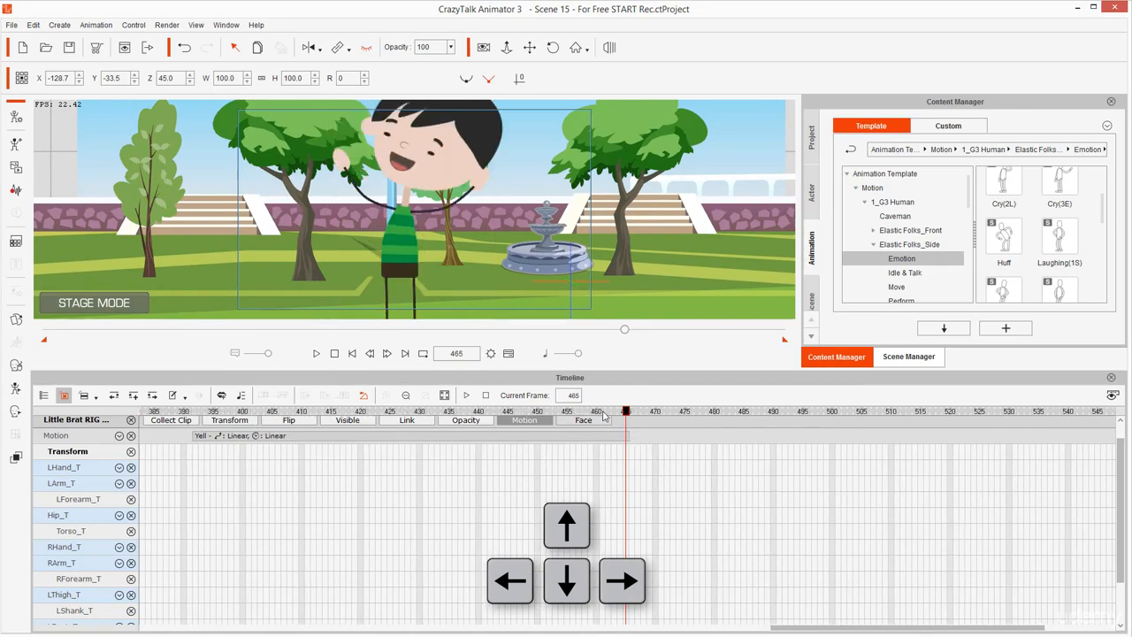
key("Left")
key("Left")
key("Left")
key("Right")
key("Right")
key("Right")
key("Right")
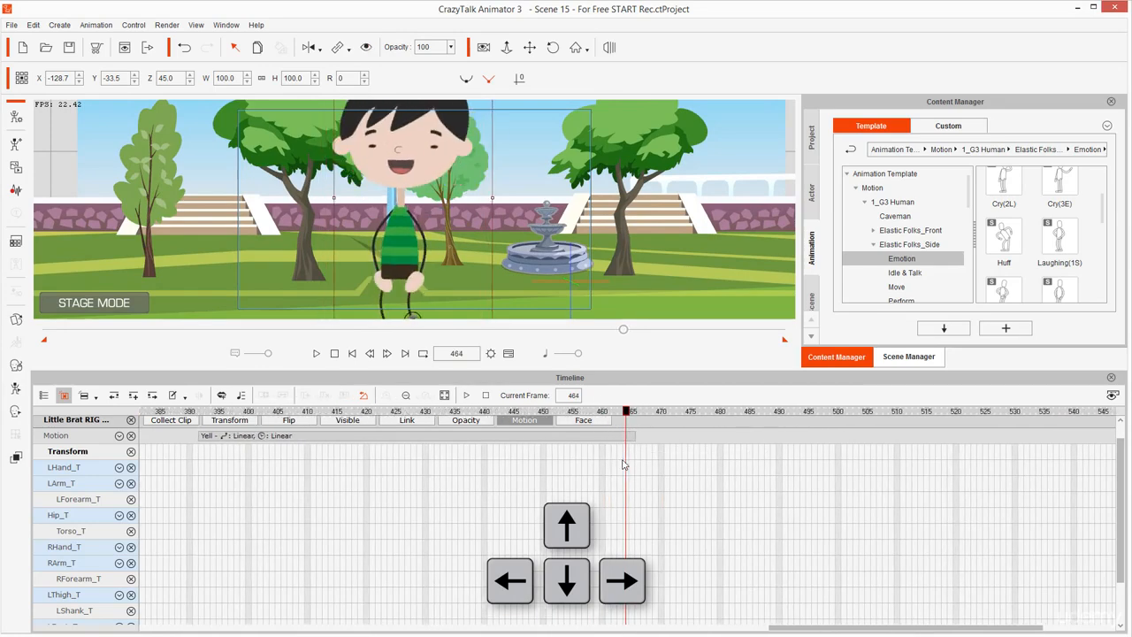
key("Left")
key("Left")
key("Left")
key("Right")
key("Right")
key("Left")
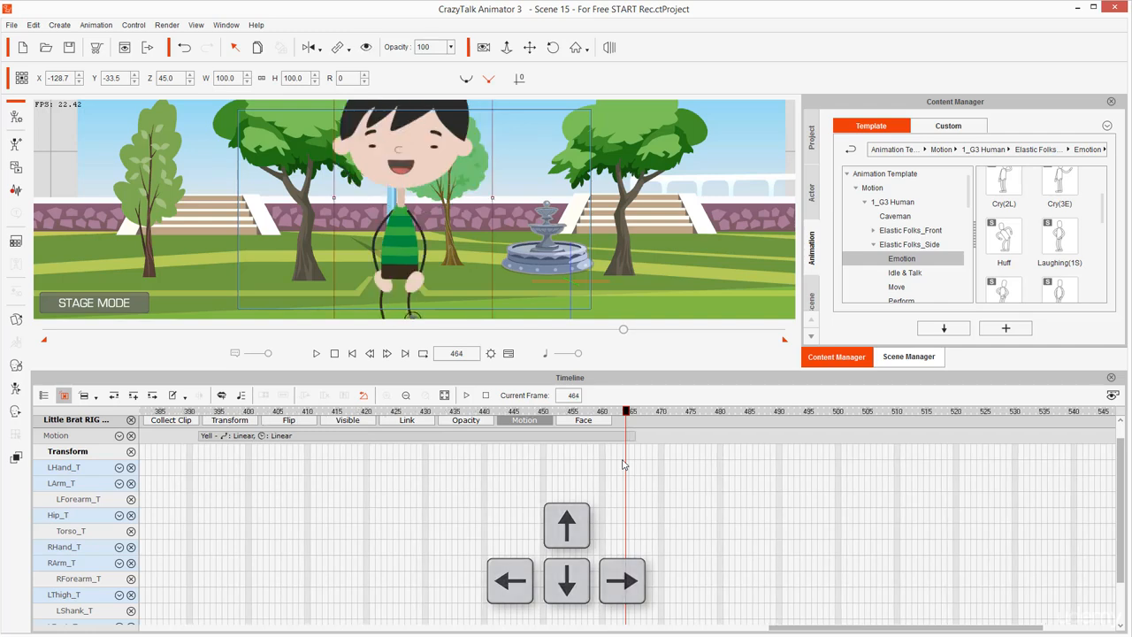
key("Right")
key("Left")
key("Right")
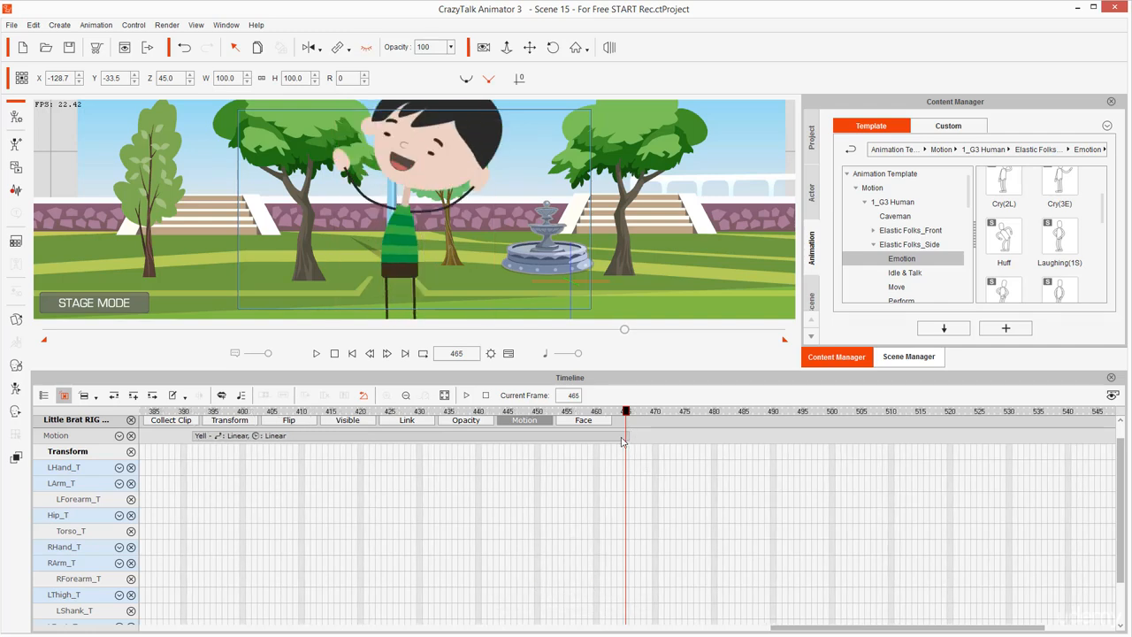
key("Left")
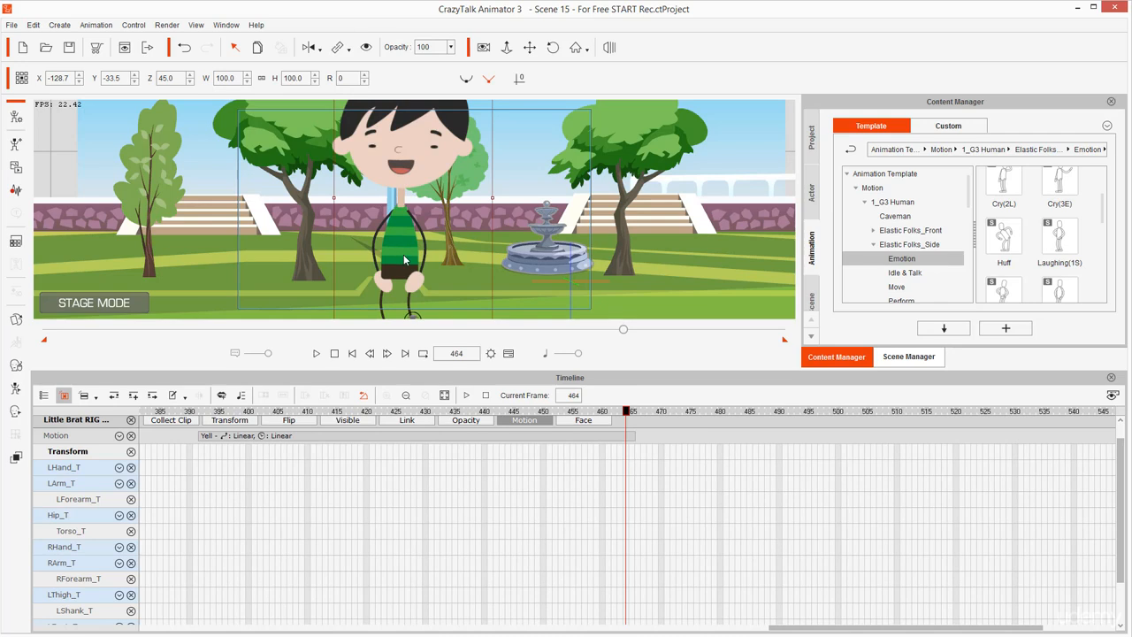
- Open the 2D Motion Key Editor at frame 464 and raise LHand and RHand to either side of the head
key("k")
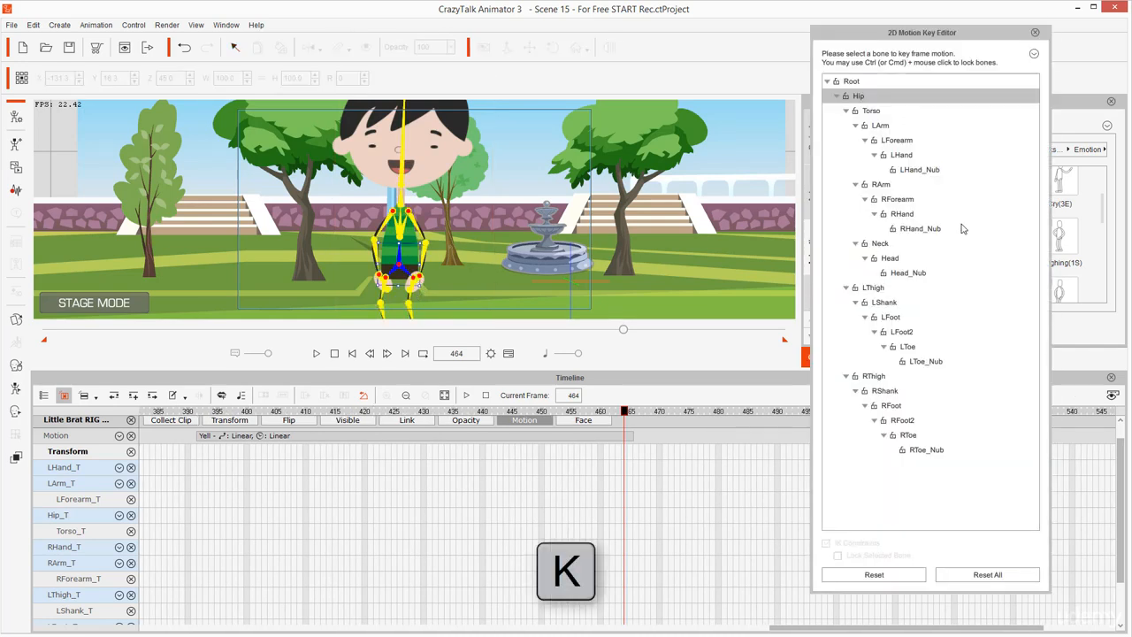
left_click(895, 157)
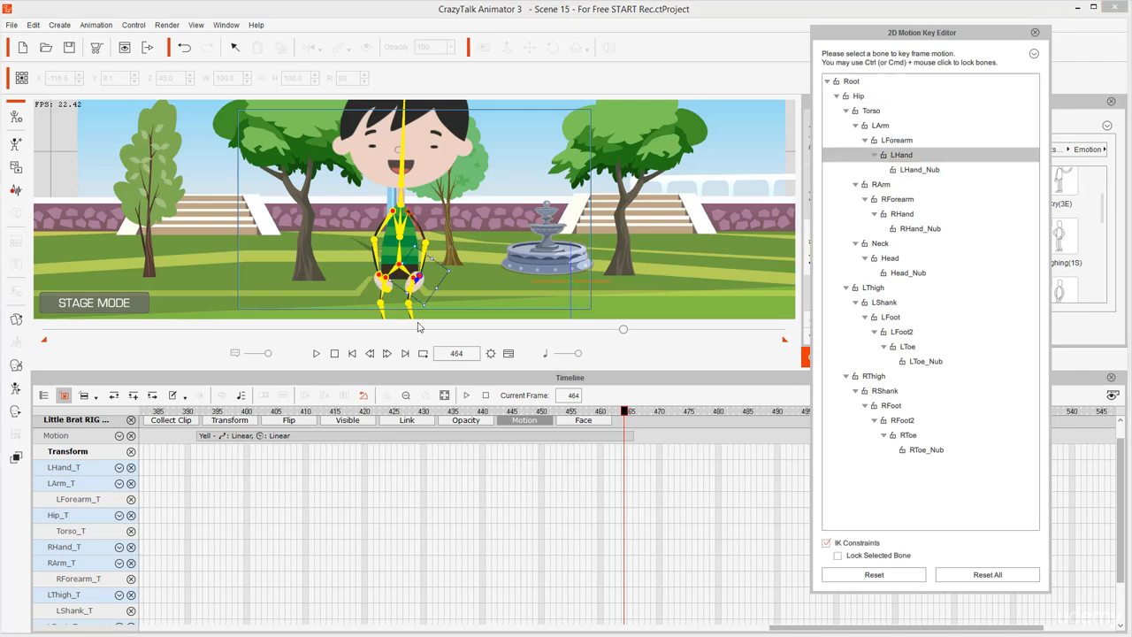
left_click_drag(431, 280, 483, 154)
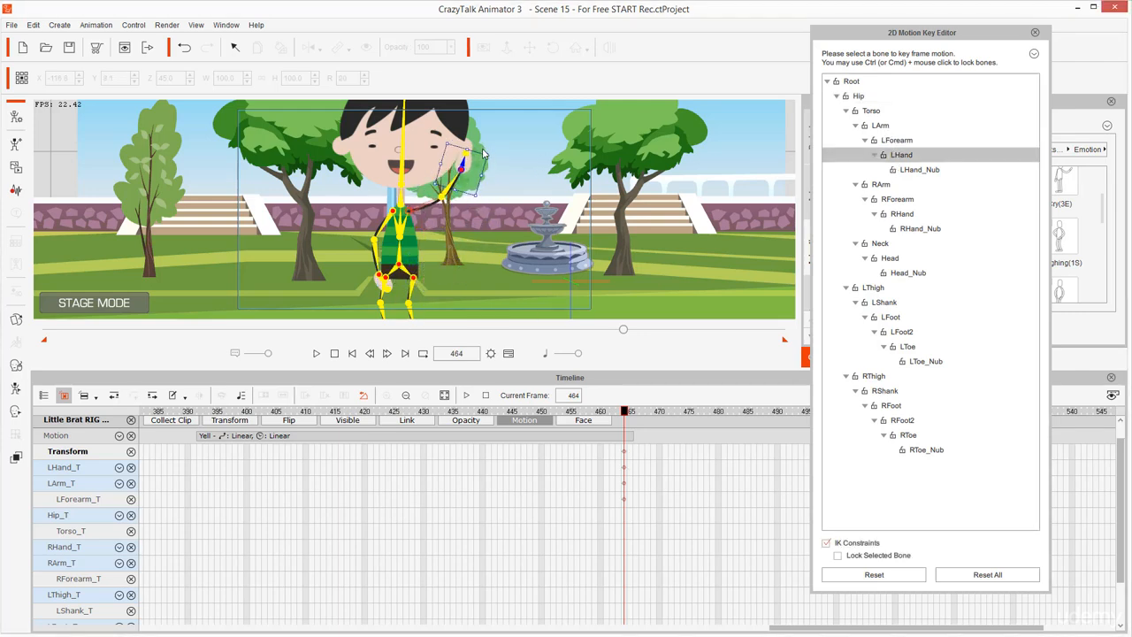
left_click(902, 214)
left_click_drag(379, 285, 339, 161)
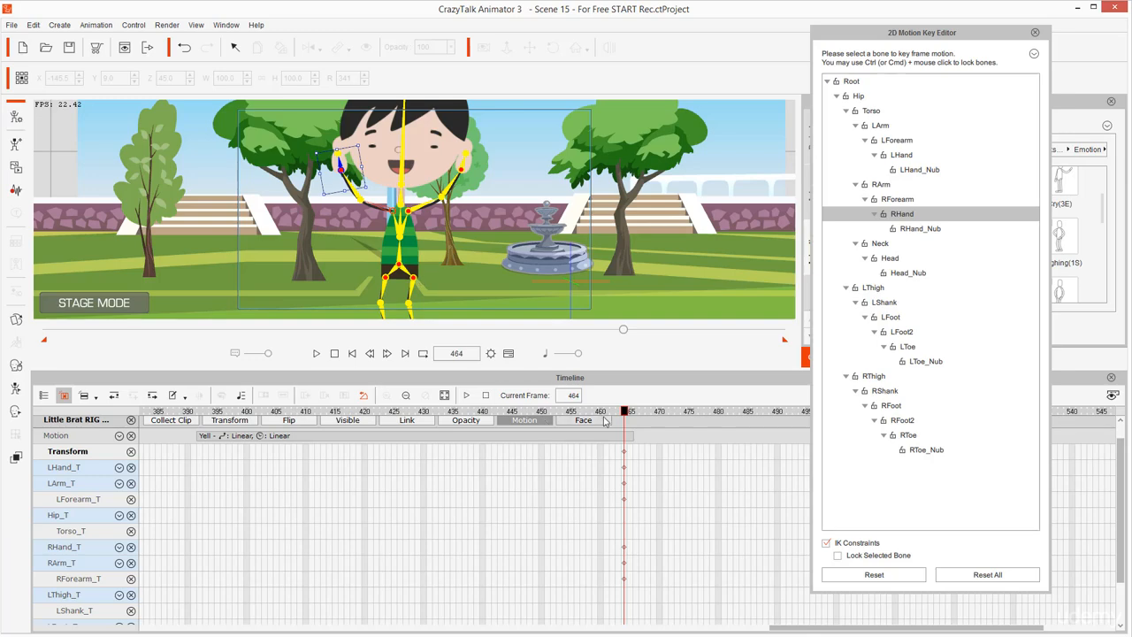
- Scrub back through the Yell clip and play it to review the raised-arm pose
left_click_drag(625, 413, 217, 434)
key("space")
key("space")
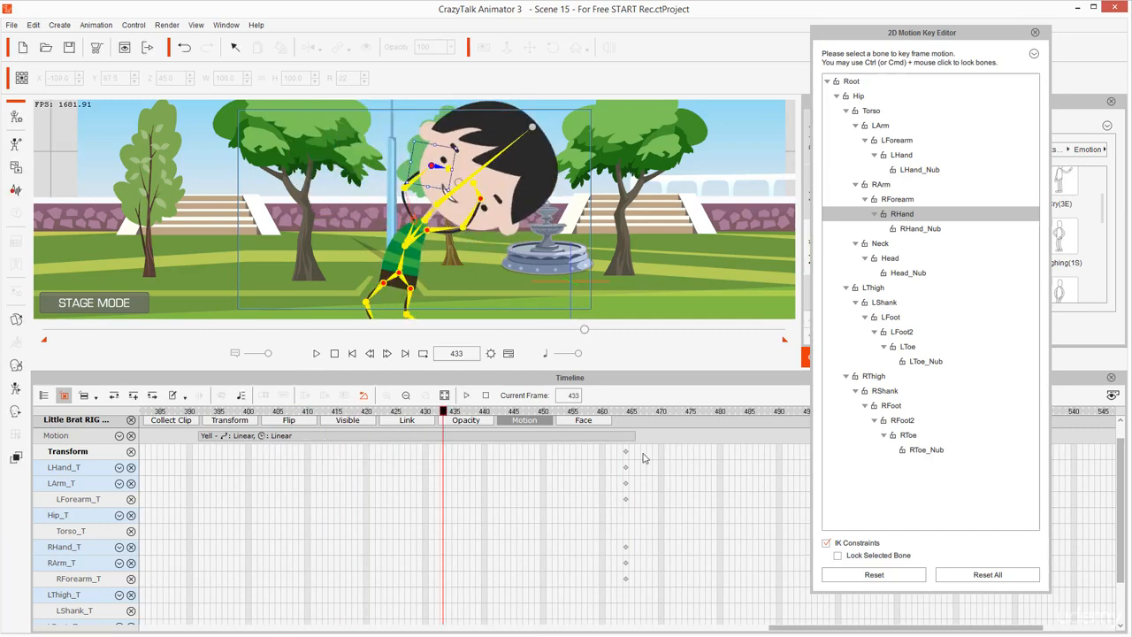
- Review the raised-arm pose at frame 464 and scrub from the start of the first F_Normal clip to frame 432 in the Yell clip
left_click(627, 414)
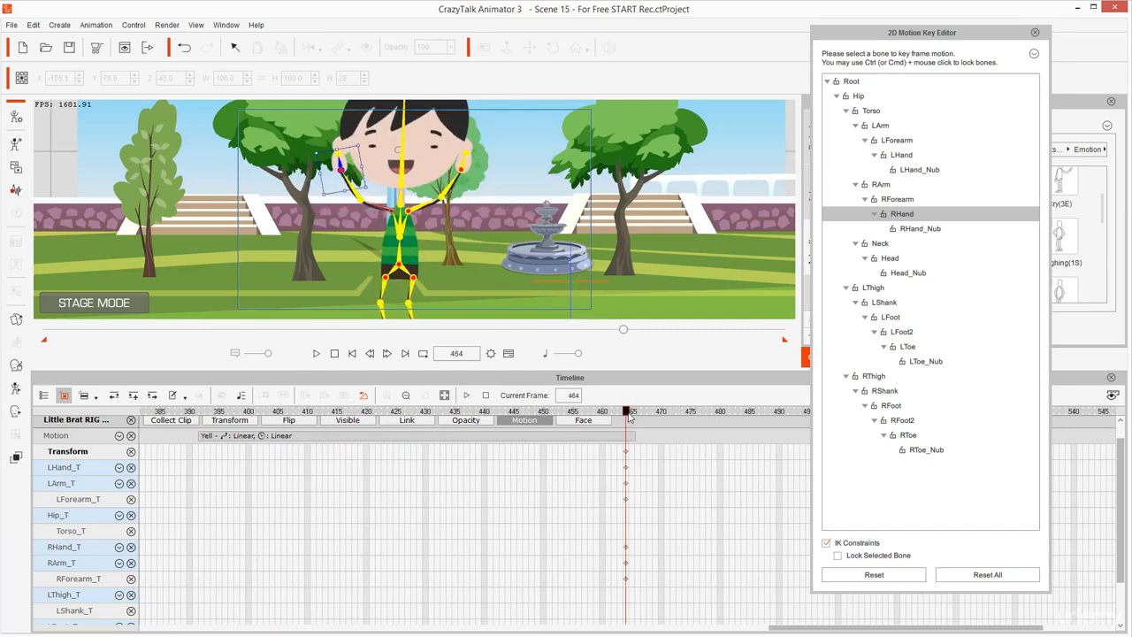
scroll(610, 464, "down", 2)
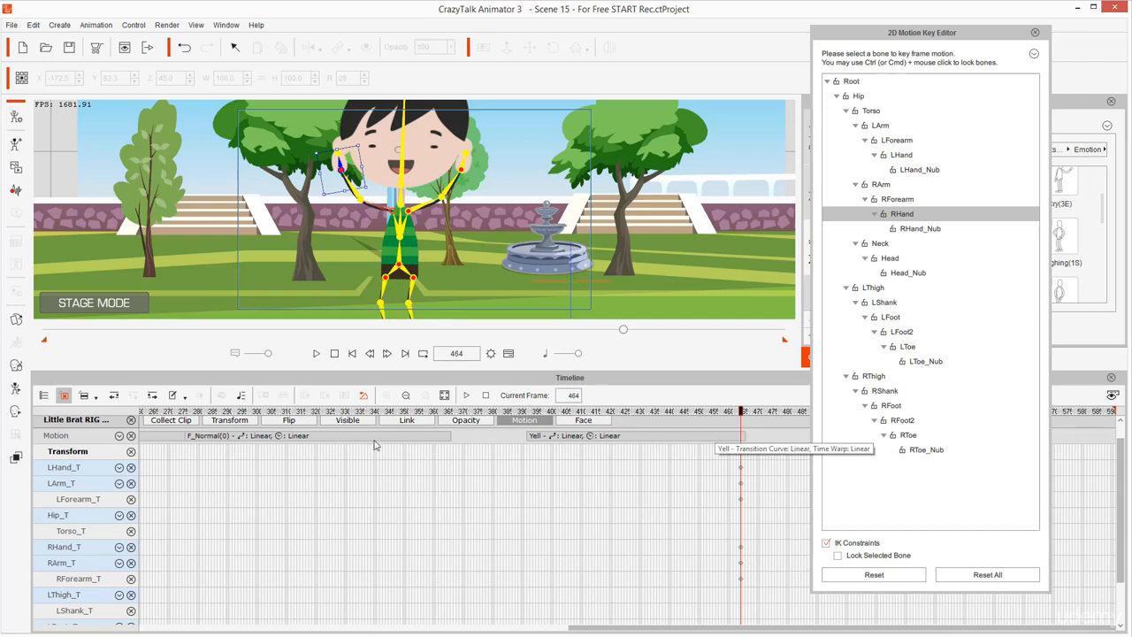
scroll(427, 500, "down", 2)
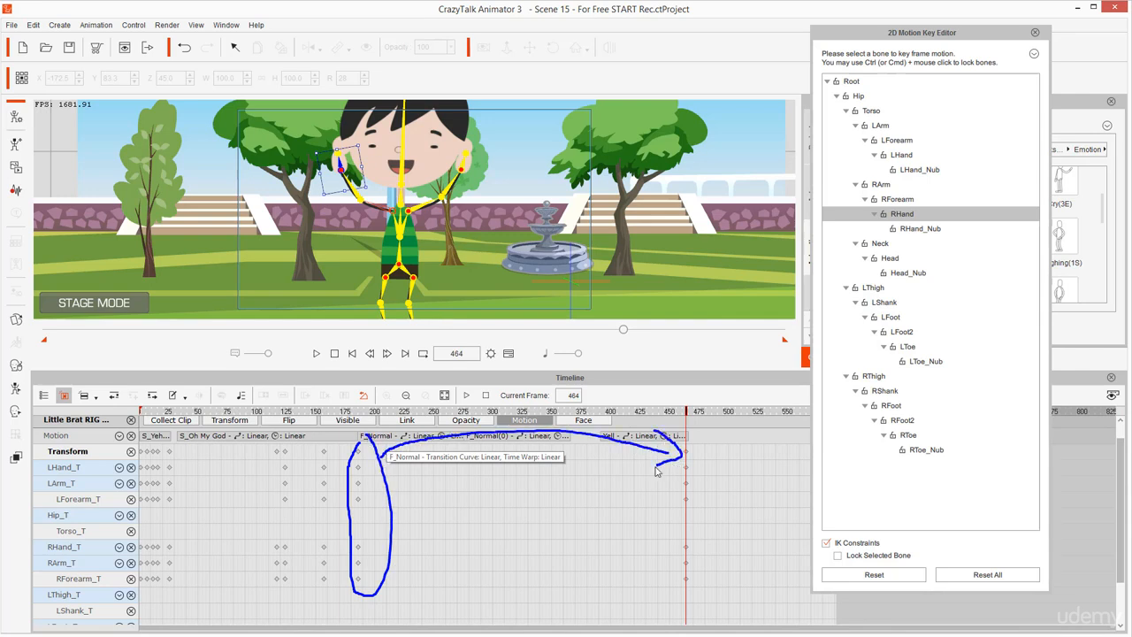
left_click_drag(358, 413, 649, 409)
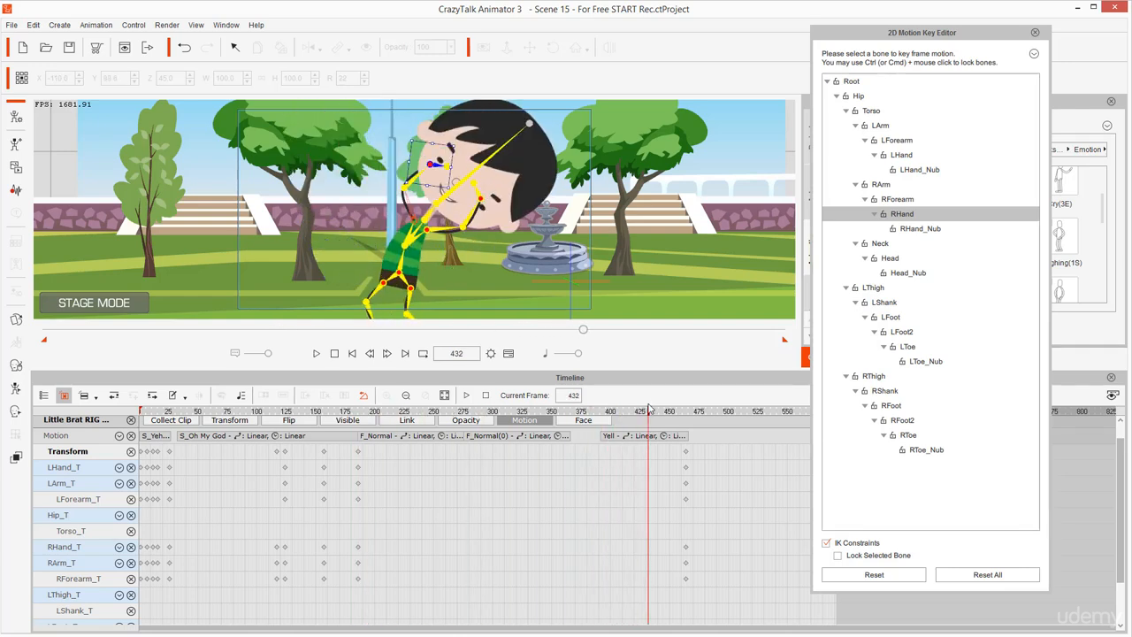
- Copy the Transform key at frame 186 and paste it at frame 392, at the start of the Yell clip
left_click(359, 451)
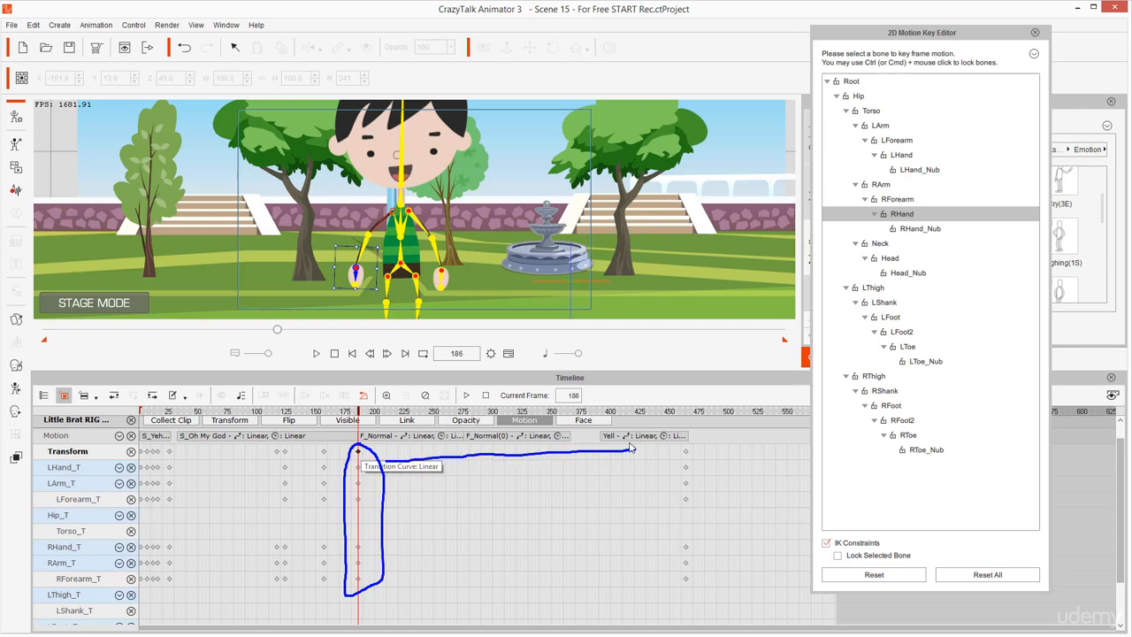
key("Escape")
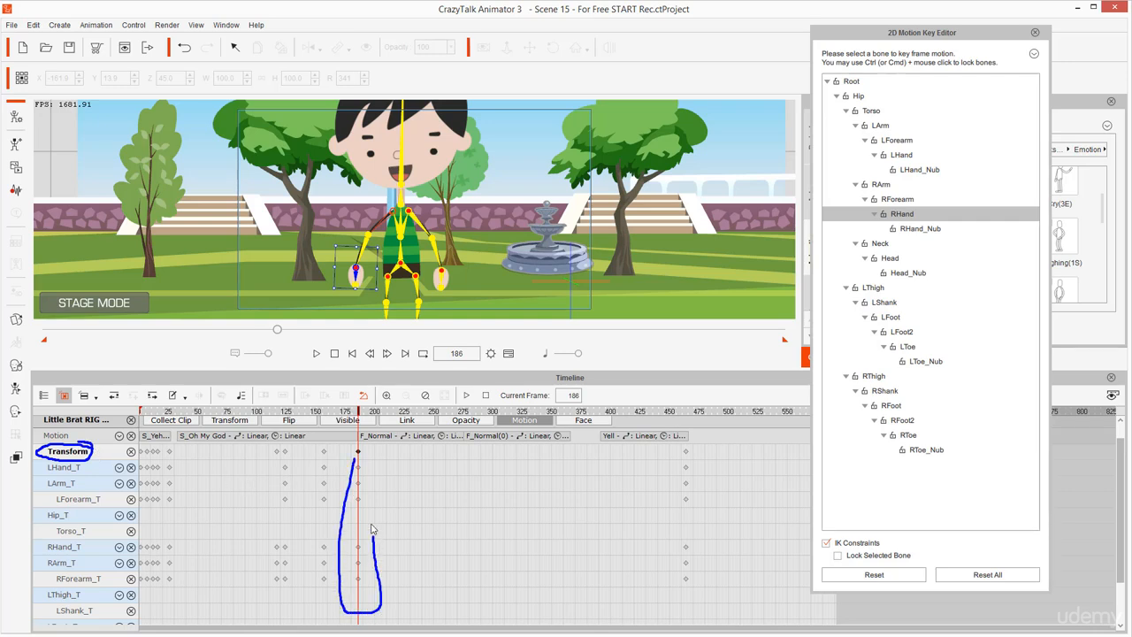
key("Escape")
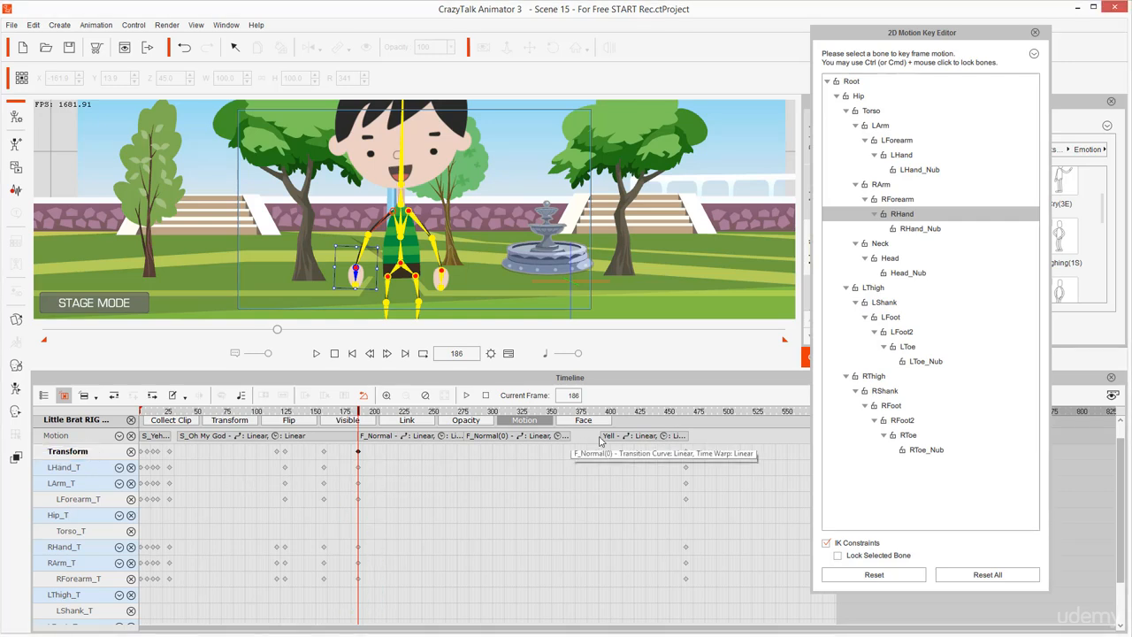
key("ctrl+c")
left_click_drag(491, 411, 601, 402)
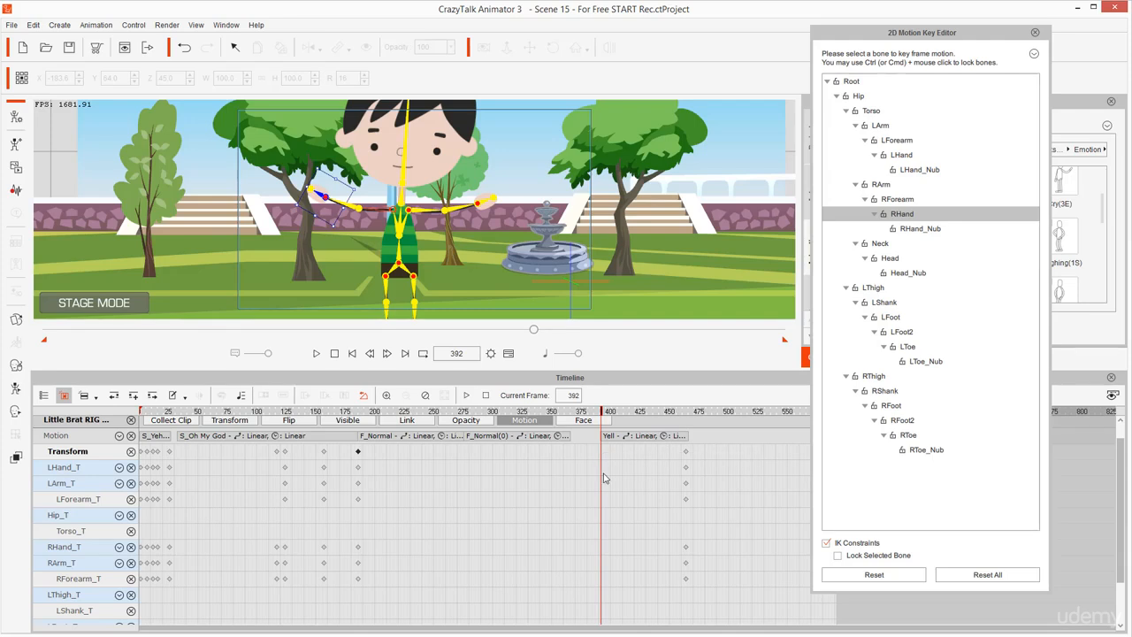
key("ctrl+v")
- Play through the Yell clip from frame 392 to review the pasted pose, stopping at frame 497 and scrubbing back before the clip
key("space")
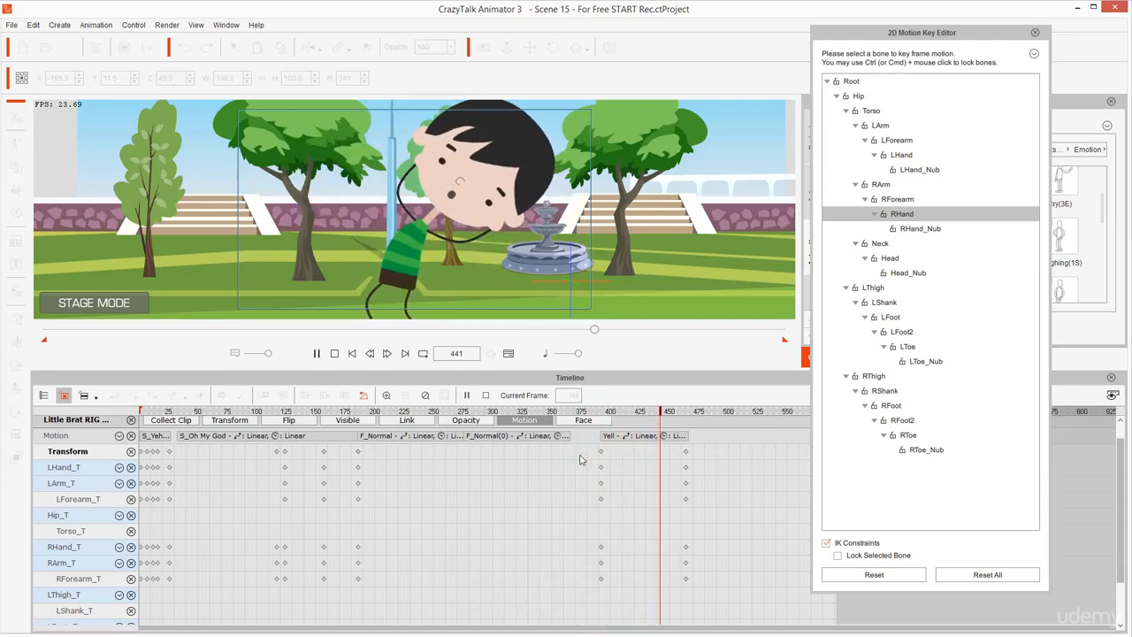
key("space")
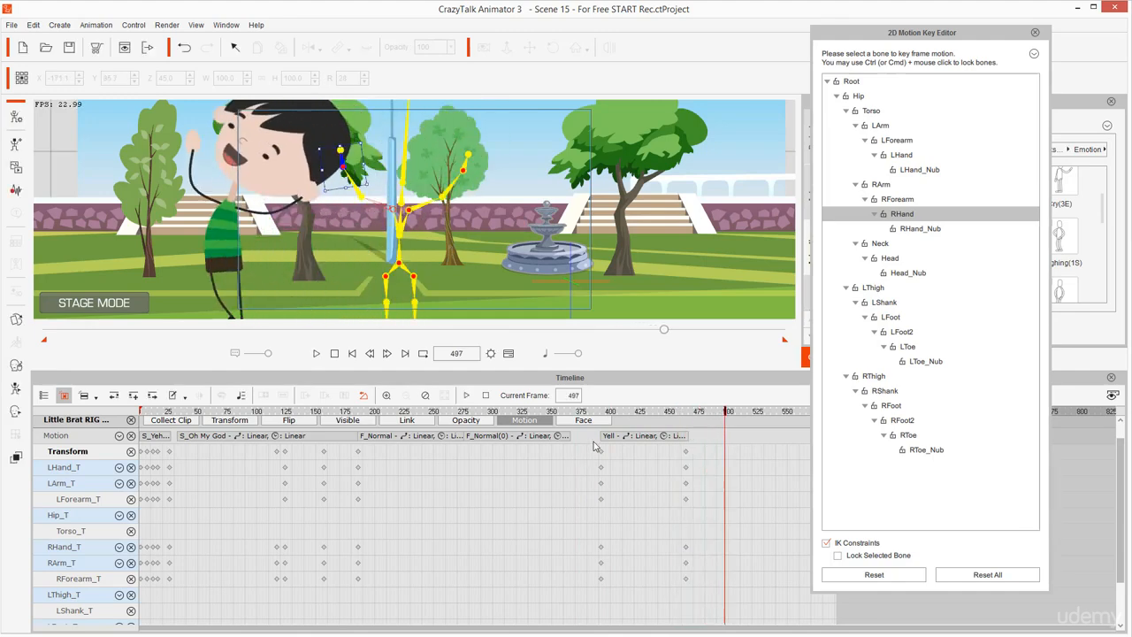
left_click_drag(584, 410, 589, 411)
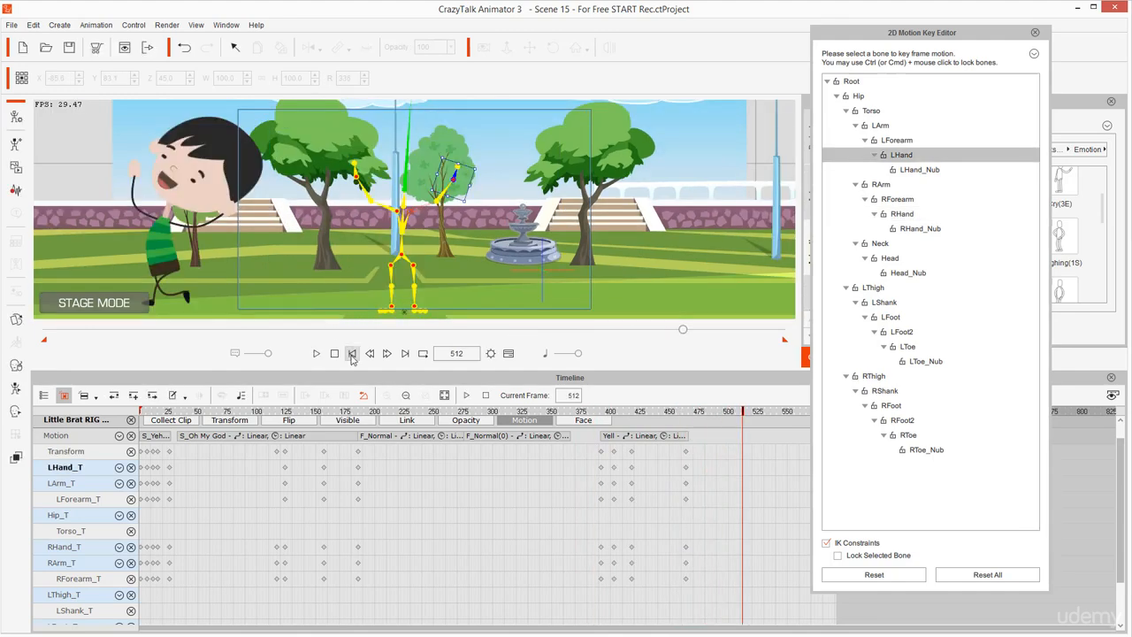
- Play the whole animation from frame 1 to past the Yell clip, and return to frame 386
left_click(352, 354)
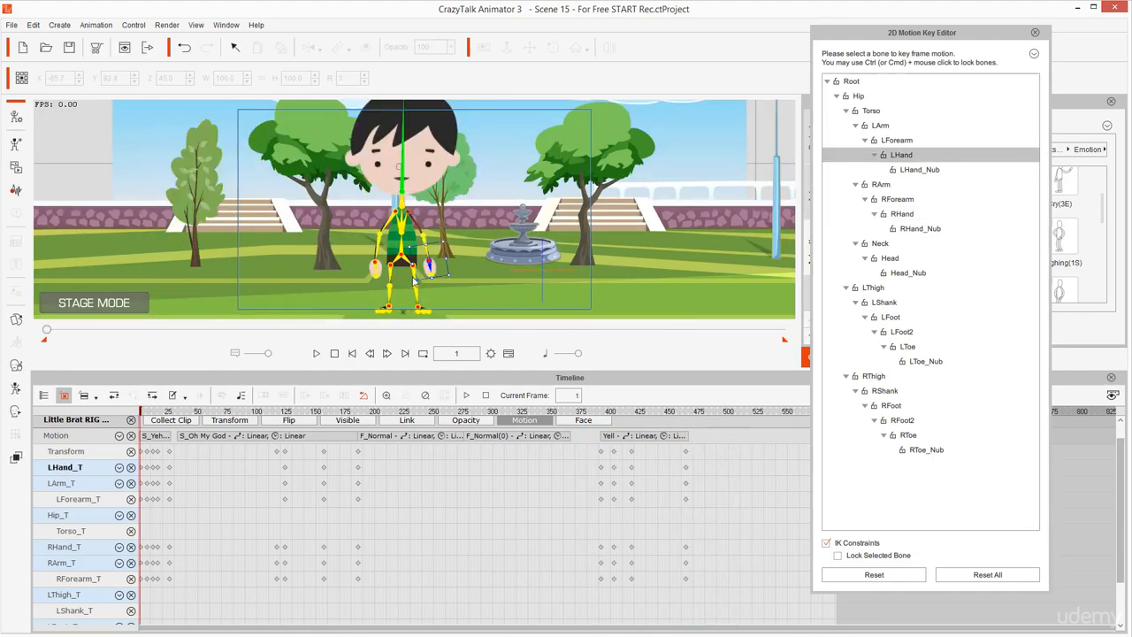
scroll(461, 212, "down", 3)
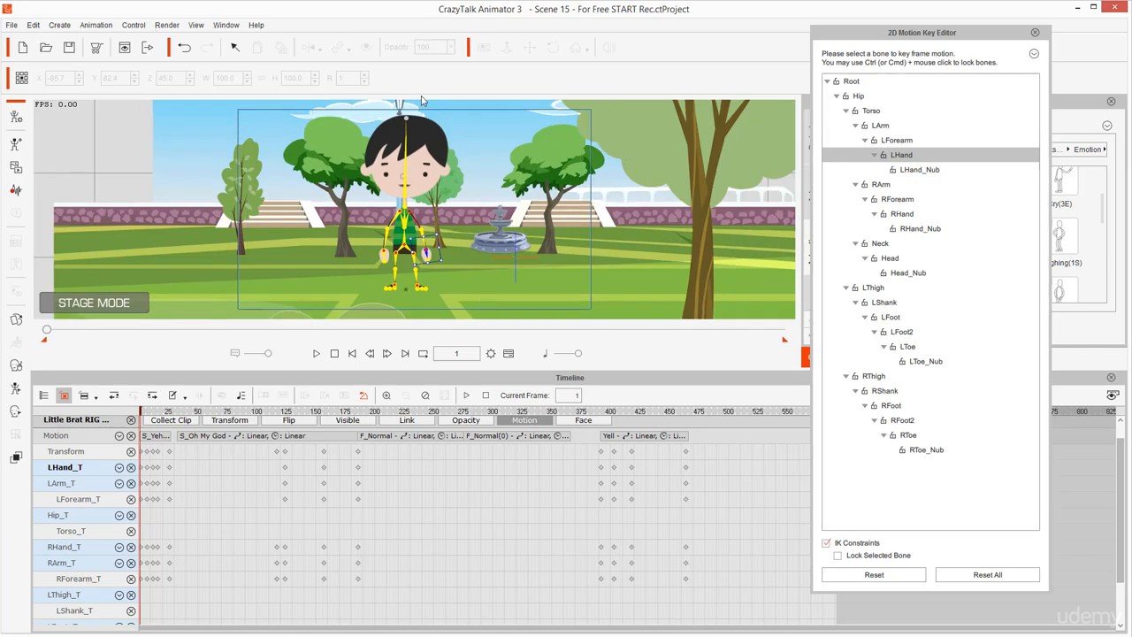
key("space")
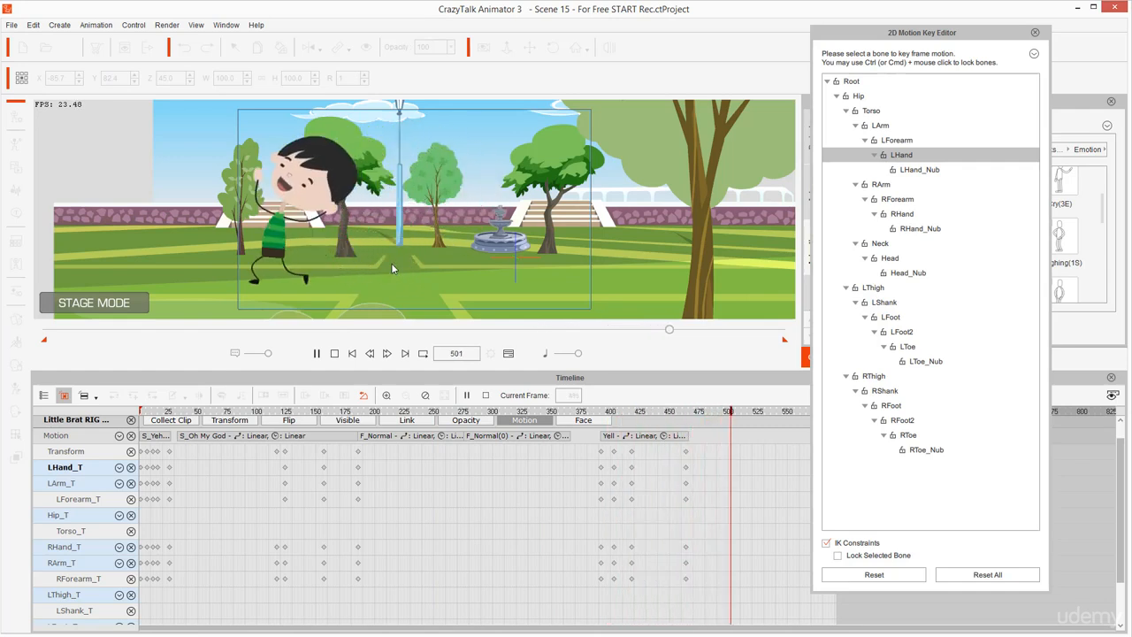
left_click(594, 414)
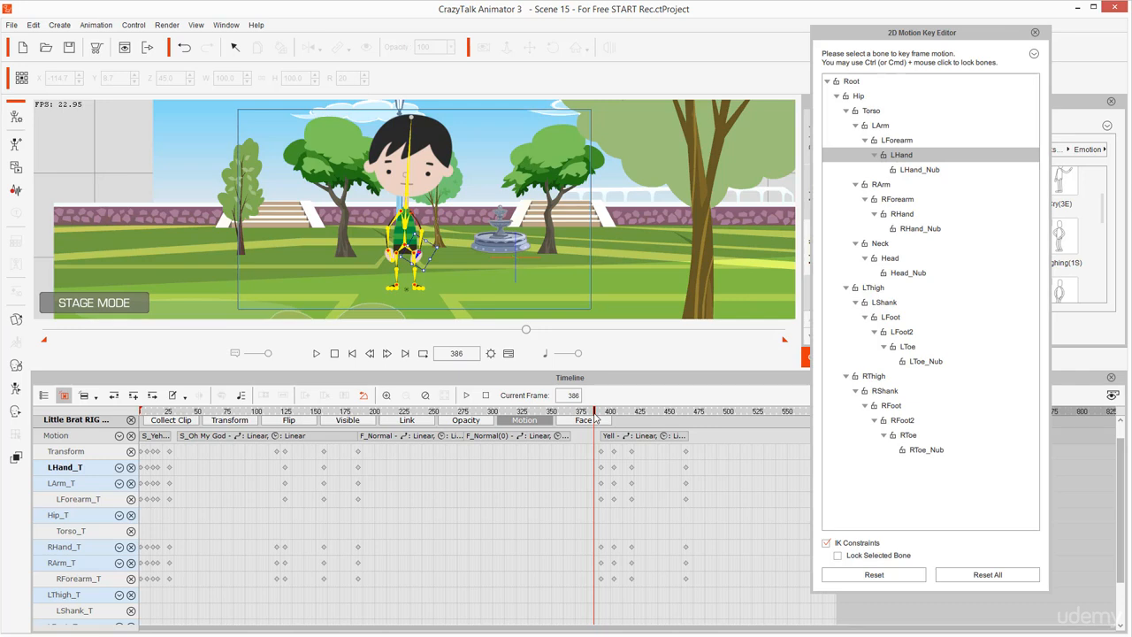